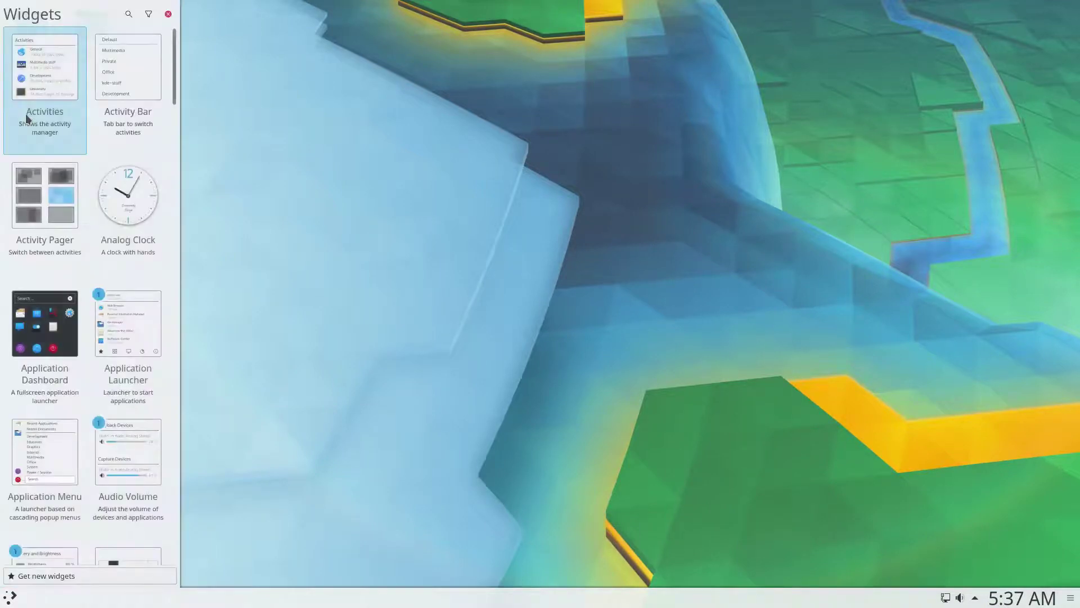
# Add the CPU Load Monitor widget to the upper-right corner of the desktop.
pyautogui.scroll(-3, 174, 79)
pyautogui.scroll(-5, 170, 109)
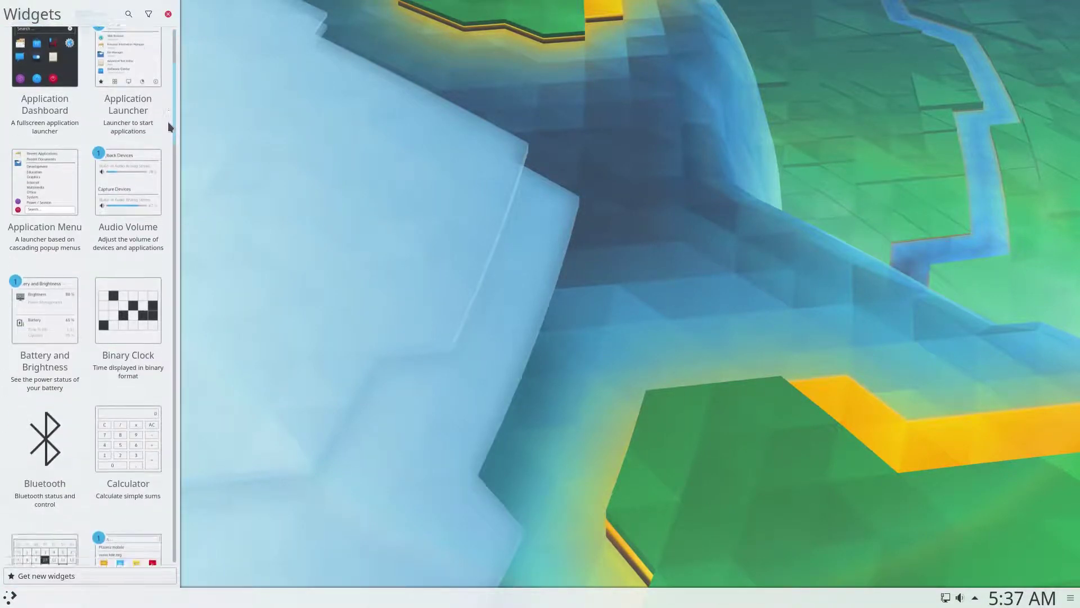
pyautogui.moveTo(45, 310); pyautogui.dragTo(1043, 33)
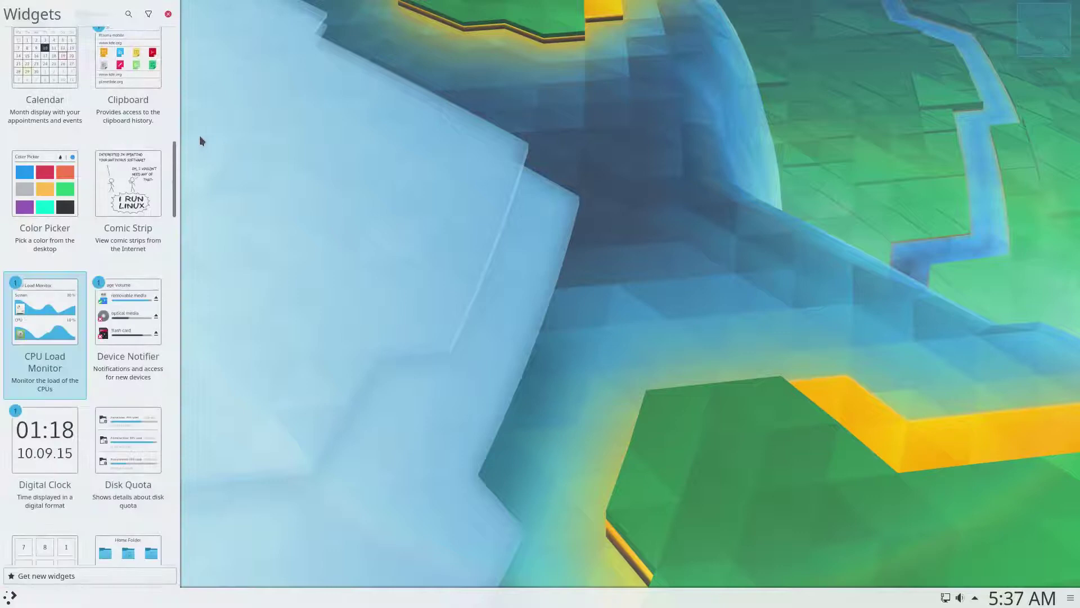
# Add the Memory Status widget to the desktop beside the CPU Load Monitor and close the widget list.
pyautogui.scroll(1, 174, 141)
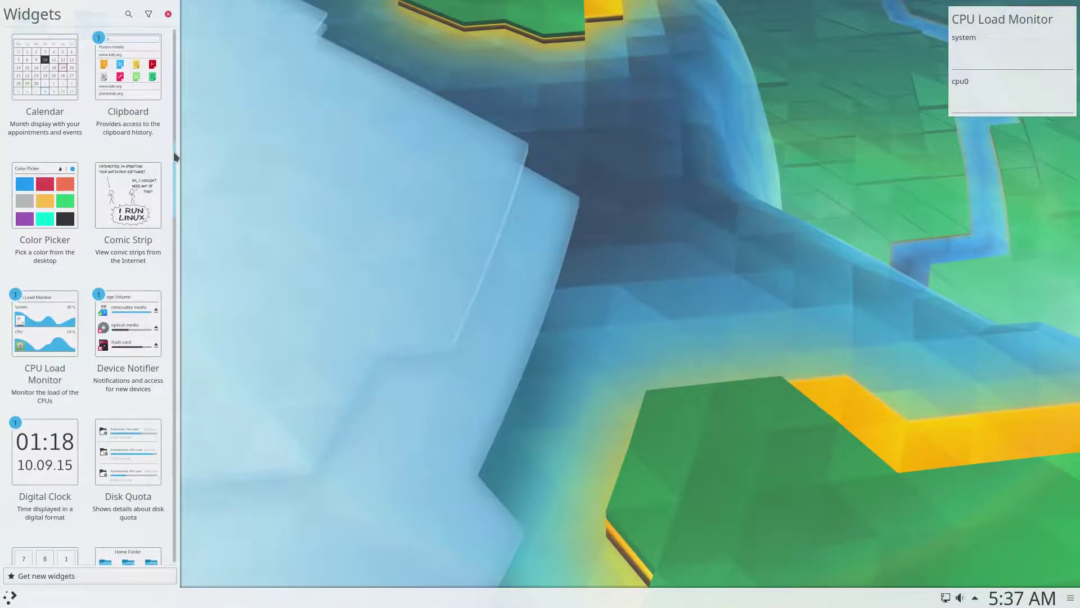
pyautogui.scroll(-15, 173, 151)
pyautogui.scroll(-5, 162, 304)
pyautogui.moveTo(26, 354); pyautogui.dragTo(79, 376)
pyautogui.moveTo(778, 125); pyautogui.dragTo(901, 32)
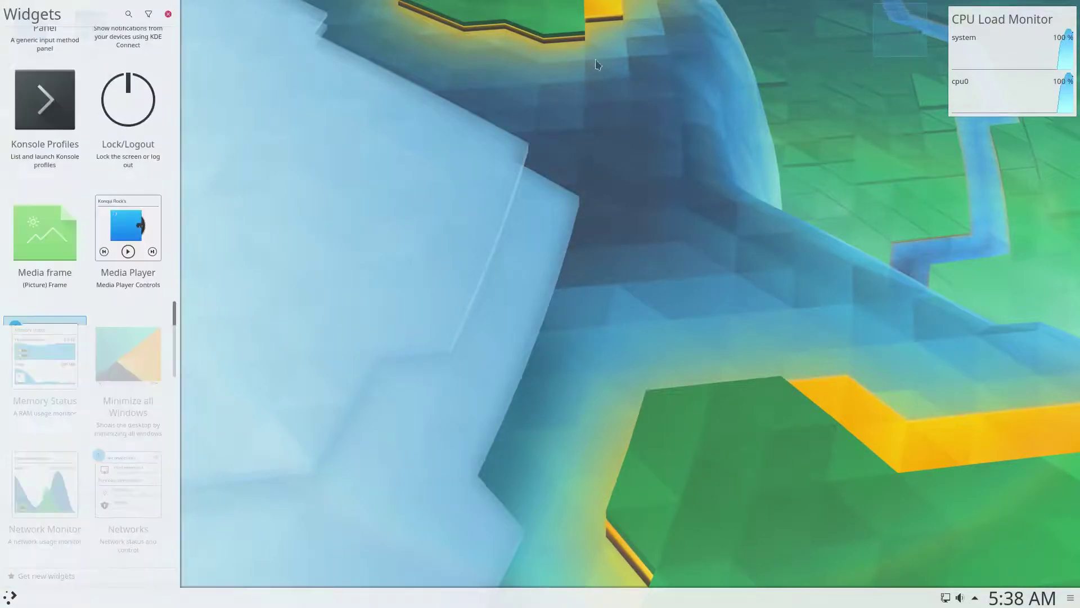
pyautogui.click(169, 14)
# Shorten the Memory Status and CPU Load Monitor widgets on the desktop to the same compact height.
pyautogui.moveTo(893, 63)
pyautogui.moveTo(811, 118); pyautogui.dragTo(819, 73)
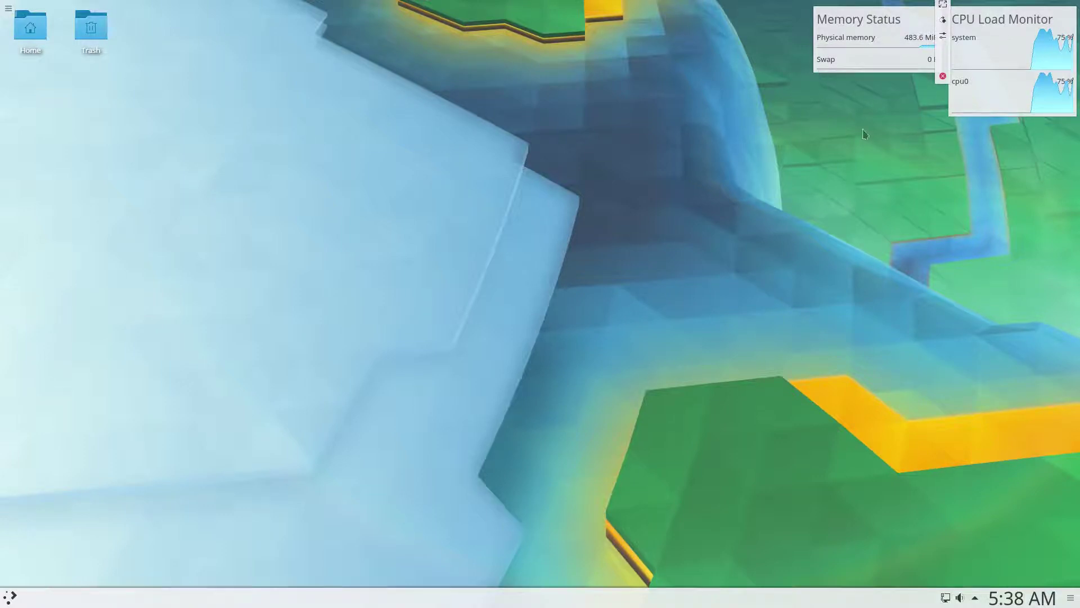
pyautogui.moveTo(991, 94)
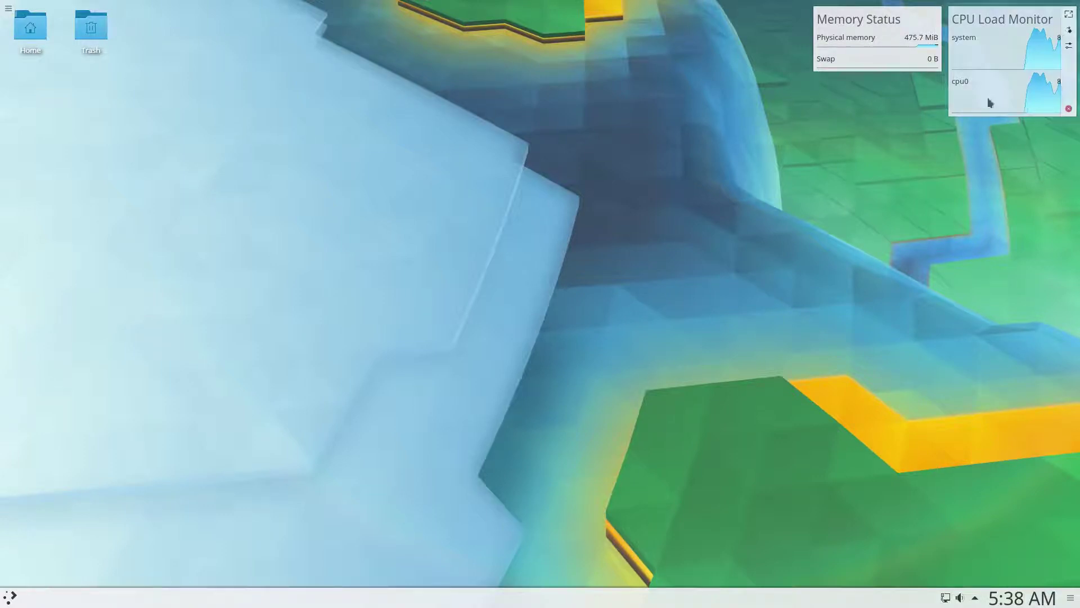
pyautogui.moveTo(945, 111); pyautogui.dragTo(947, 72)
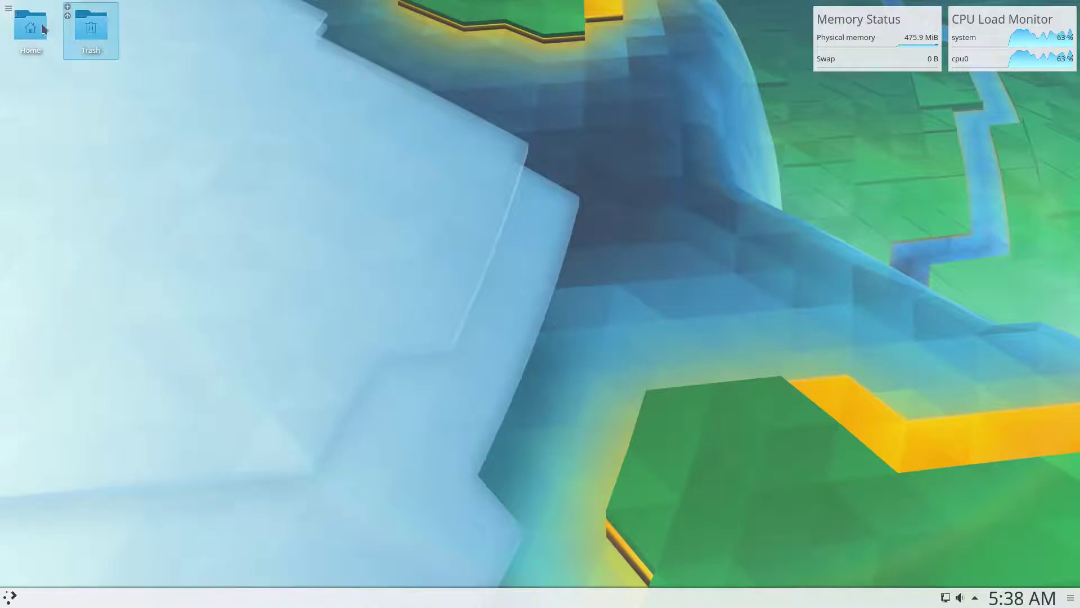
# Bring up the Activities manager from the desktop and close it.
pyautogui.click(7, 7)
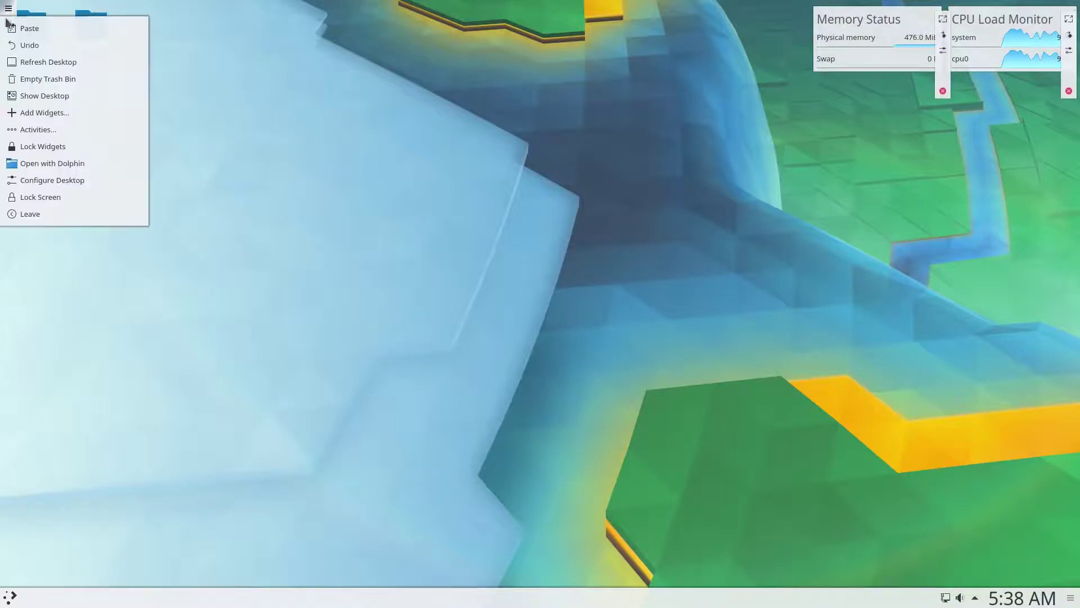
pyautogui.click(17, 131)
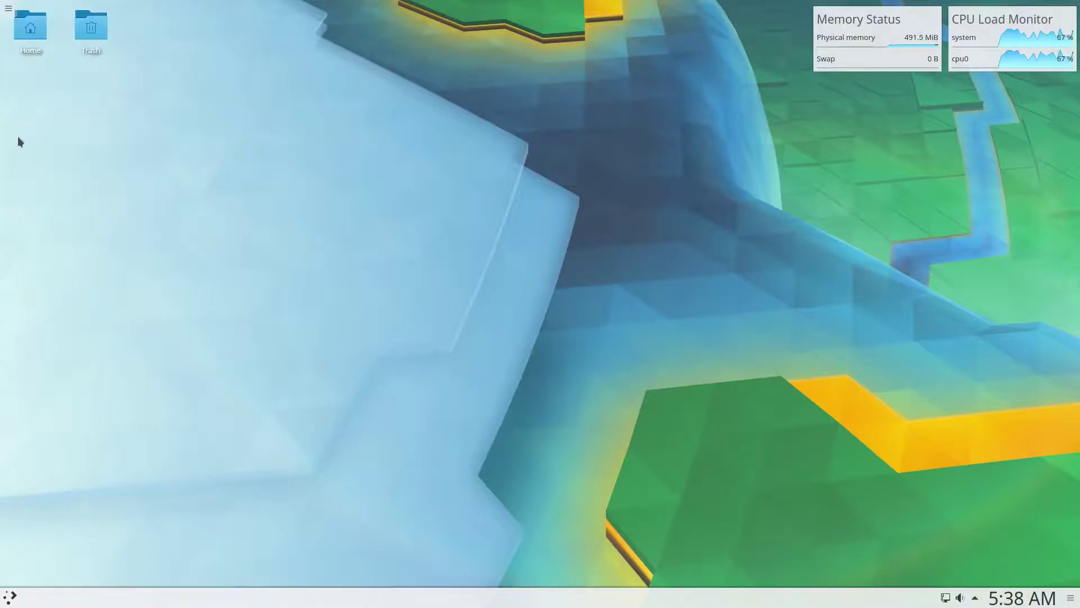
pyautogui.click(155, 12)
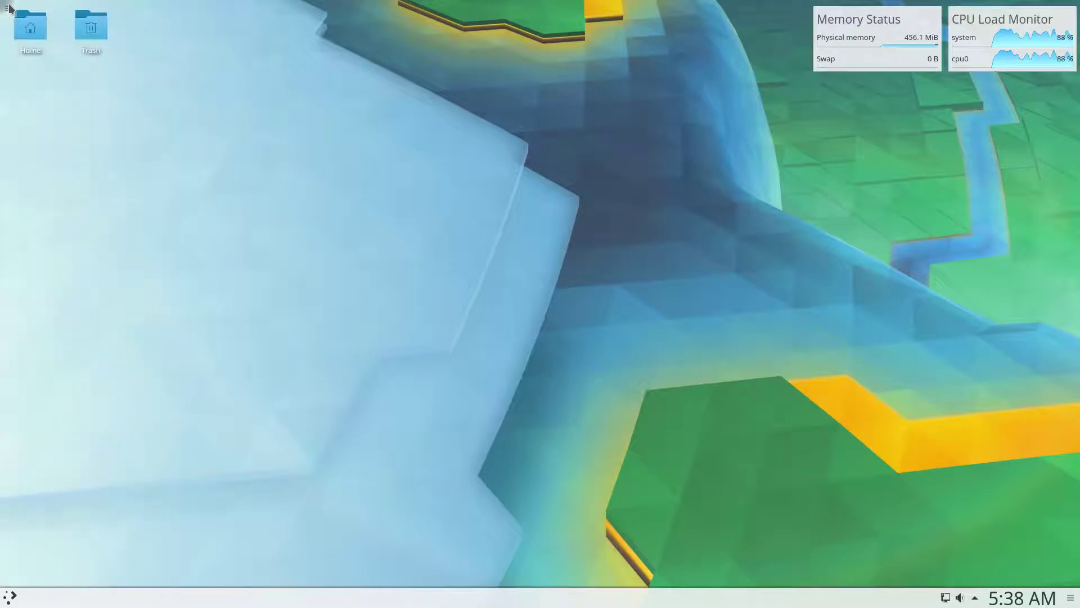
# Lock the desktop widgets and unlock them again.
pyautogui.click(9, 8)
pyautogui.click(25, 147)
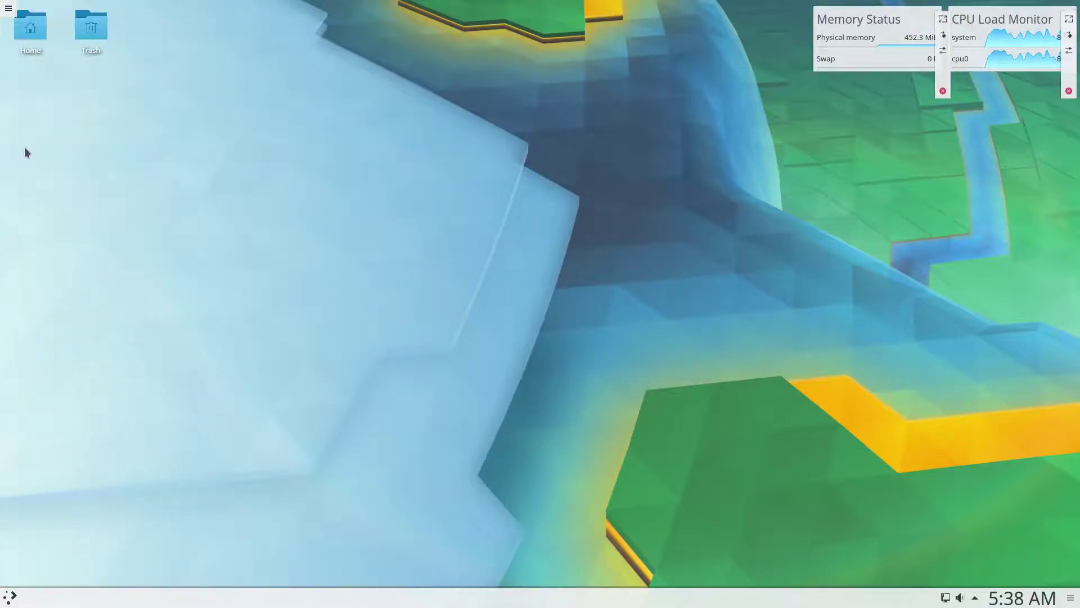
pyautogui.click(9, 8)
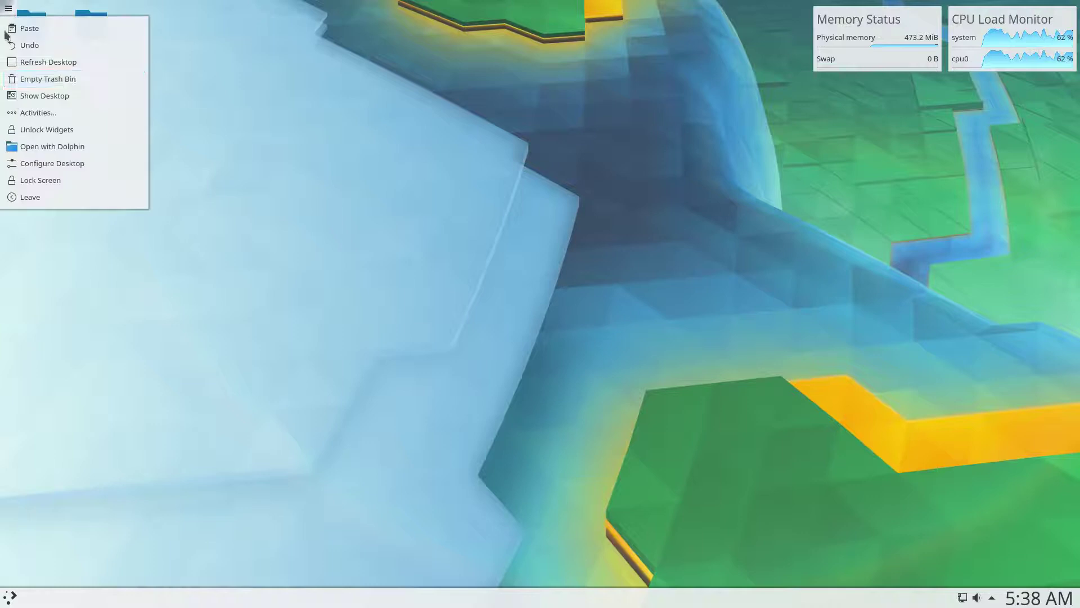
pyautogui.click(23, 130)
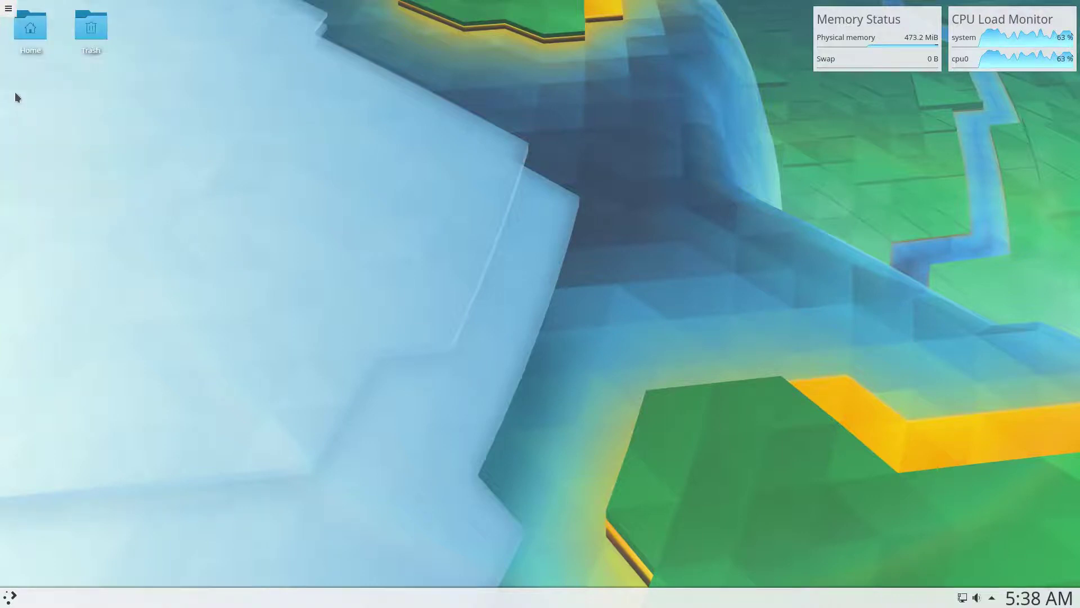
# Open the desktop folder with Dolphin and view its About, Libraries and Authors information.
pyautogui.click(9, 8)
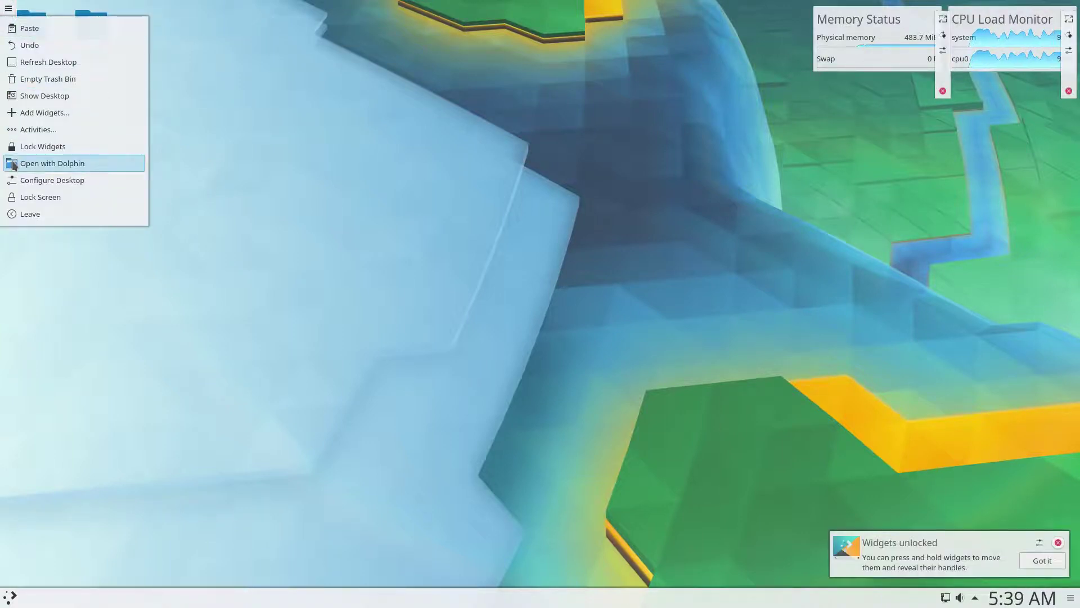
pyautogui.click(13, 162)
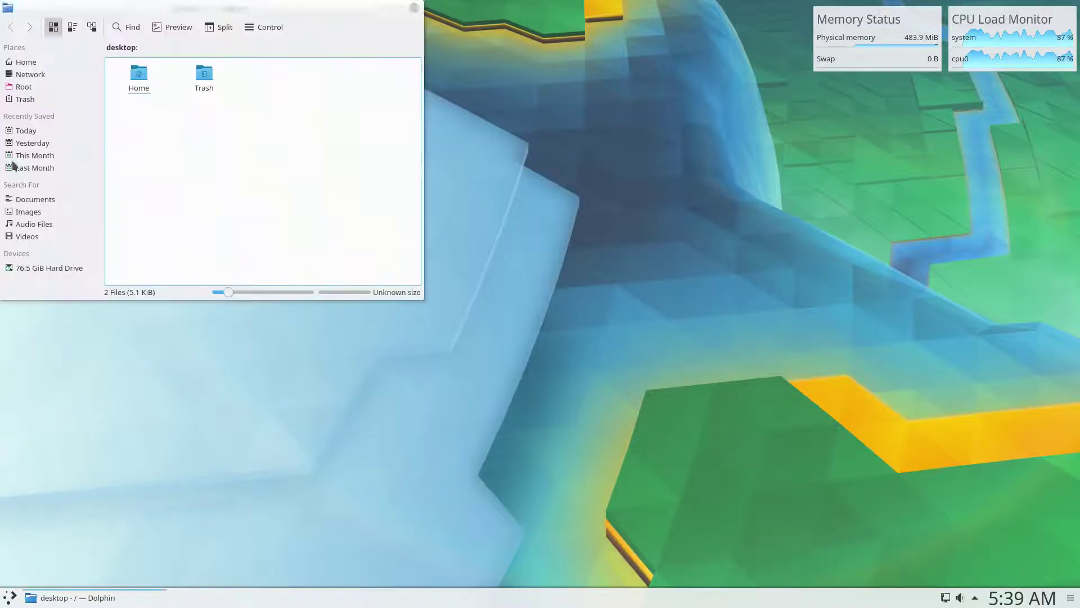
pyautogui.click(264, 27)
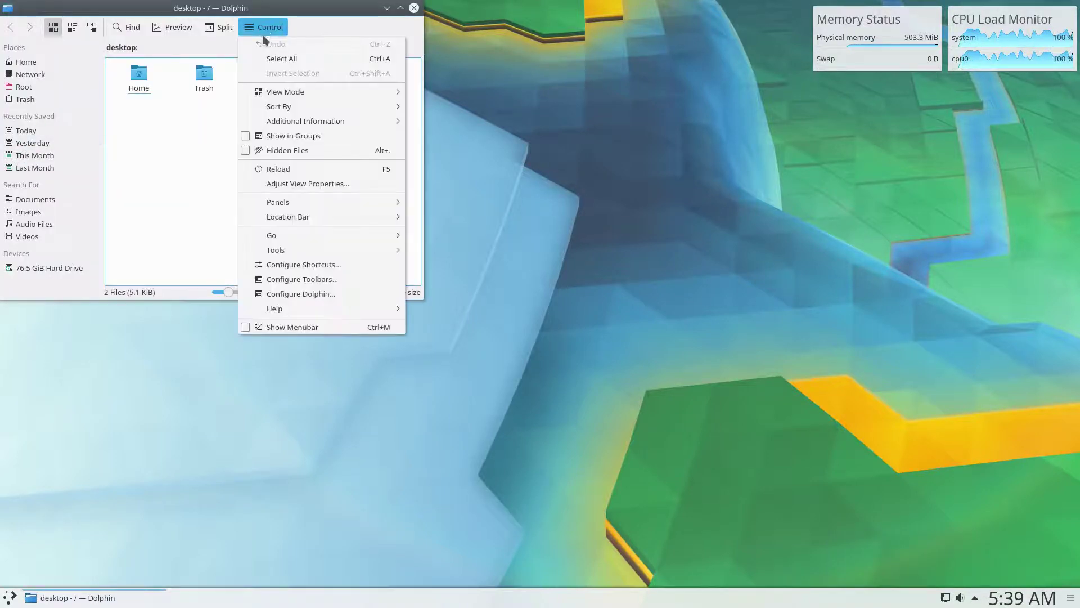
pyautogui.moveTo(275, 309)
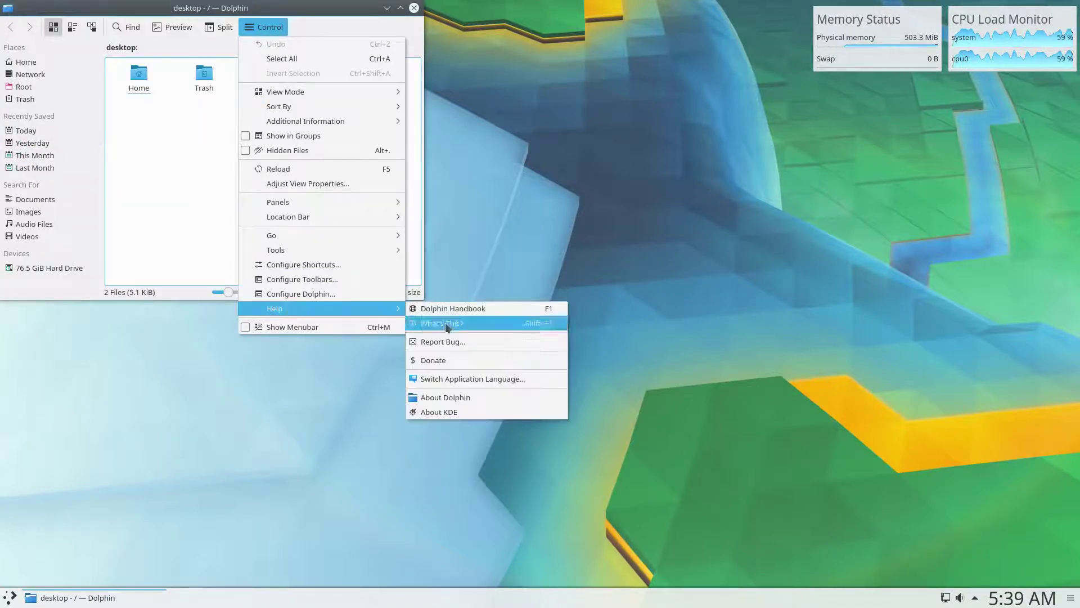
pyautogui.click(458, 397)
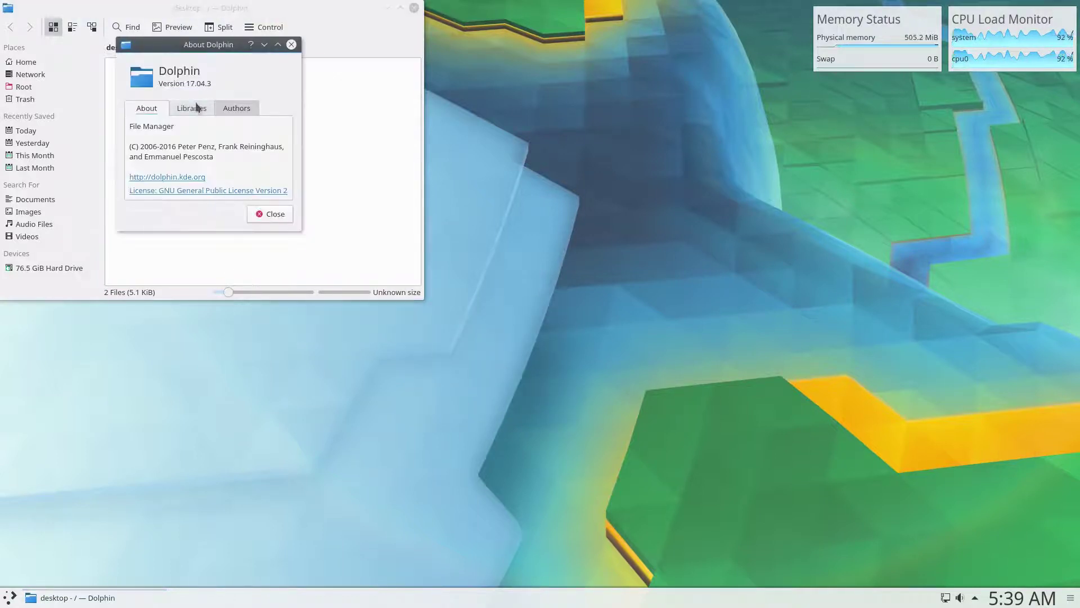
pyautogui.click(190, 108)
pyautogui.click(228, 107)
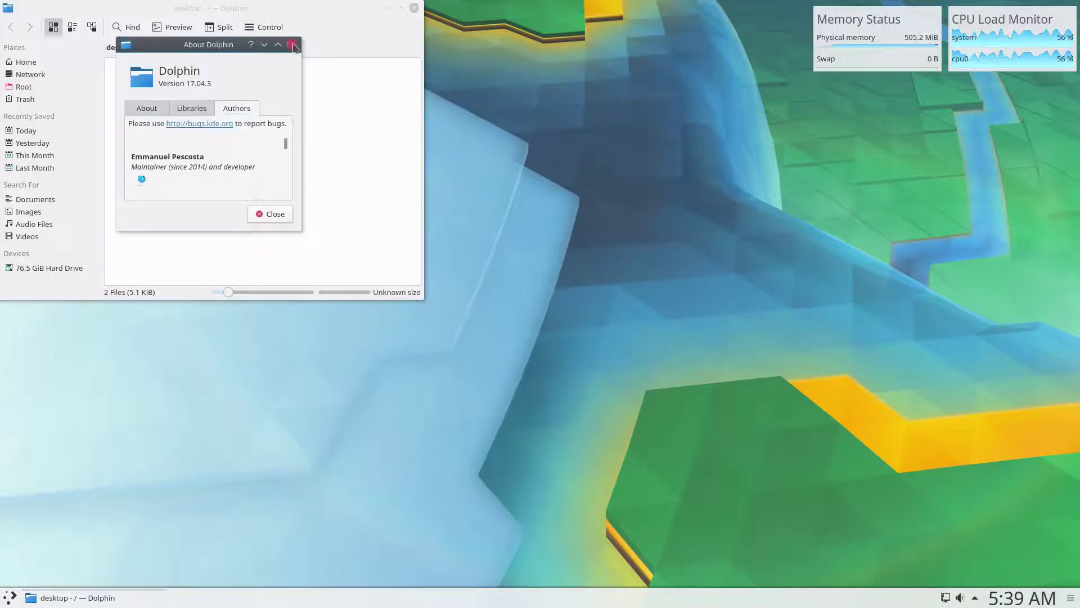
pyautogui.click(290, 44)
# Maximize Dolphin, show the Home folder in the detailed tree view and expand the Desktop folder.
pyautogui.doubleClick(367, 12)
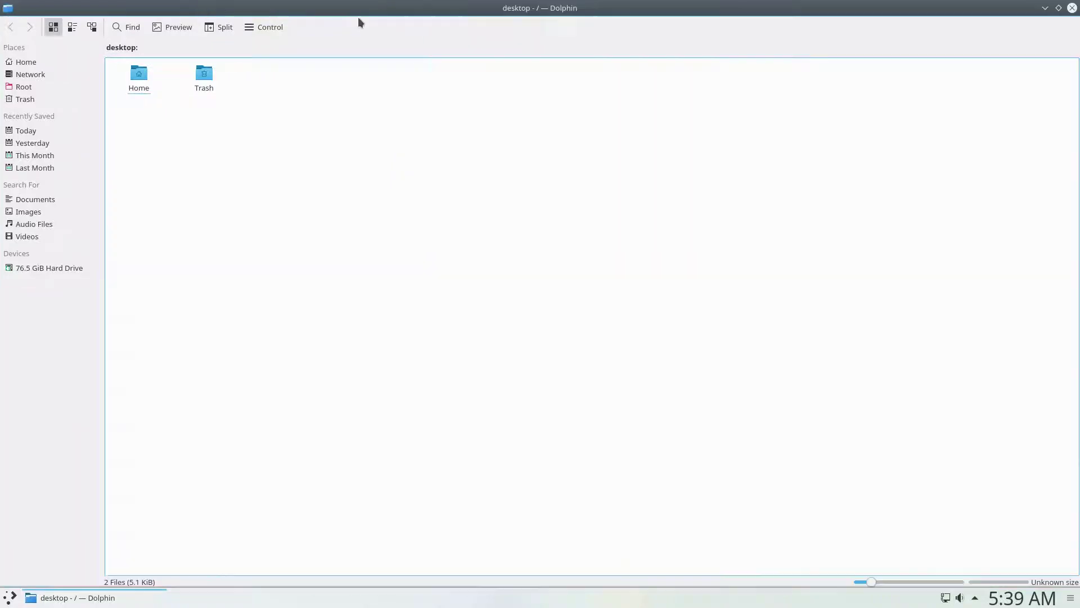
pyautogui.click(28, 63)
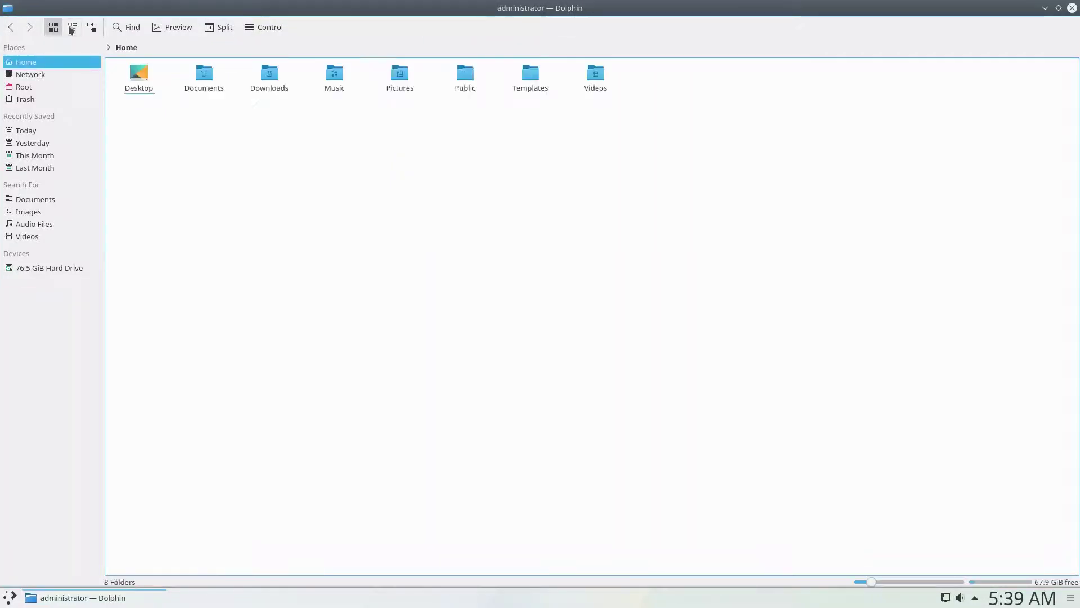
pyautogui.click(73, 28)
pyautogui.click(91, 27)
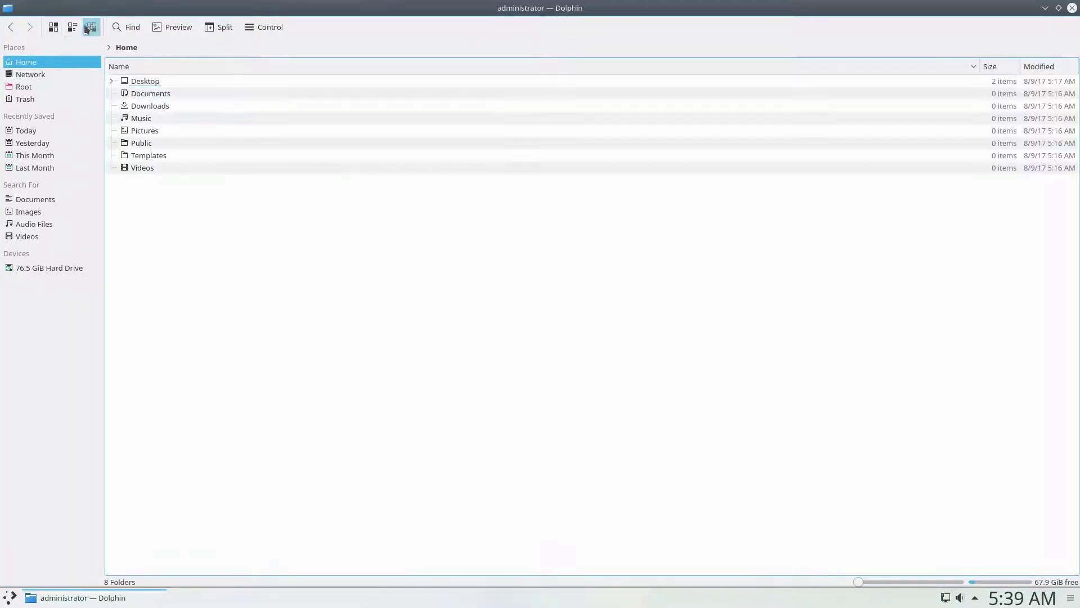
pyautogui.click(112, 81)
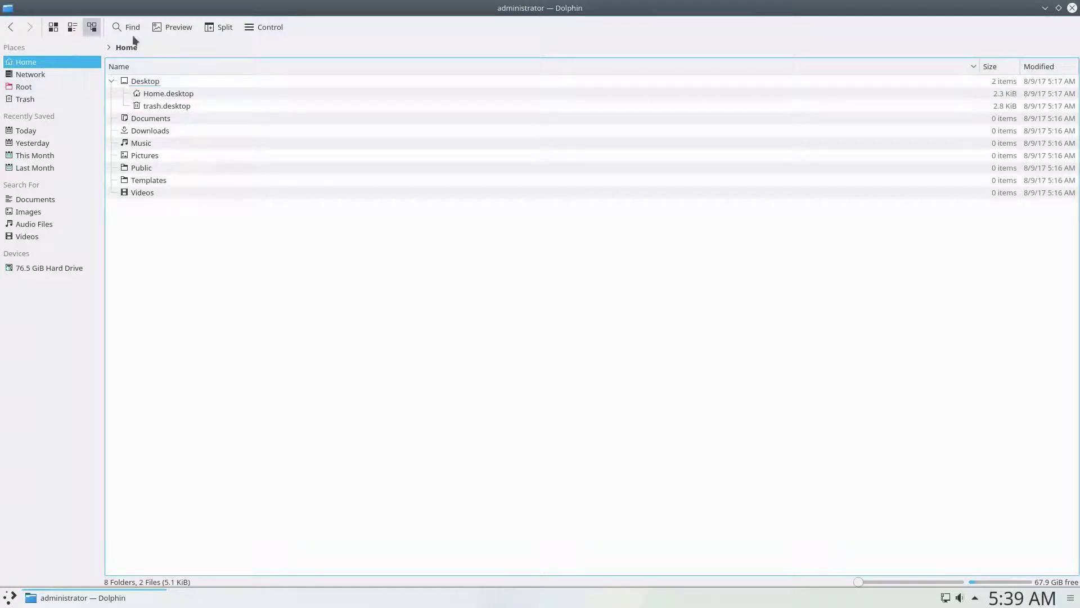
# Enable previews and split the Home folder view into two panes, closing Dolphin at the end.
pyautogui.click(161, 28)
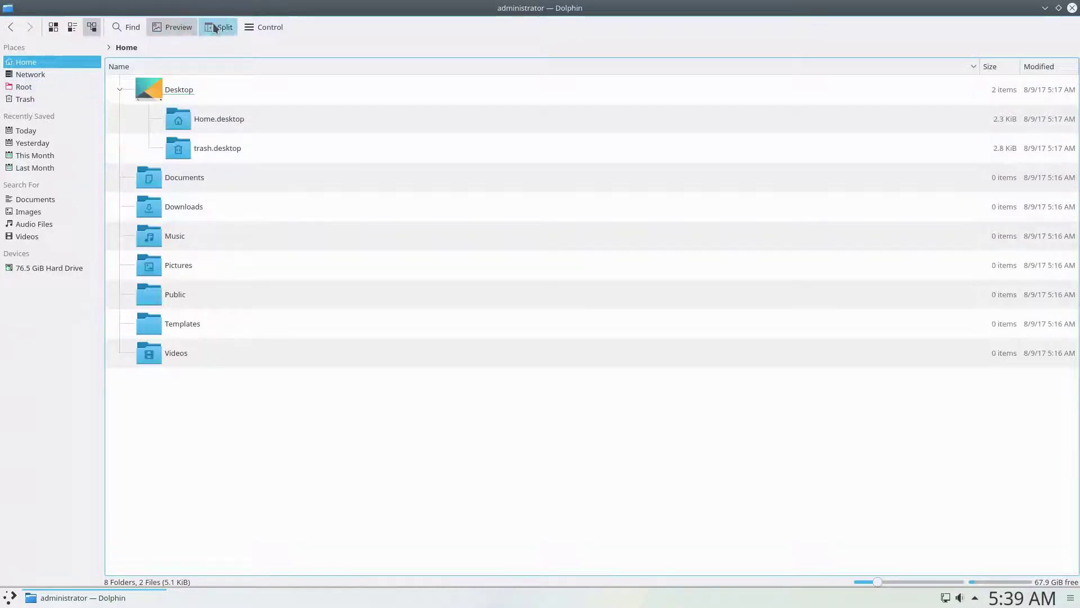
pyautogui.click(214, 28)
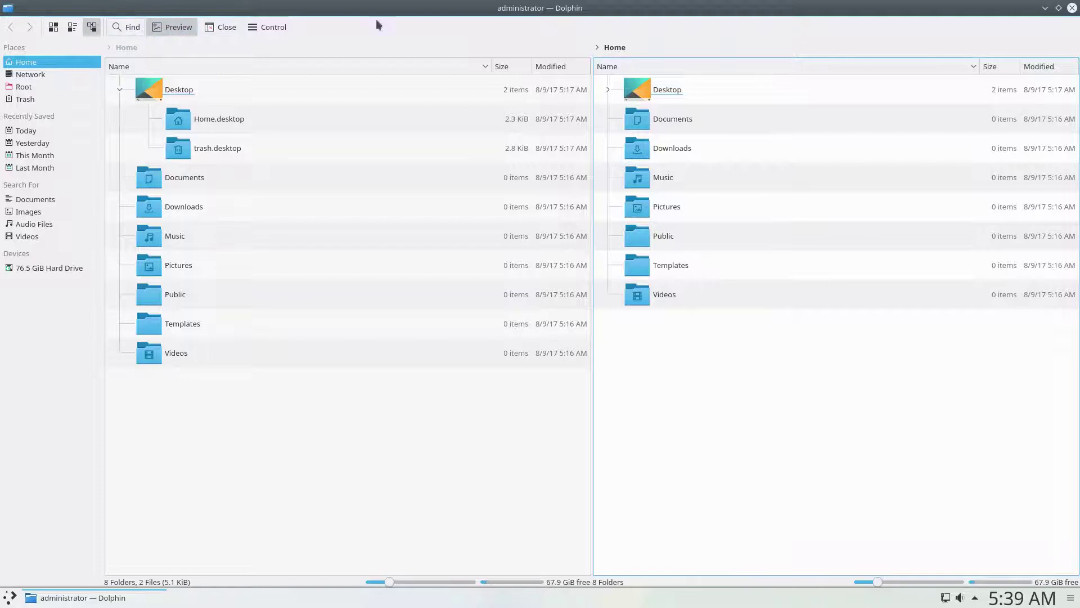
pyautogui.click(1072, 9)
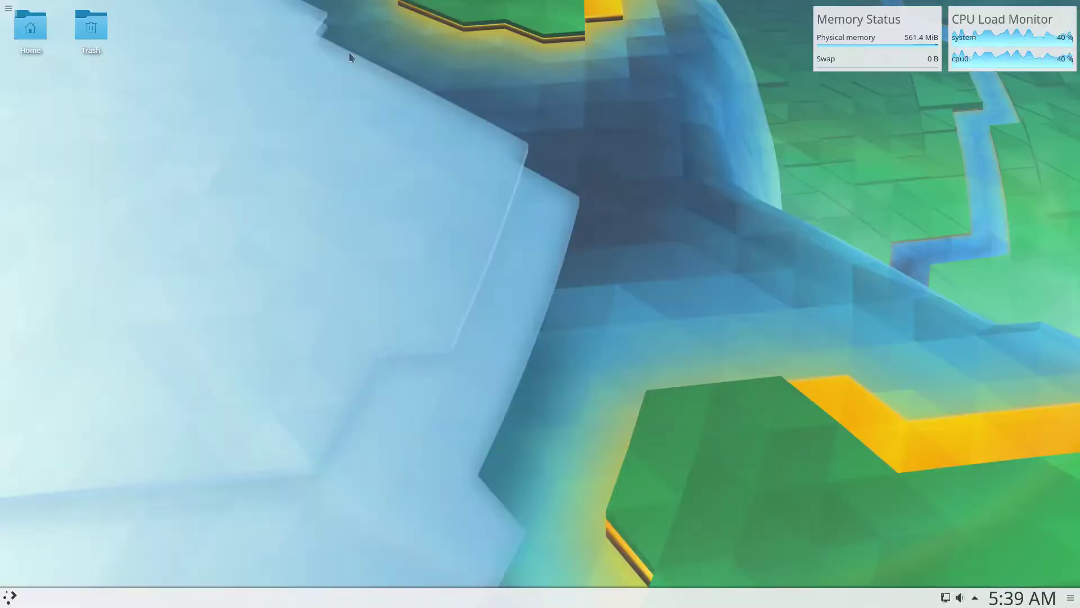
# Install "To Change Your Ending Noir Style Wallpaper" from the online wallpapers offered in the desktop configuration.
pyautogui.click(8, 9)
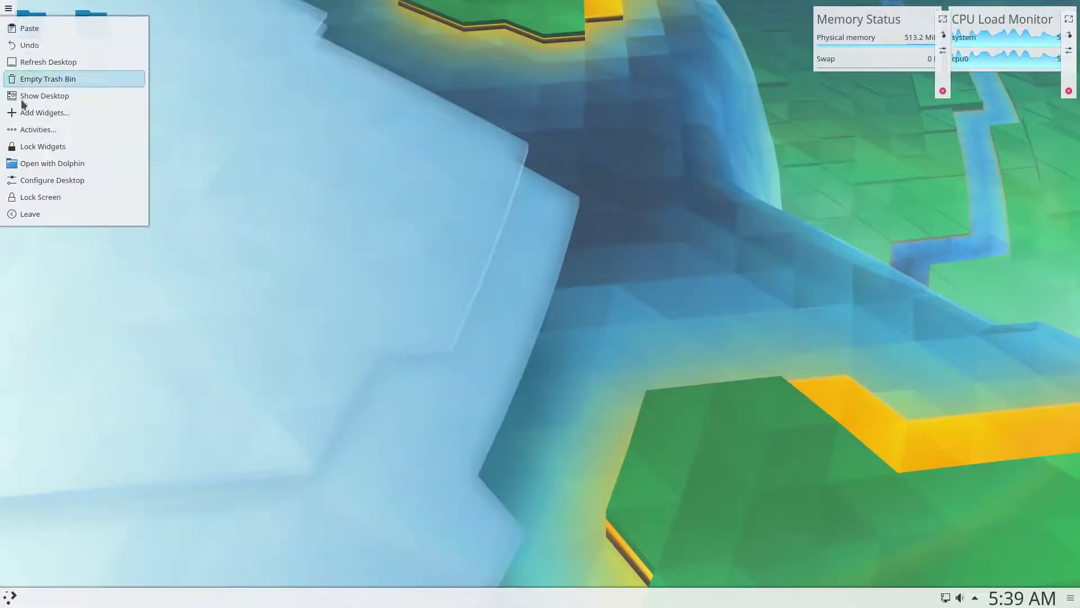
pyautogui.click(24, 180)
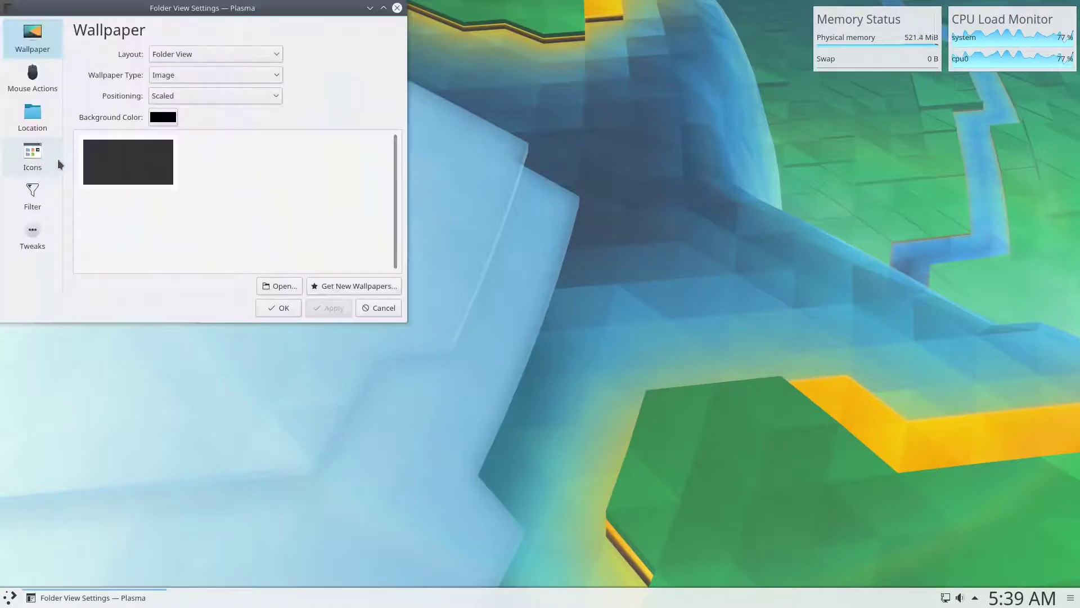
pyautogui.click(339, 286)
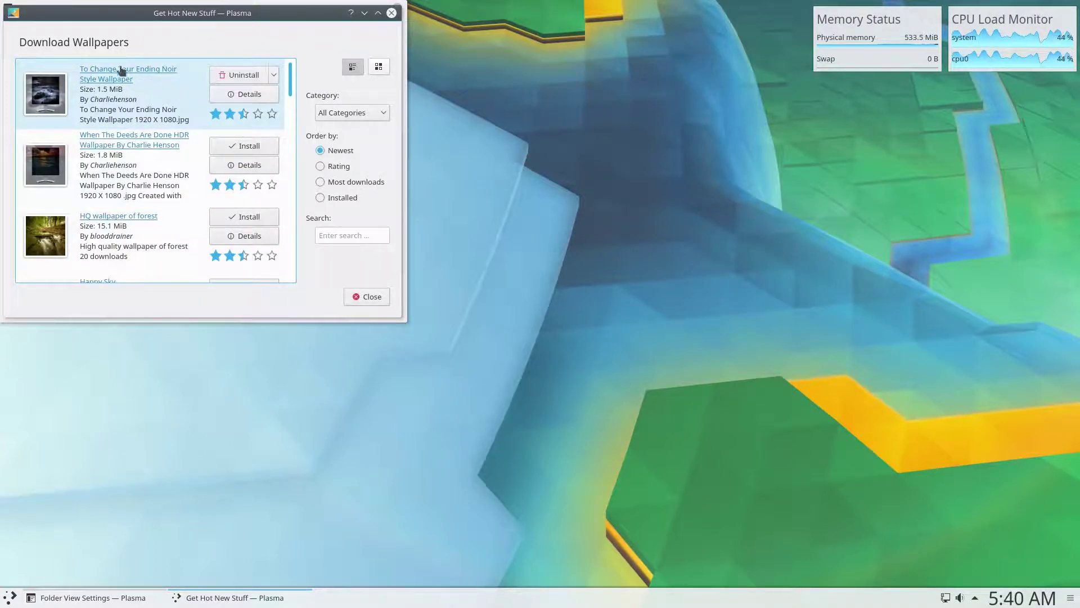
pyautogui.click(355, 296)
# Apply the downloaded dark seascape image as the desktop wallpaper and close the desktop settings.
pyautogui.click(160, 183)
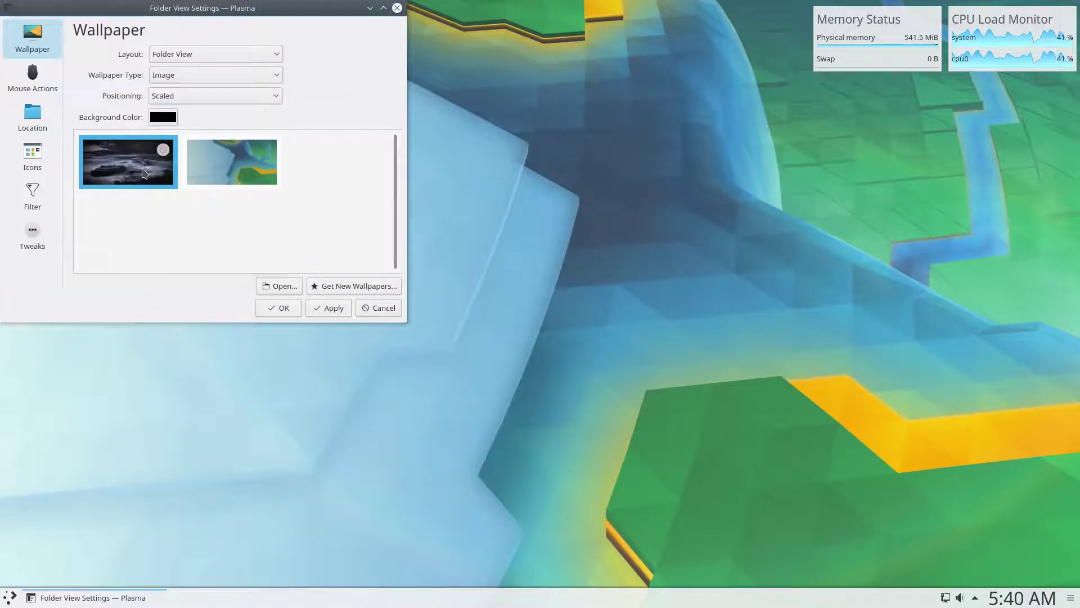
pyautogui.click(318, 308)
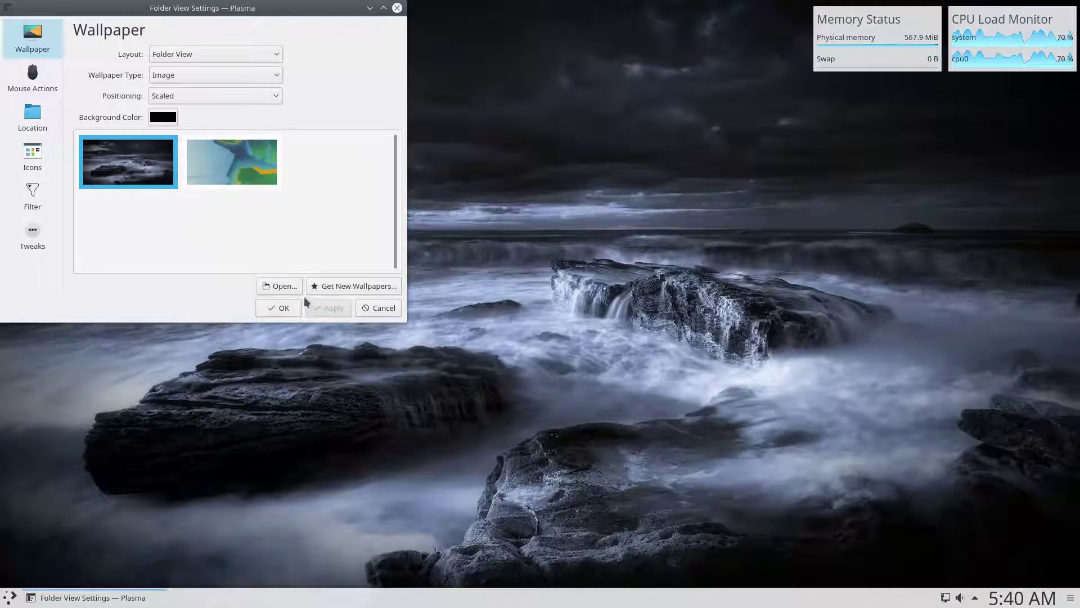
pyautogui.click(284, 287)
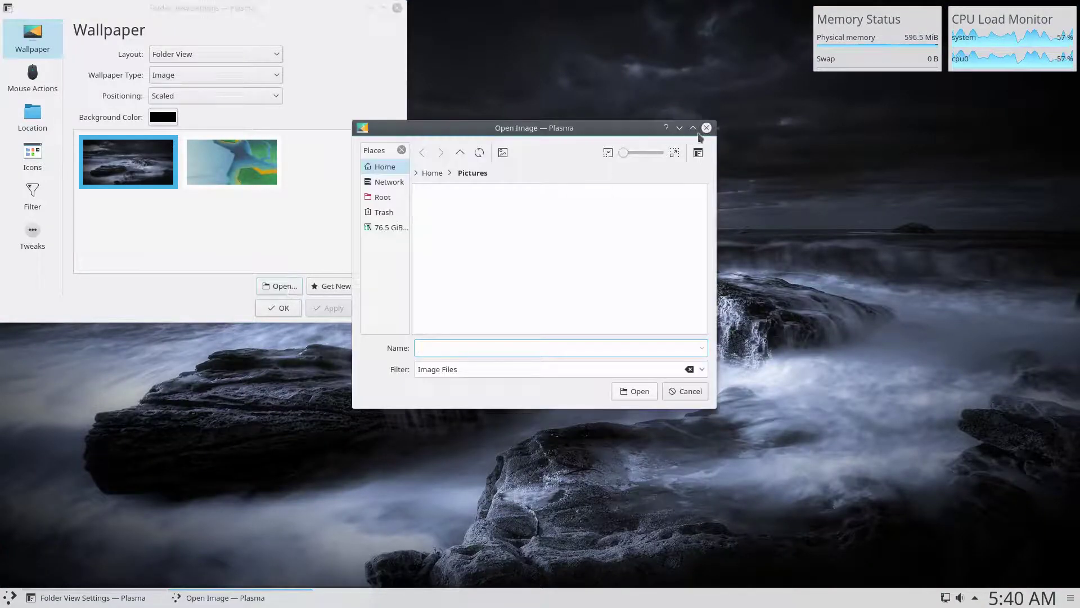
pyautogui.click(707, 128)
pyautogui.click(398, 8)
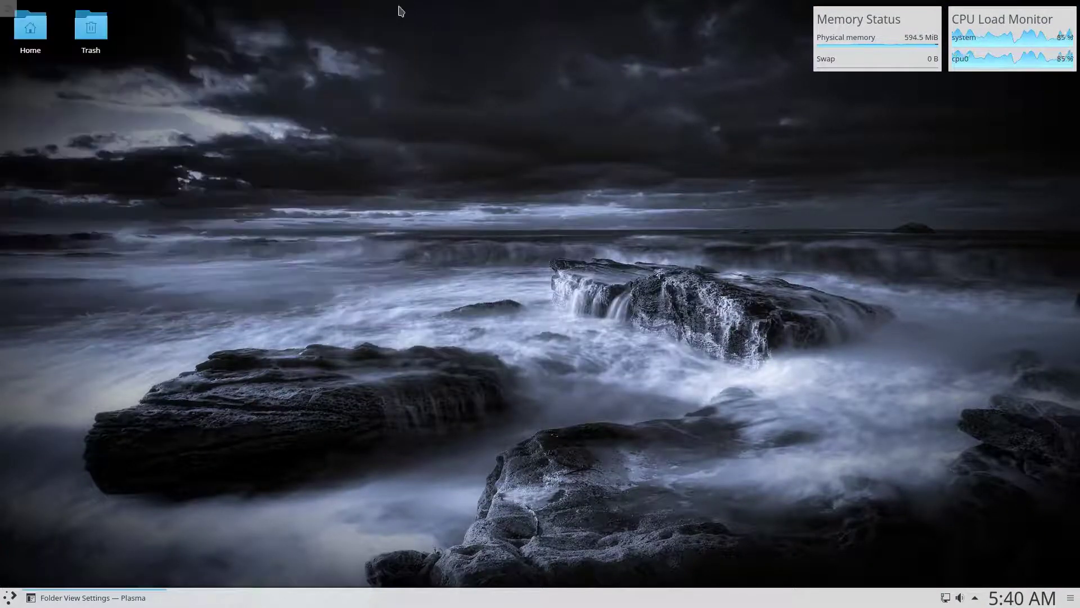
# Lock the screen from the desktop.
pyautogui.click(8, 9)
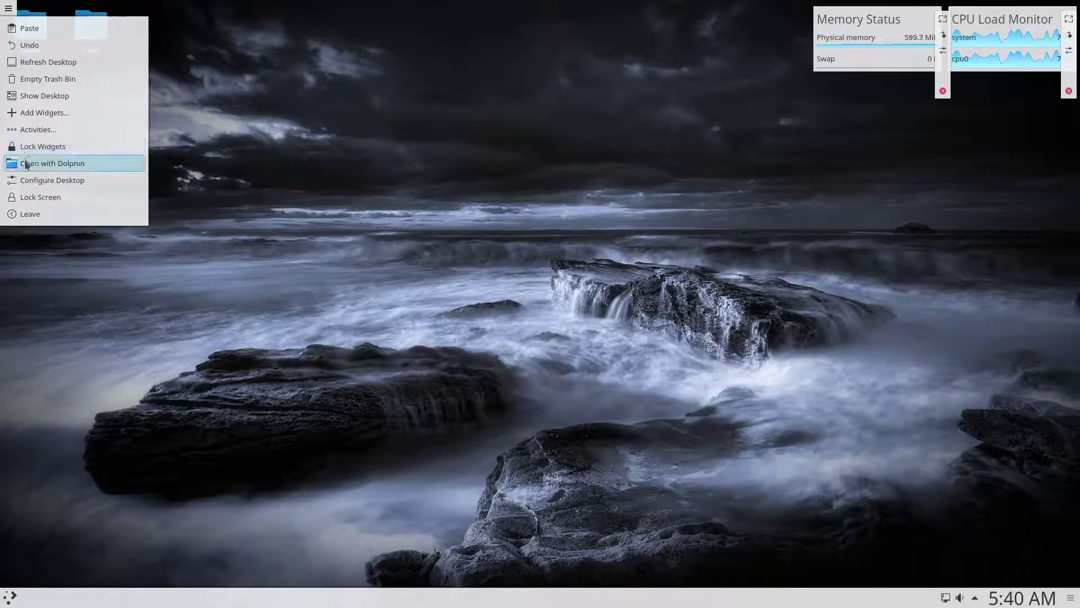
pyautogui.click(23, 198)
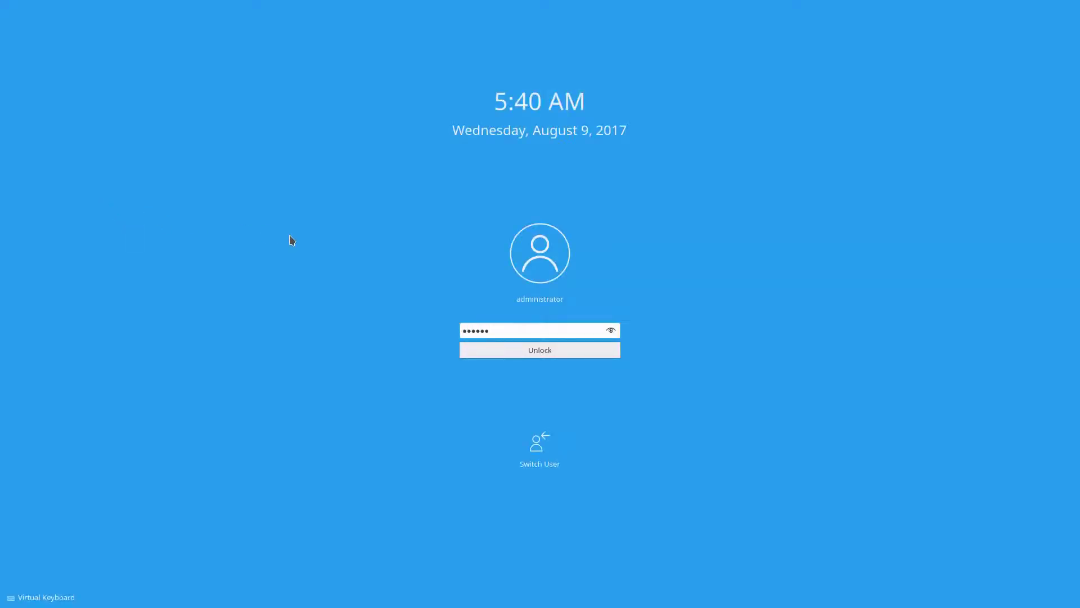
# Unlock the screen with the account password.
pyautogui.press('Return')
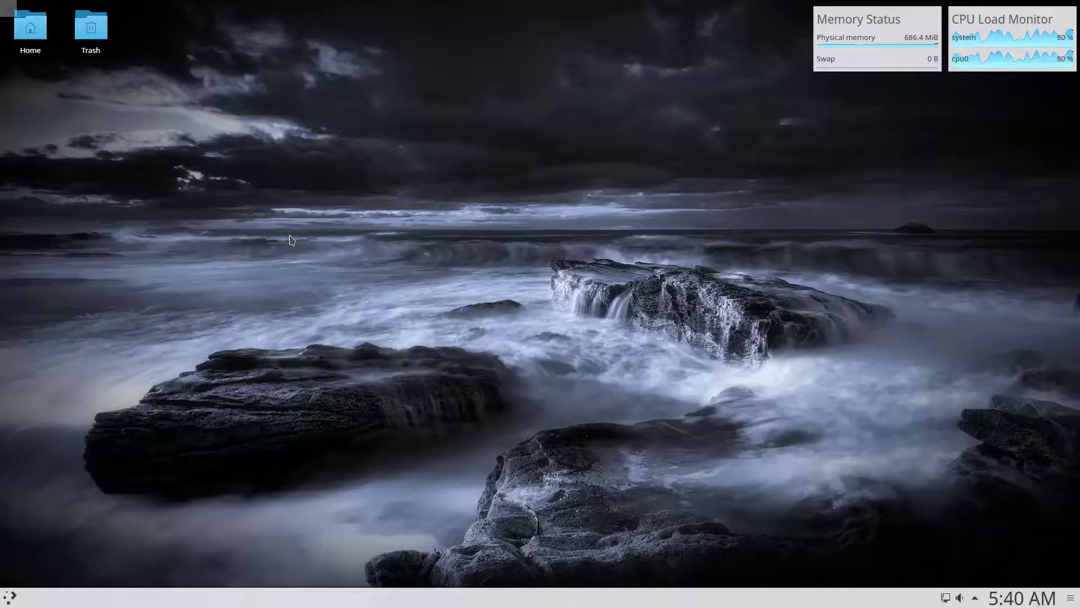
# View the session's leave options on the logout screen and cancel the logout.
pyautogui.click(8, 11)
pyautogui.click(14, 220)
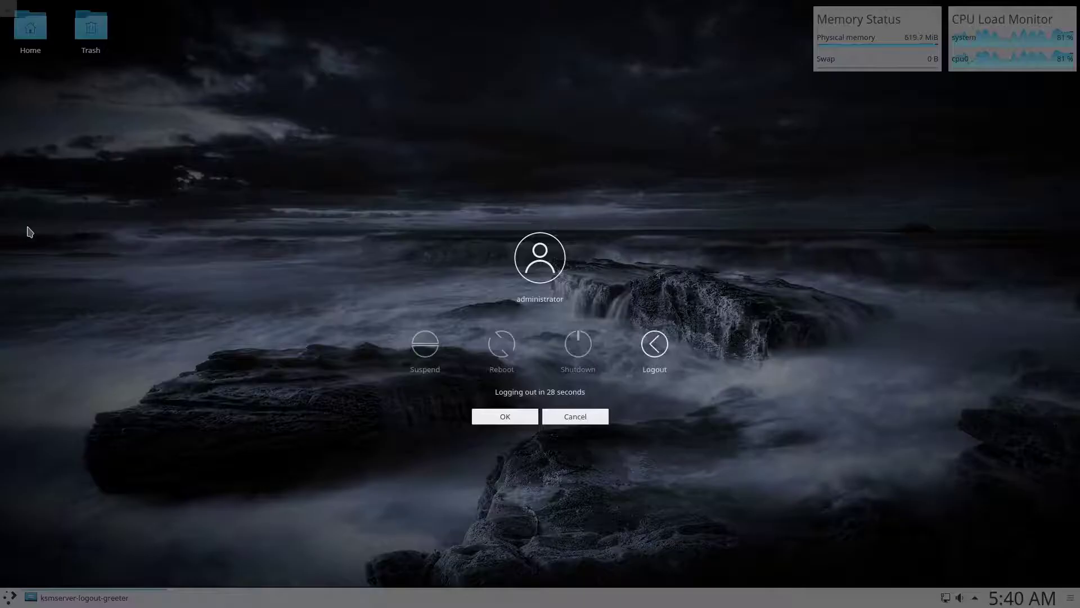
pyautogui.click(579, 417)
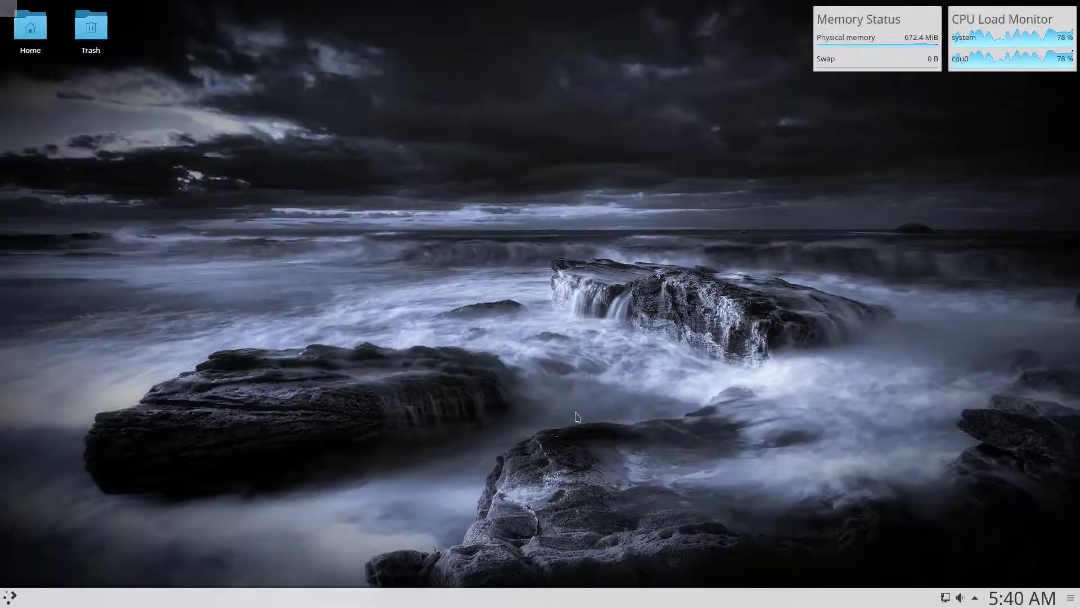
# View the Home folder from the desktop, close it and open the Trash folder.
pyautogui.click(37, 40)
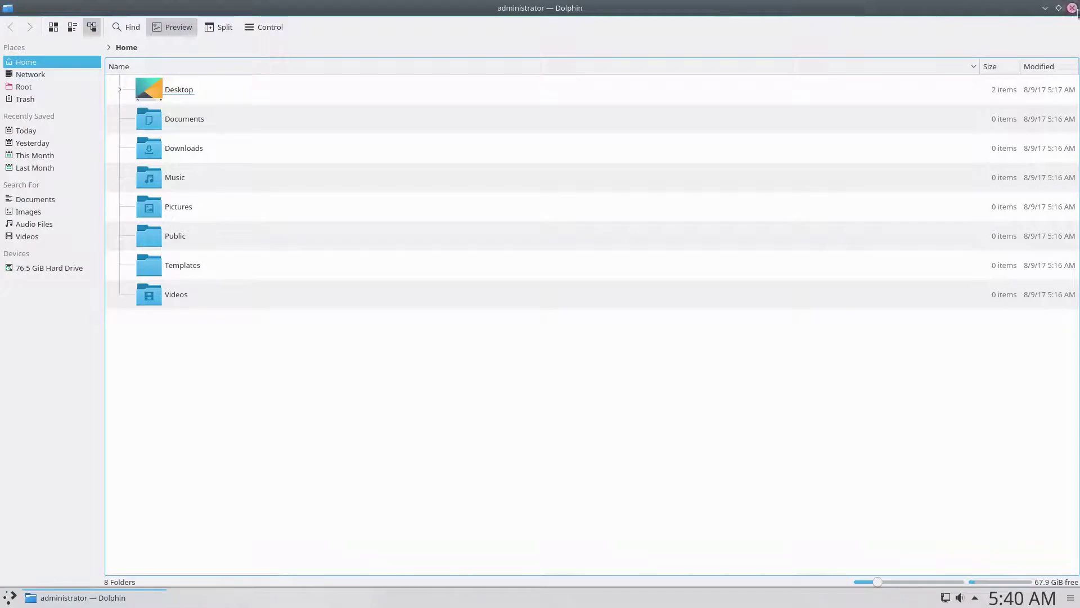
pyautogui.click(1072, 9)
pyautogui.click(97, 50)
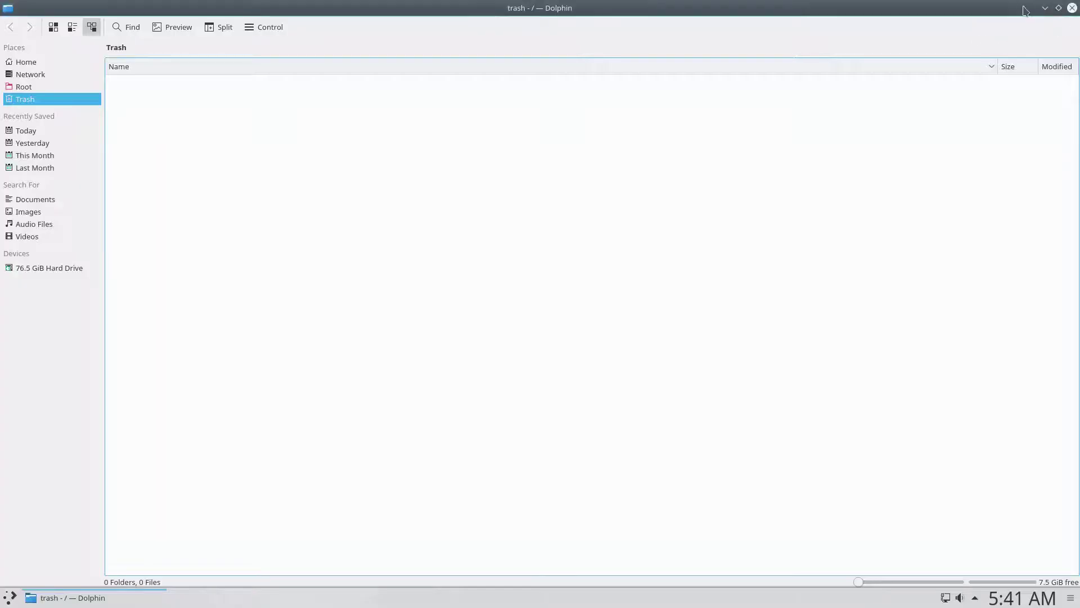
# Restore the Trash window from maximized, tile it on the left and right halves of the screen in turn, and close it.
pyautogui.click(1058, 8)
pyautogui.moveTo(608, 174); pyautogui.dragTo(3, 104)
pyautogui.moveTo(310, 7); pyautogui.dragTo(1078, 239)
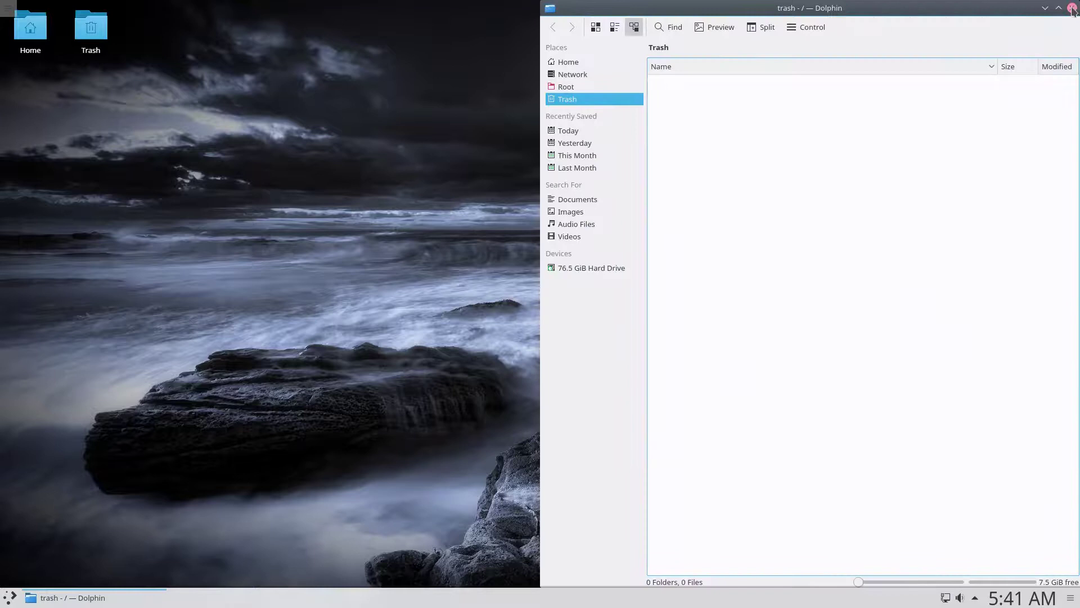
pyautogui.click(1073, 8)
# Create a folder named New Folder on the desktop.
pyautogui.rightClick(280, 149)
pyautogui.moveTo(321, 156)
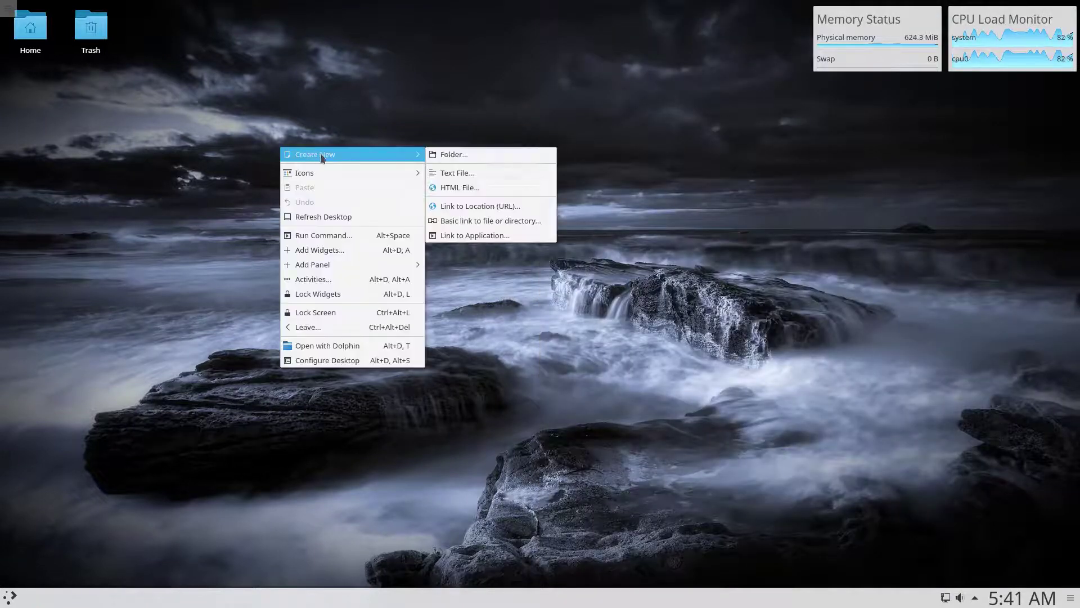
pyautogui.click(440, 154)
pyautogui.click(511, 293)
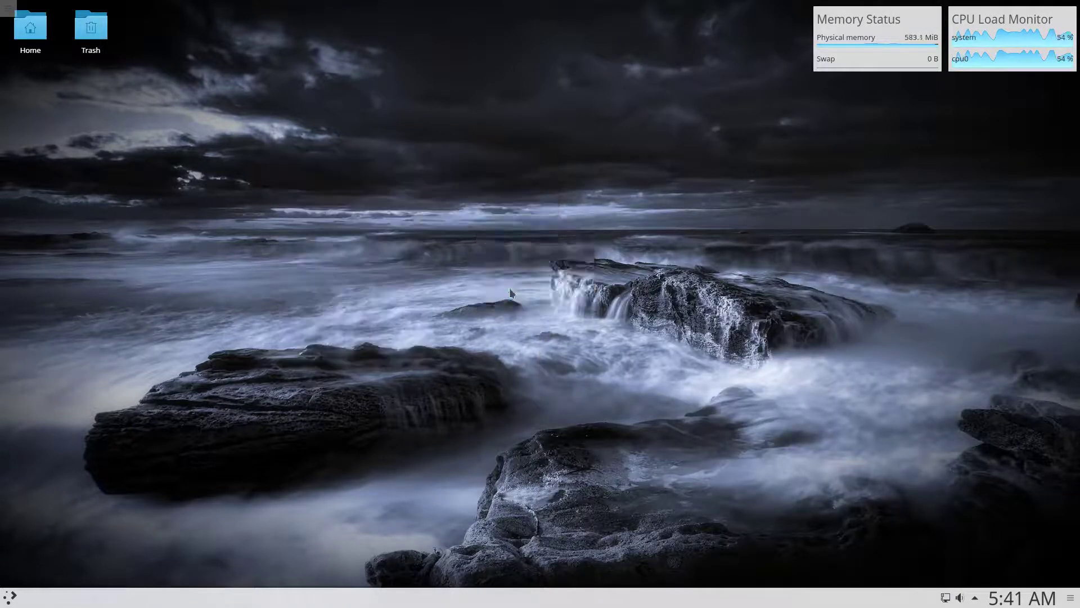
# Look over the desktop's Create New and Icon Size options, and launch Firefox Web Browser by searching for "firefo" with Run Command.
pyautogui.rightClick(321, 248)
pyautogui.moveTo(372, 252)
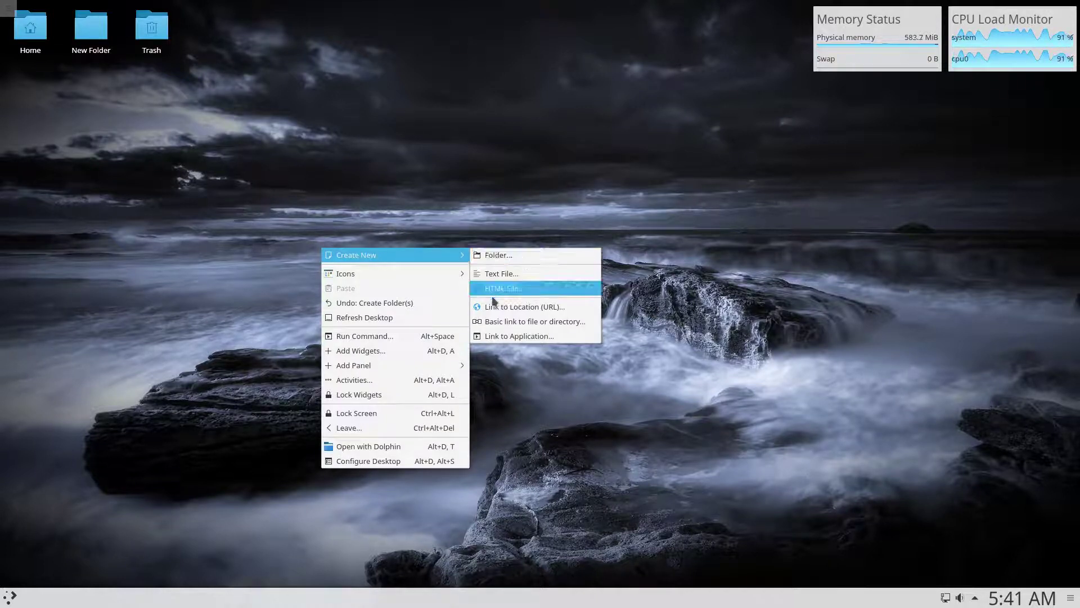
pyautogui.moveTo(453, 283)
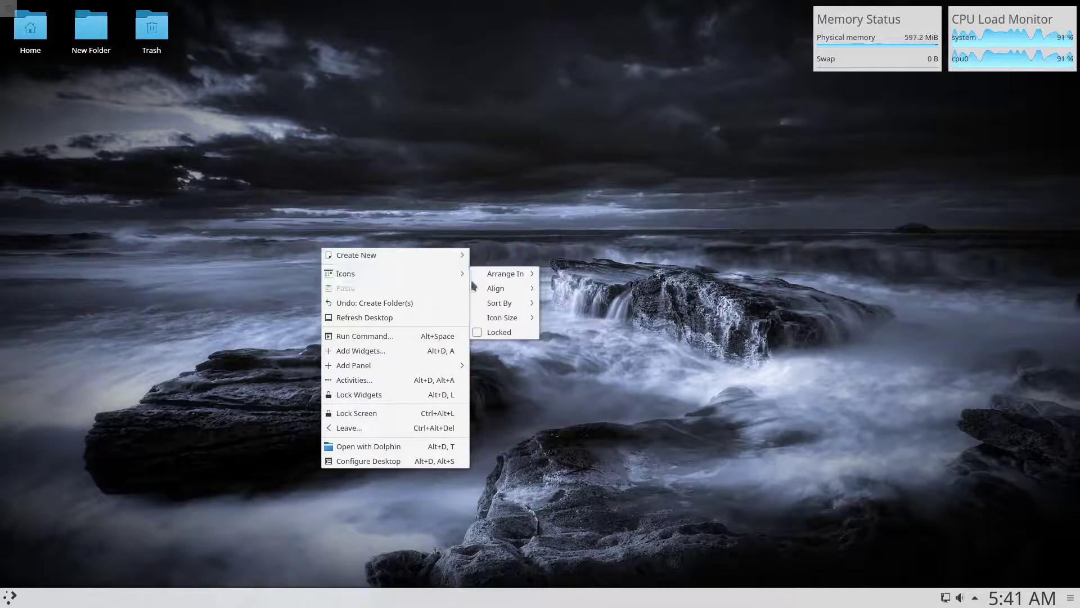
pyautogui.moveTo(497, 319)
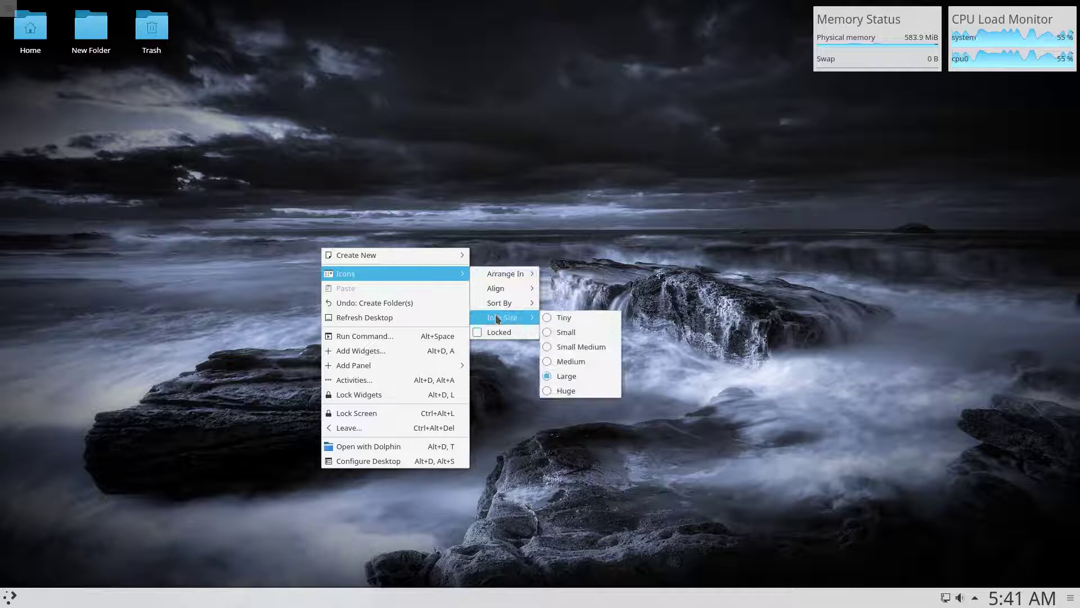
pyautogui.click(392, 337)
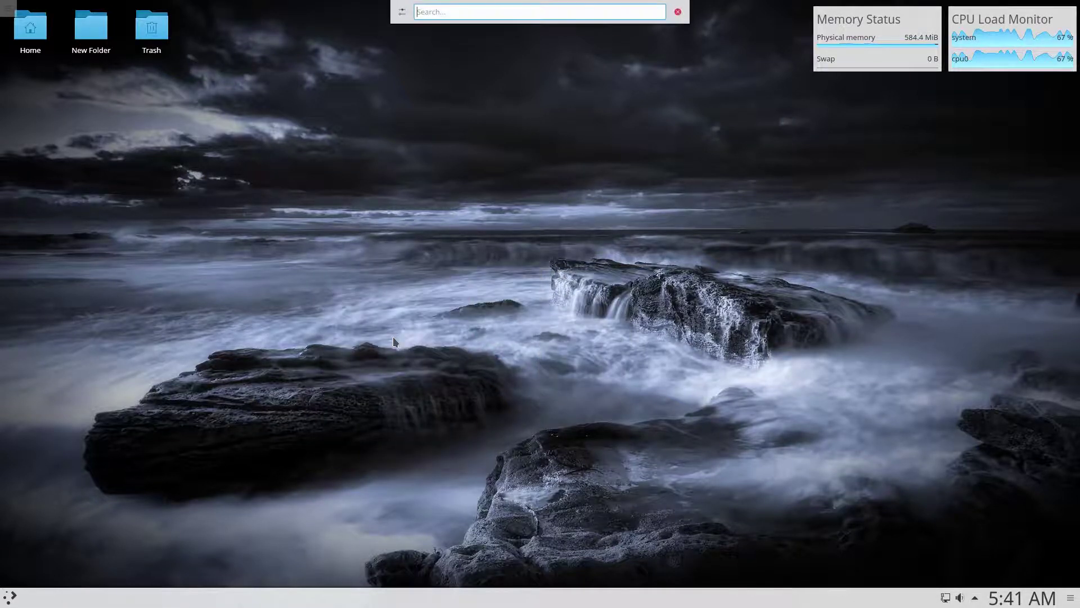
pyautogui.write('firef')
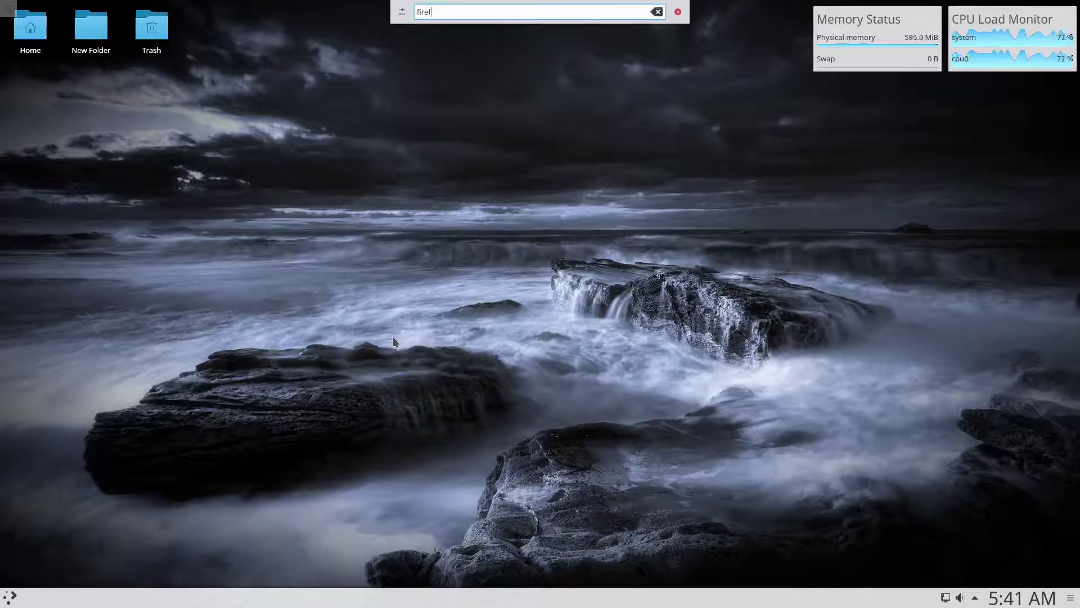
pyautogui.write('o')
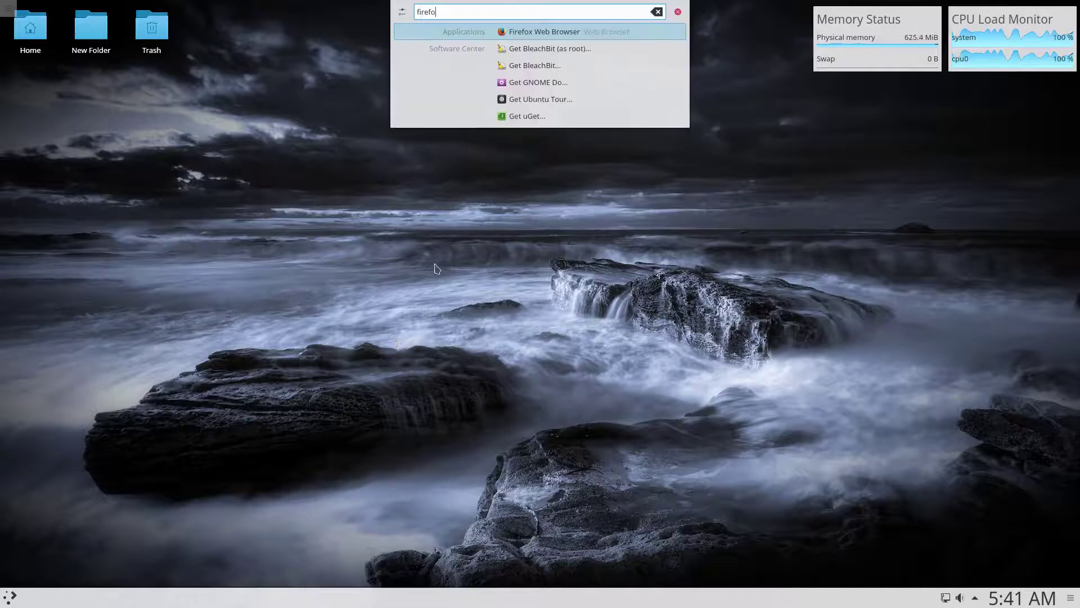
pyautogui.click(517, 34)
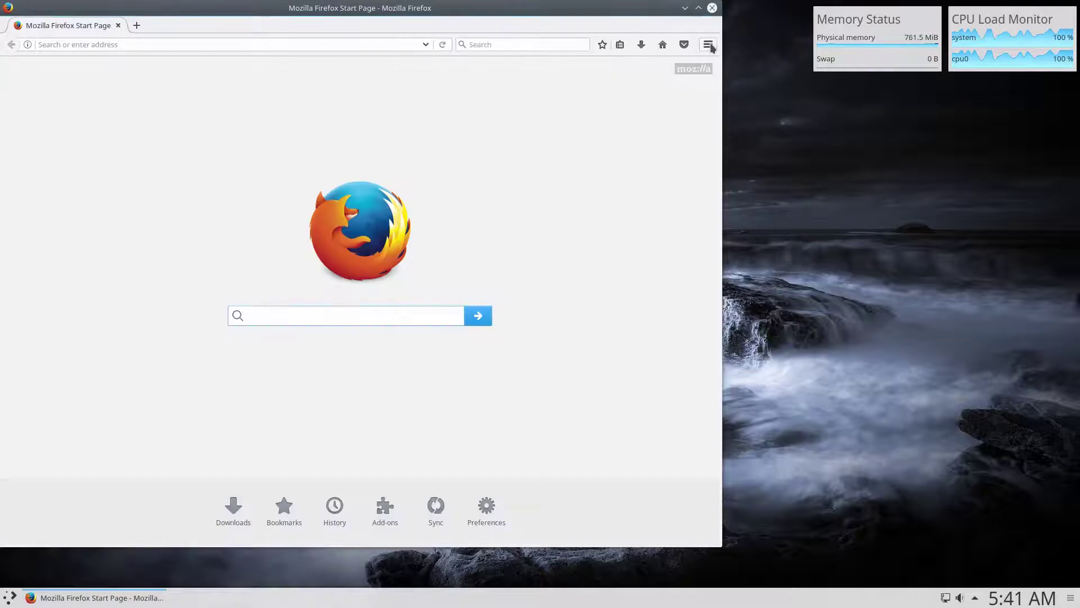
# Check the Firefox version information and quit the browser.
pyautogui.click(710, 45)
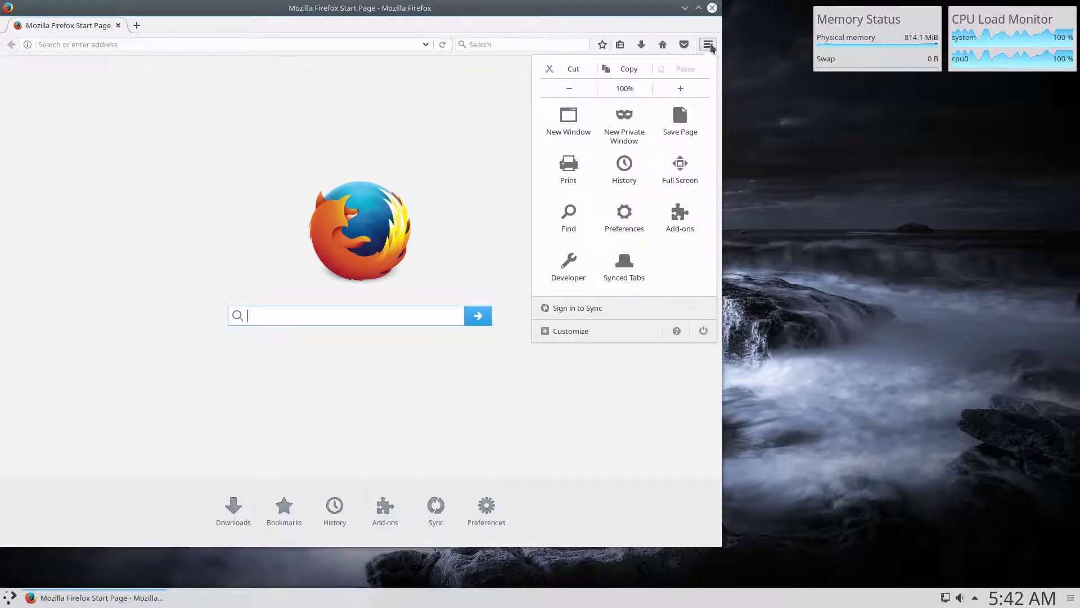
pyautogui.click(677, 330)
pyautogui.click(592, 219)
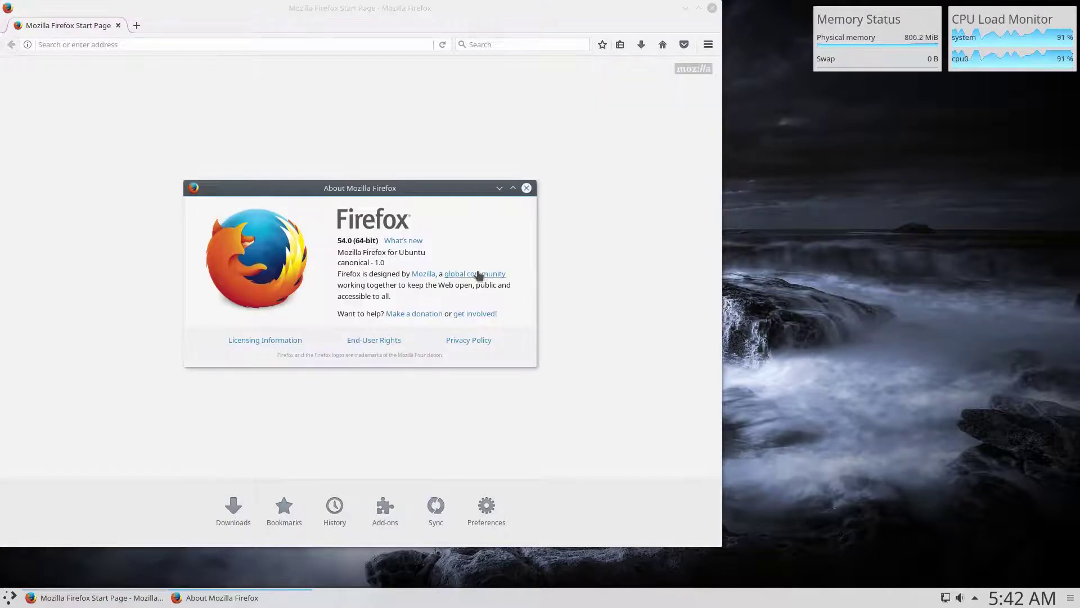
pyautogui.click(527, 190)
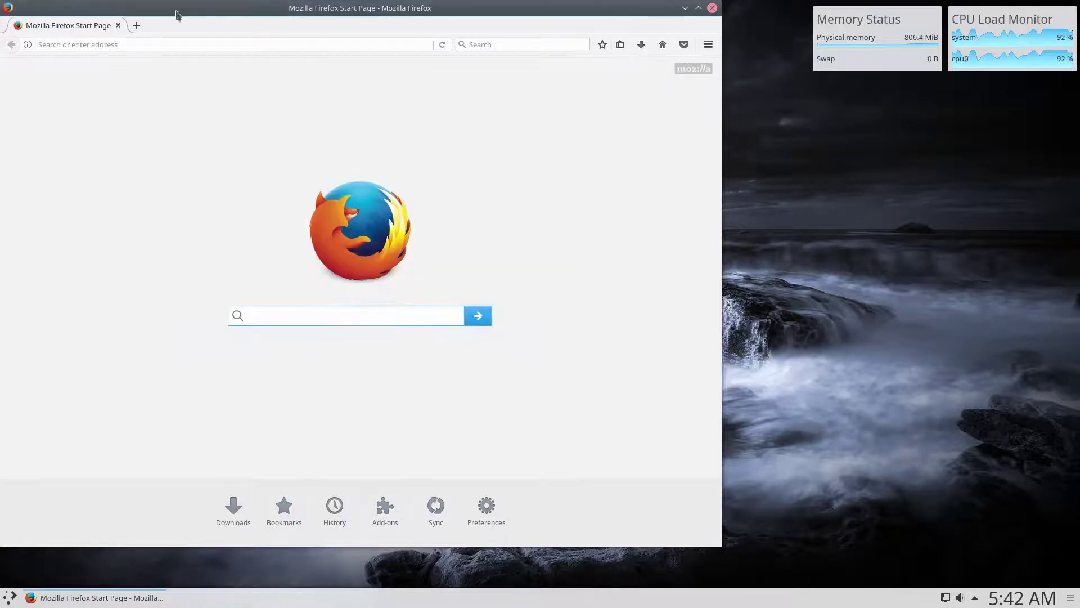
pyautogui.hotkey('ctrl', 'q')
# Peek into the desktop folders and move New Folder to the trash.
pyautogui.moveTo(85, 29); pyautogui.dragTo(165, 89)
pyautogui.click(197, 104)
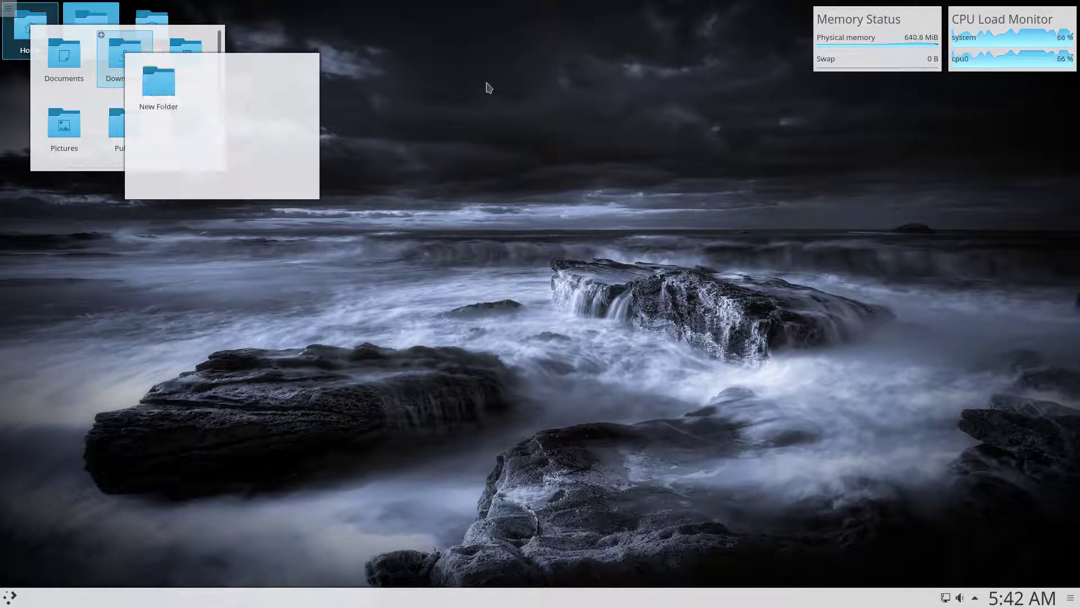
pyautogui.rightClick(95, 45)
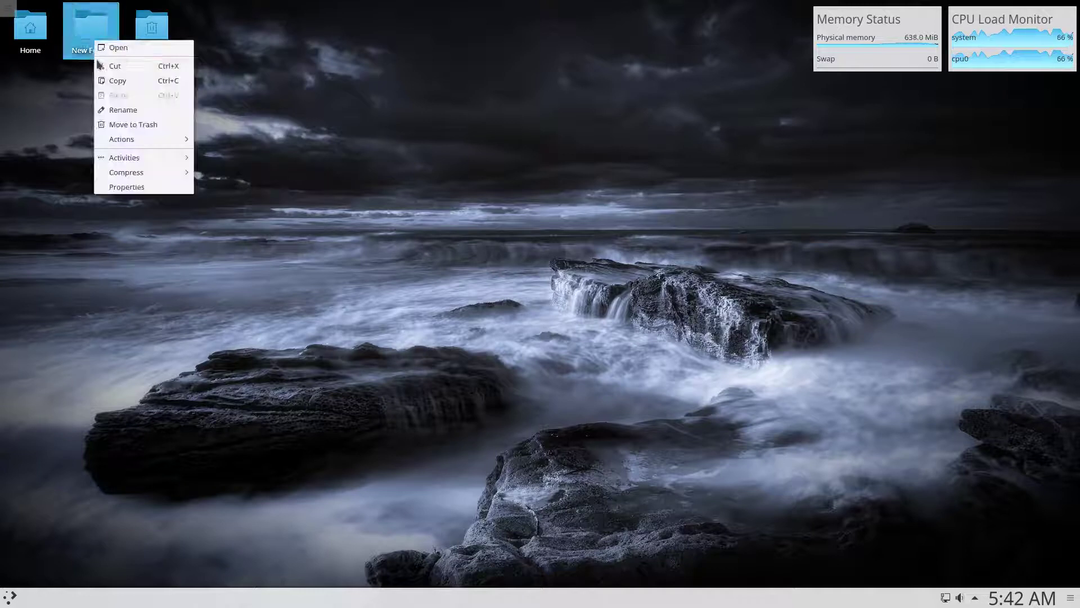
pyautogui.click(116, 125)
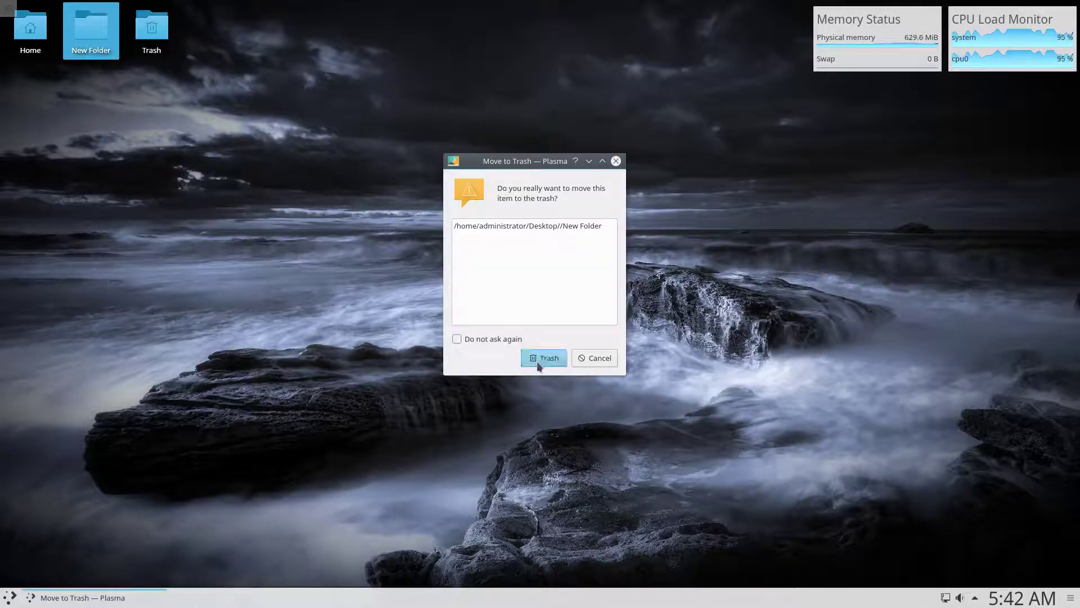
pyautogui.click(538, 360)
# Empty the trash bin from the desktop, permanently deleting its items.
pyautogui.rightClick(104, 32)
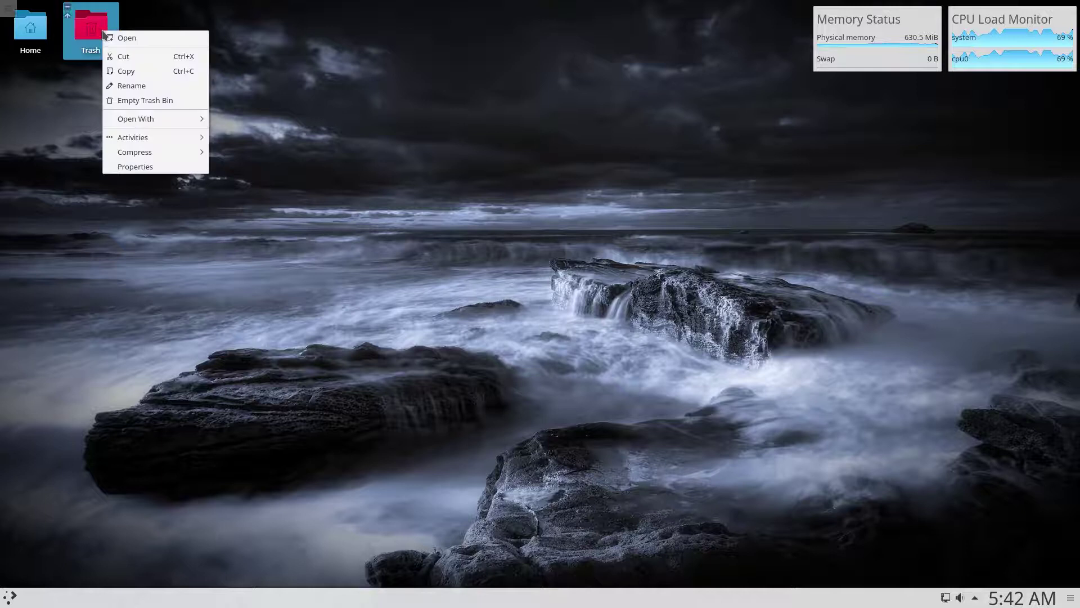
pyautogui.click(125, 100)
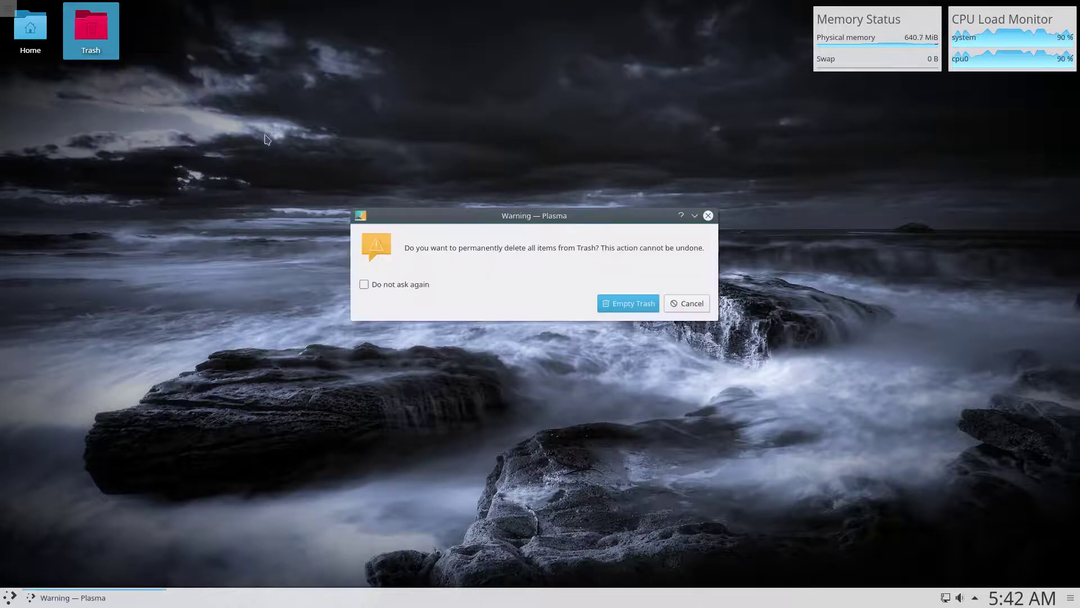
pyautogui.click(622, 302)
# Look at the desktop's widget list and its context options, including Add Panel, and dismiss both.
pyautogui.rightClick(524, 255)
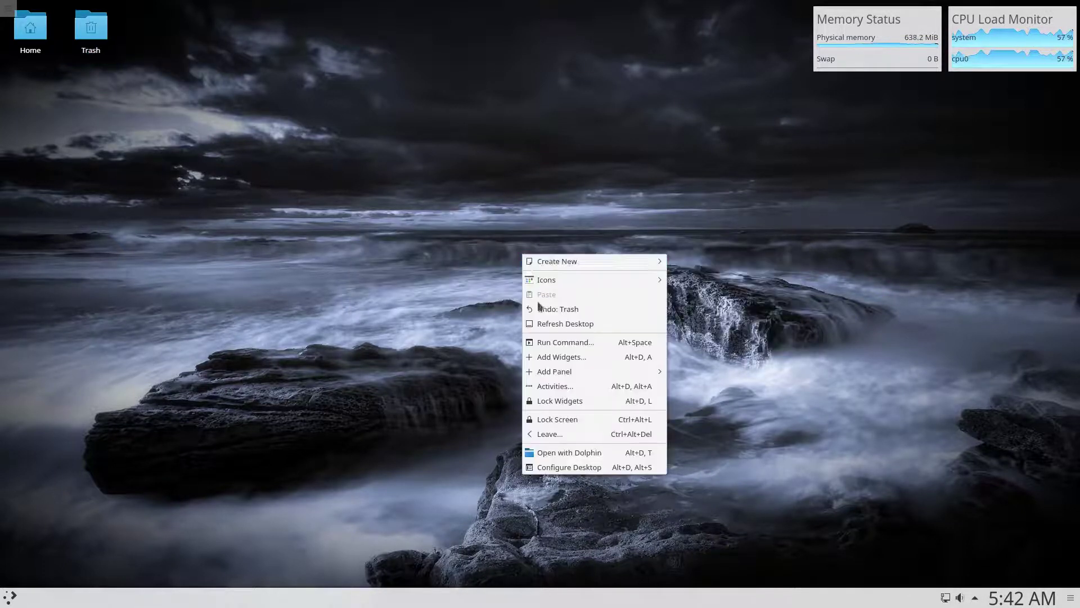
pyautogui.click(544, 358)
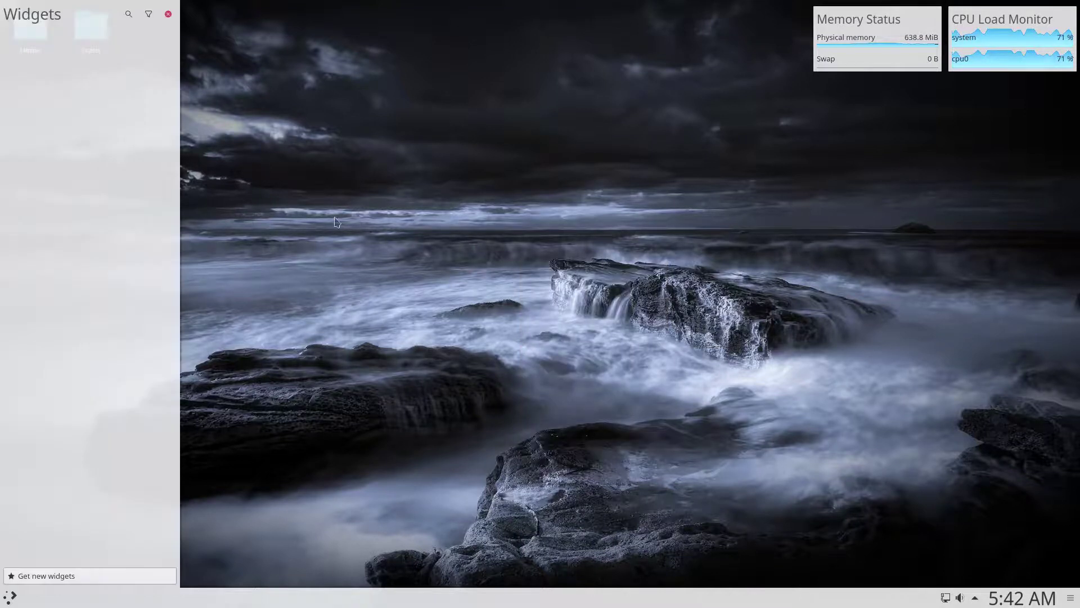
pyautogui.click(168, 14)
pyautogui.rightClick(430, 238)
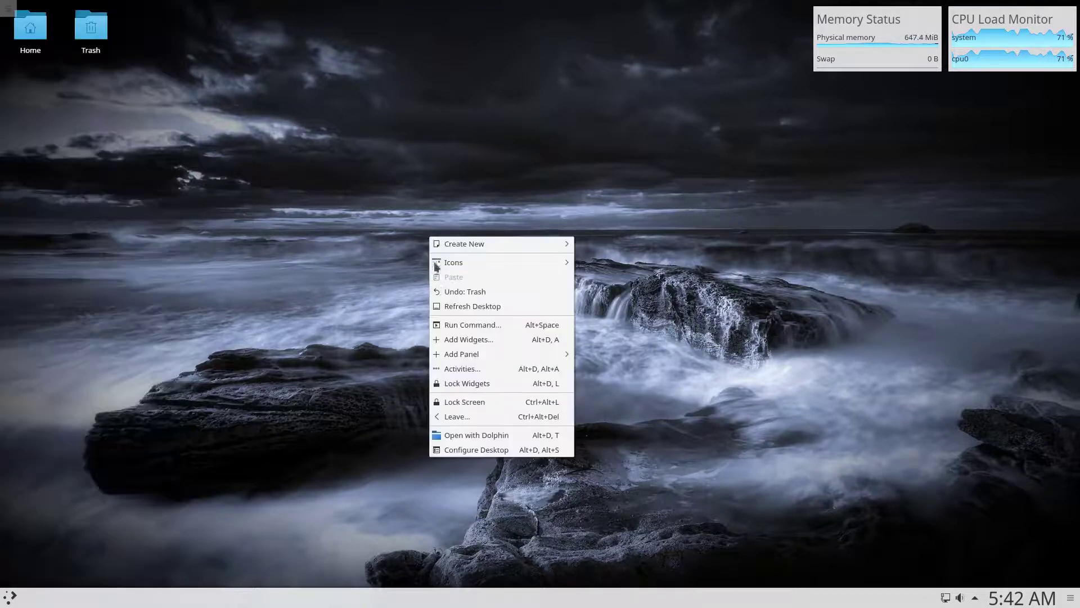
pyautogui.moveTo(462, 356)
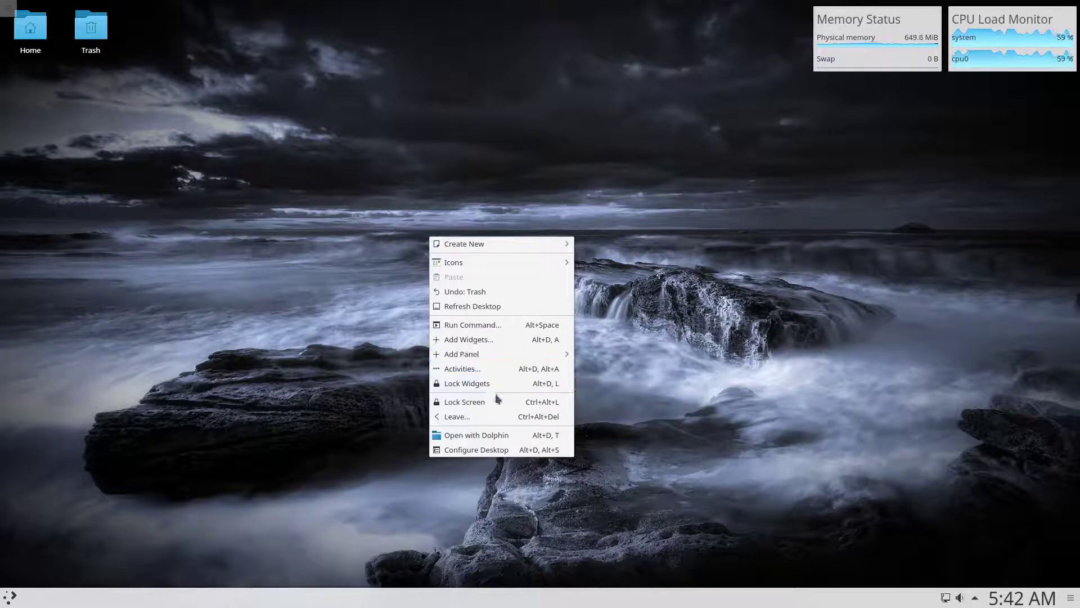
pyautogui.click(692, 412)
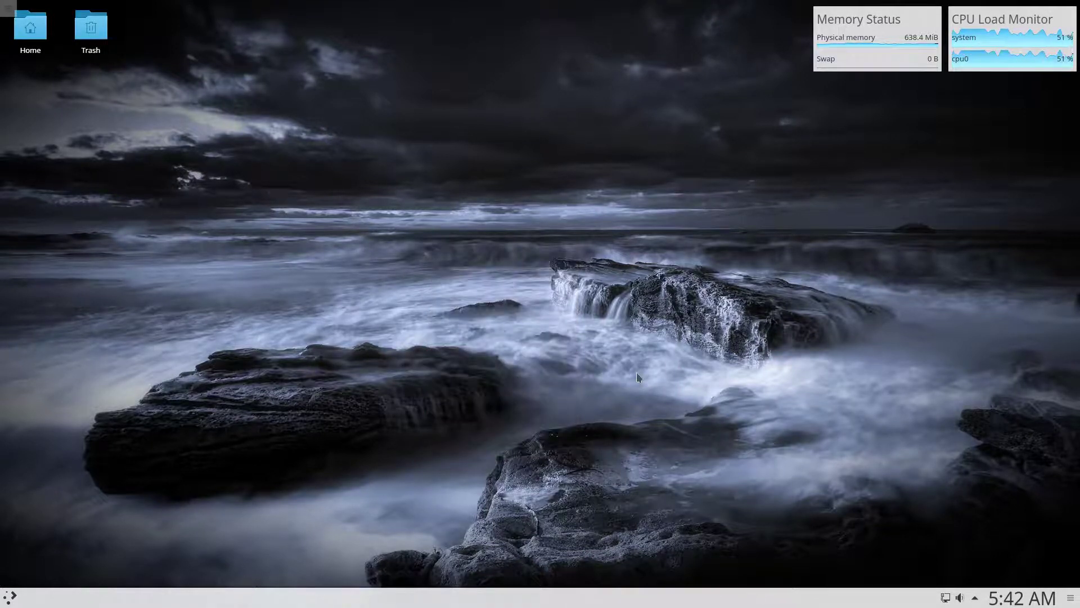
# Start editing the desktop panel and review its alignment and visibility settings.
pyautogui.click(1069, 597)
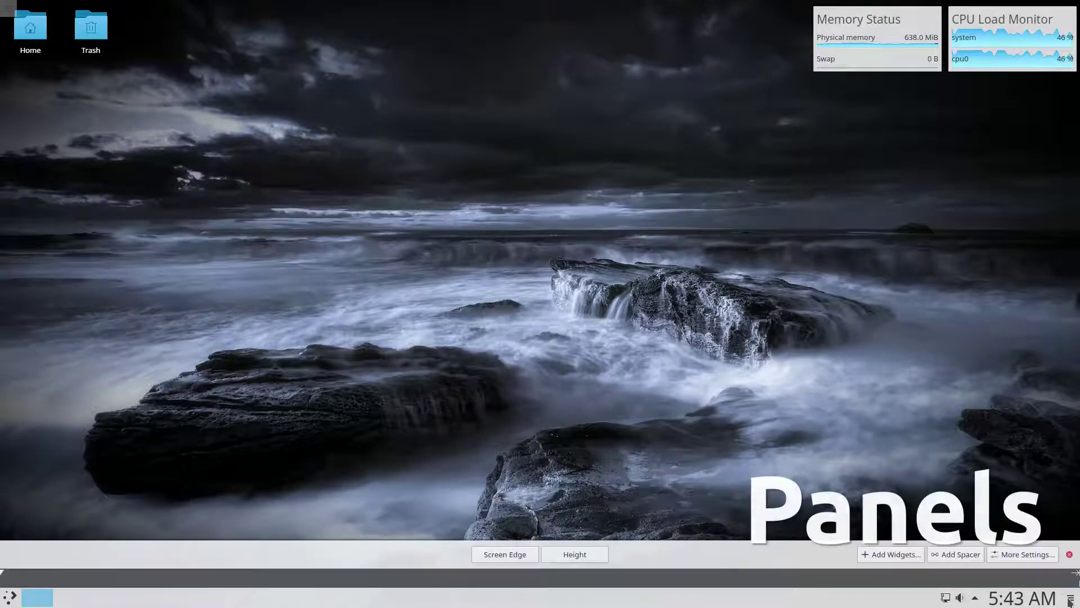
pyautogui.click(1026, 555)
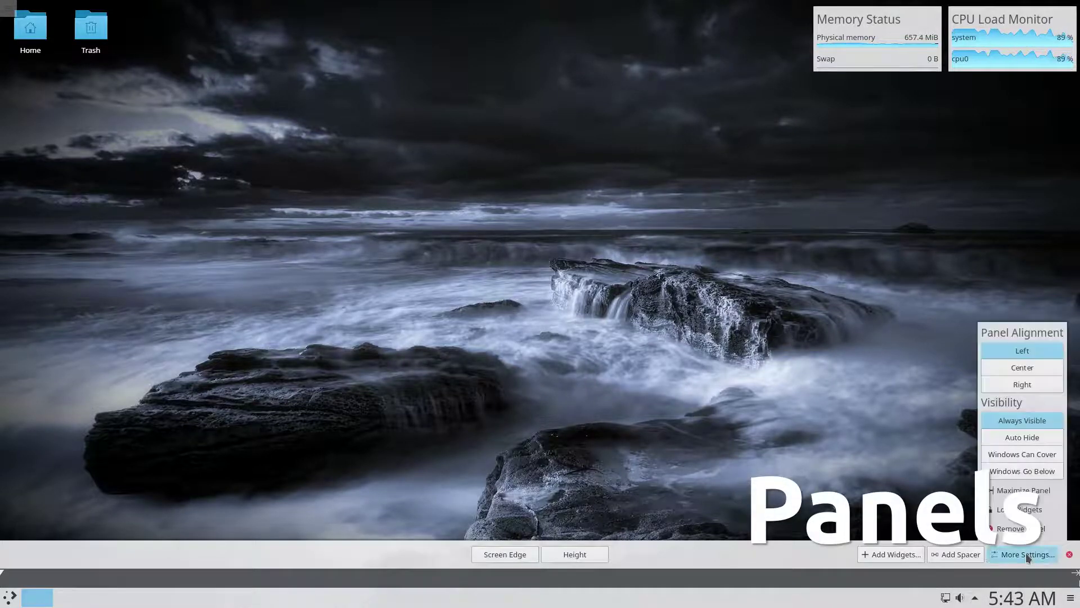
pyautogui.click(1025, 554)
# Add a spacer to the panel, move it near the panel's middle, remove it and leave panel editing.
pyautogui.click(965, 555)
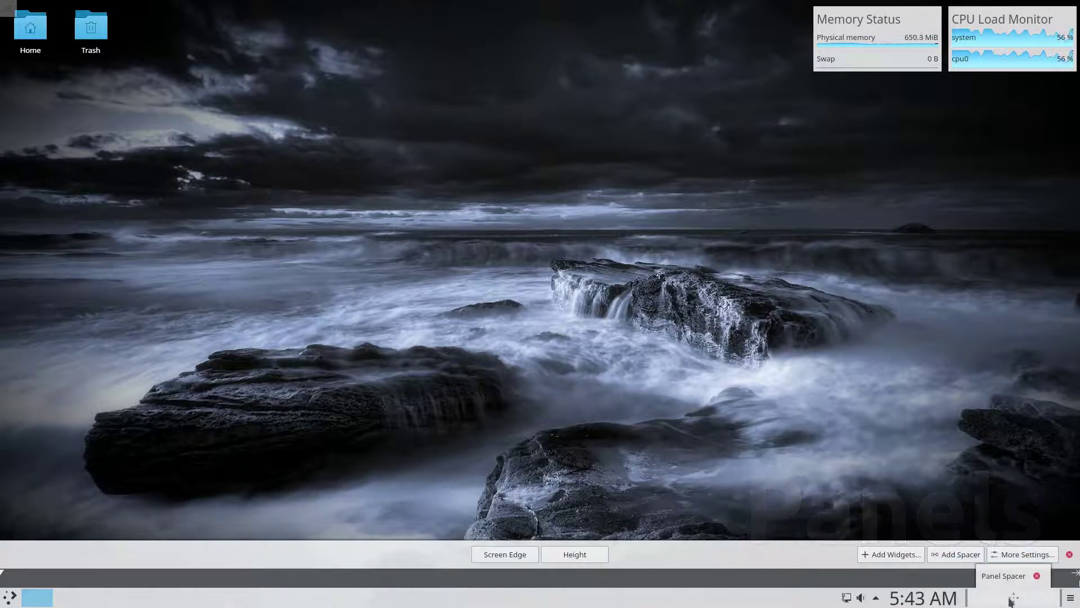
pyautogui.moveTo(1014, 597); pyautogui.dragTo(593, 593)
pyautogui.click(609, 576)
pyautogui.click(1059, 543)
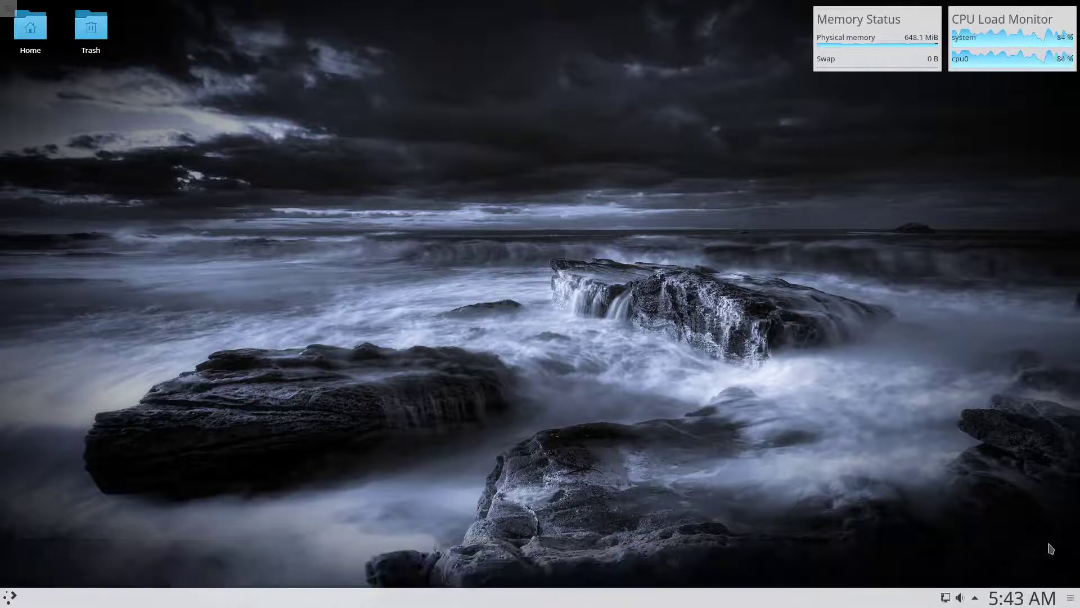
# View the widgets that can be added to the panel and close the list.
pyautogui.click(1075, 599)
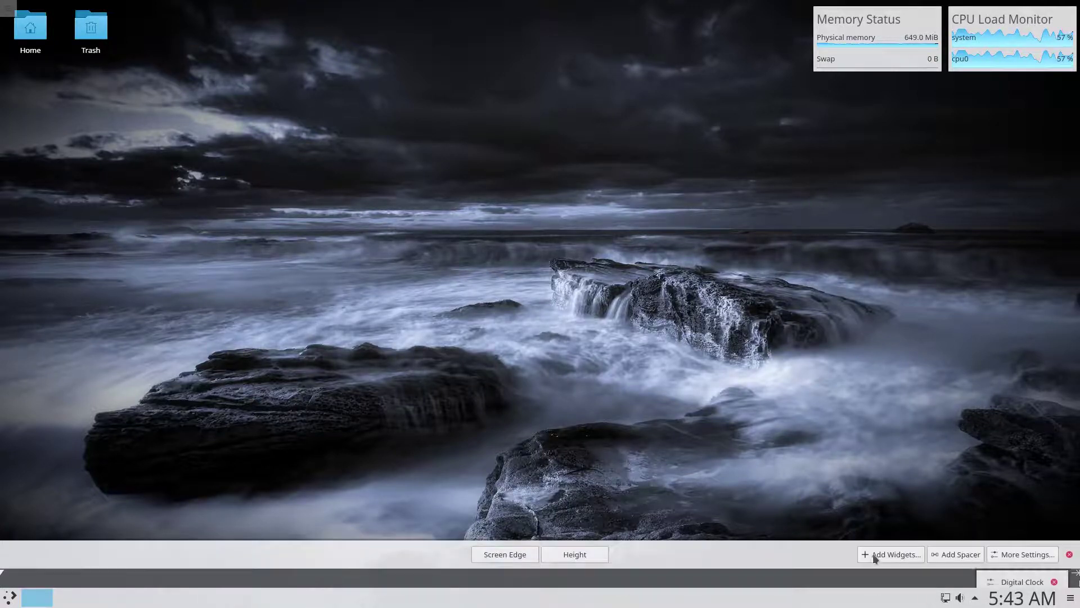
pyautogui.click(874, 552)
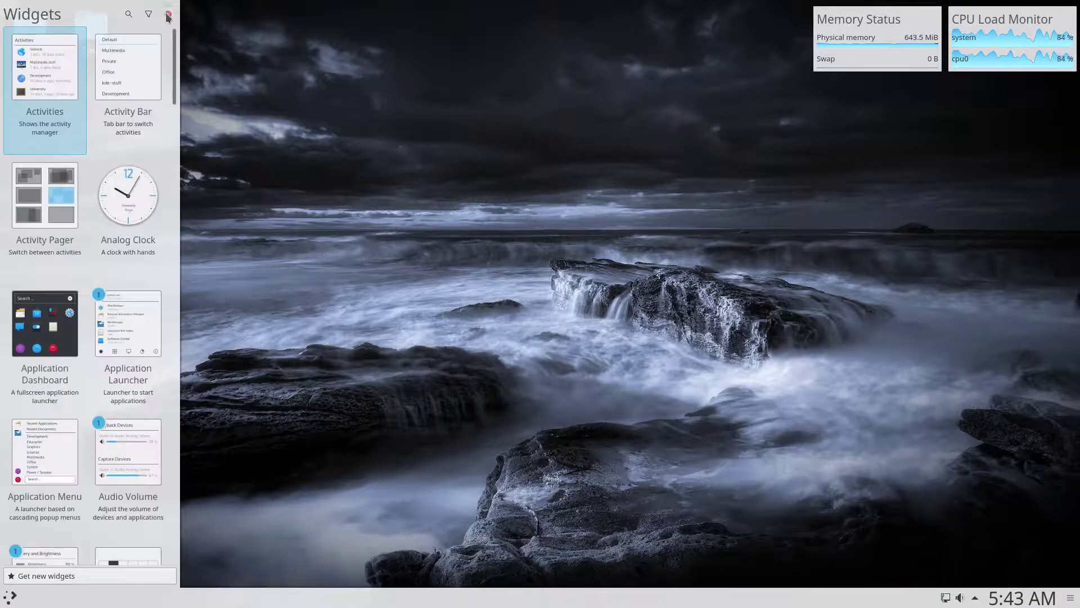
pyautogui.click(167, 16)
# Move the panel to the upper screen edge, the right edge and back to the lower edge, and leave panel editing.
pyautogui.click(1071, 600)
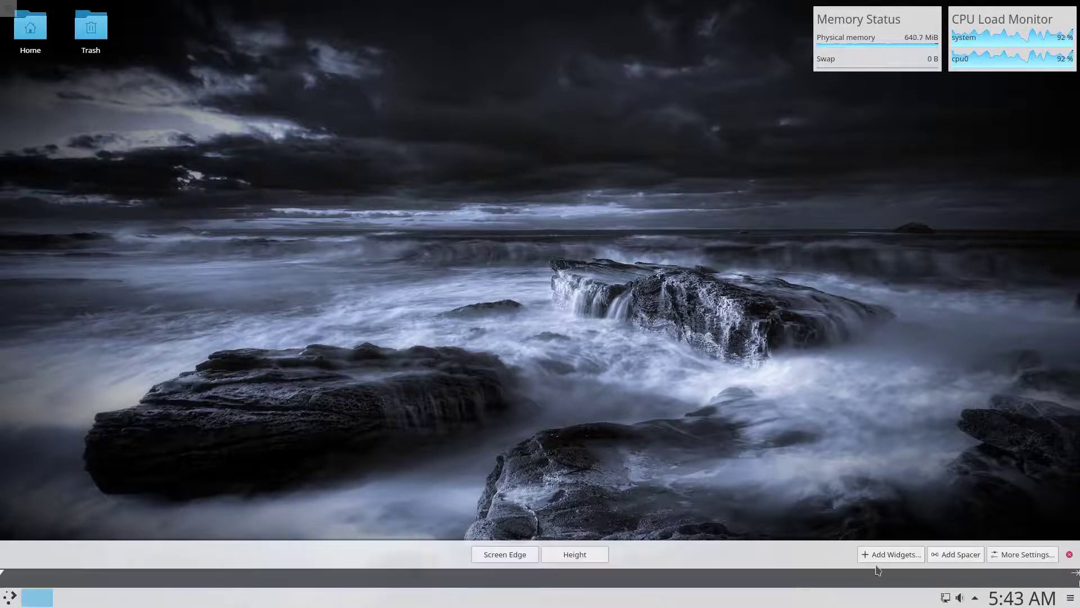
pyautogui.moveTo(570, 552); pyautogui.dragTo(601, 5)
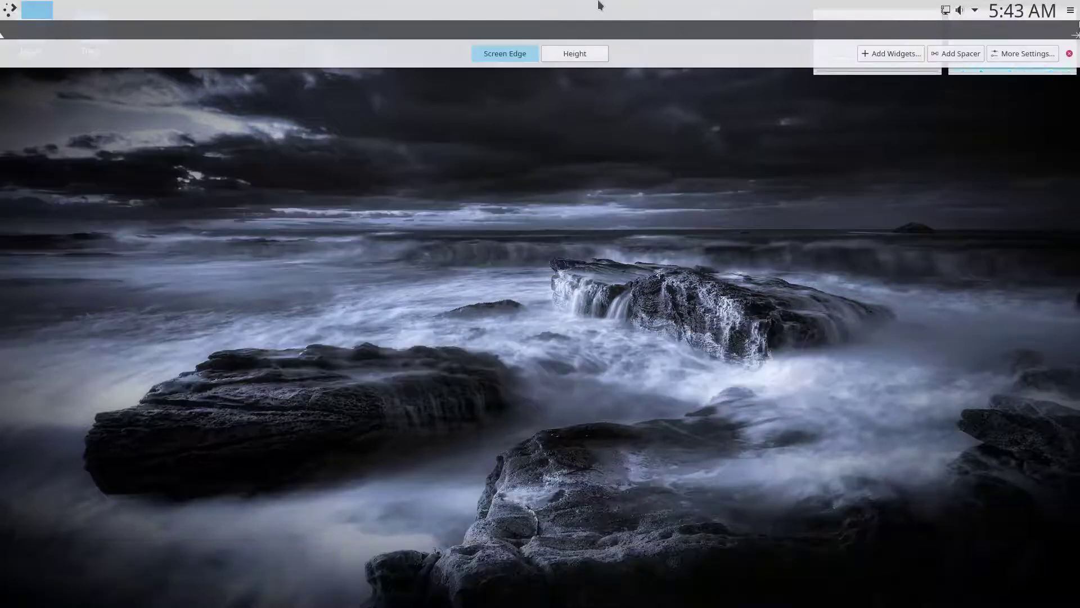
pyautogui.moveTo(522, 56); pyautogui.dragTo(1079, 261)
pyautogui.moveTo(1008, 297); pyautogui.dragTo(506, 596)
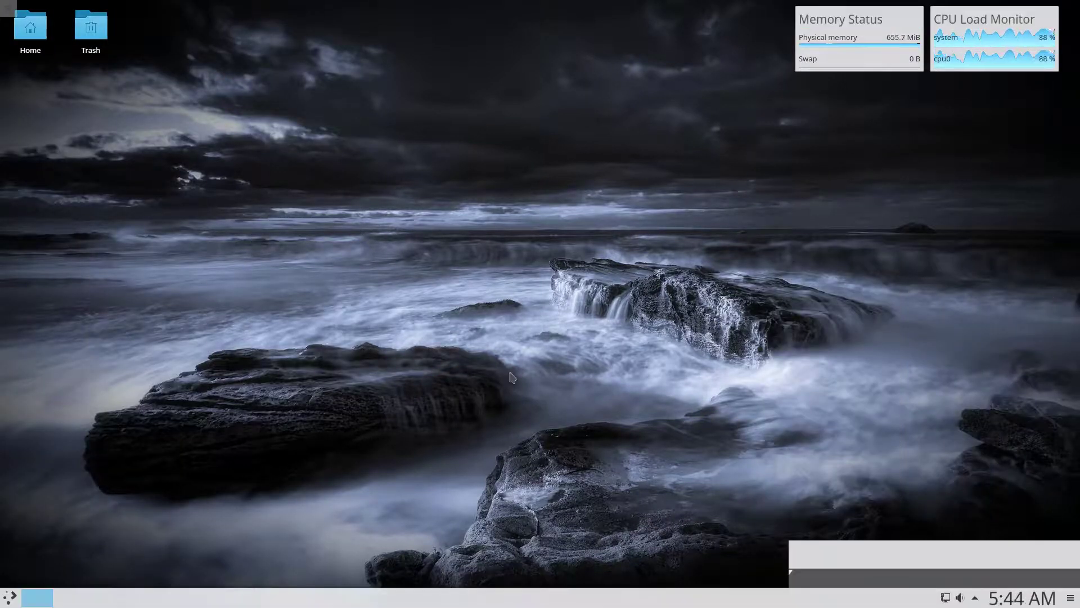
pyautogui.moveTo(1026, 601)
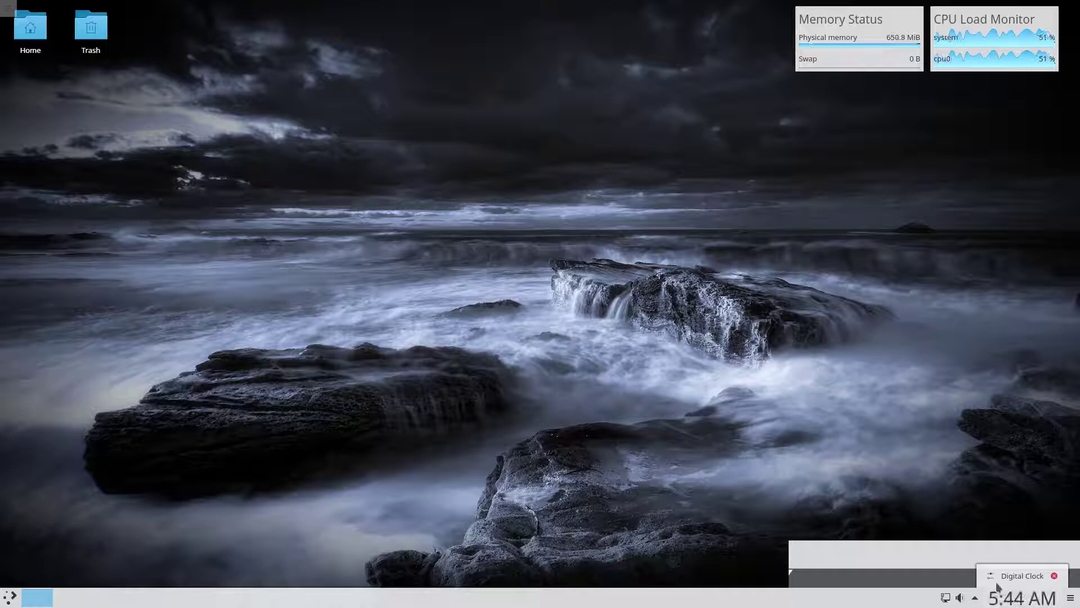
pyautogui.click(1020, 602)
pyautogui.click(1019, 603)
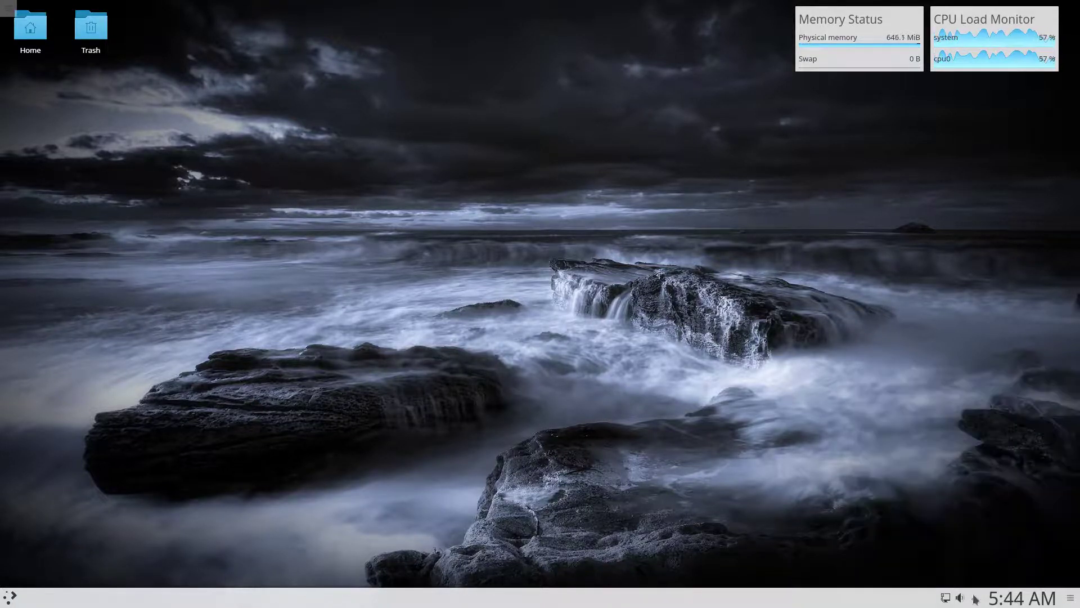
# Look through the Status & Notifications entries: Notifications, Battery and Brightness, Updates, Printers, KDE Connect, Device Notifier and Clipboard.
pyautogui.click(976, 600)
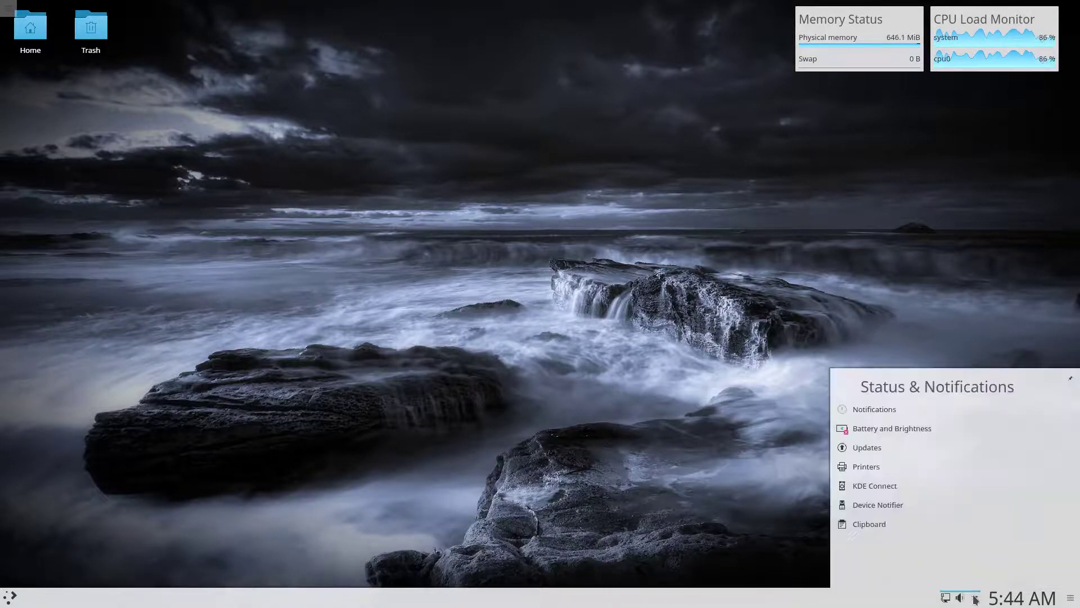
pyautogui.click(870, 409)
pyautogui.click(844, 433)
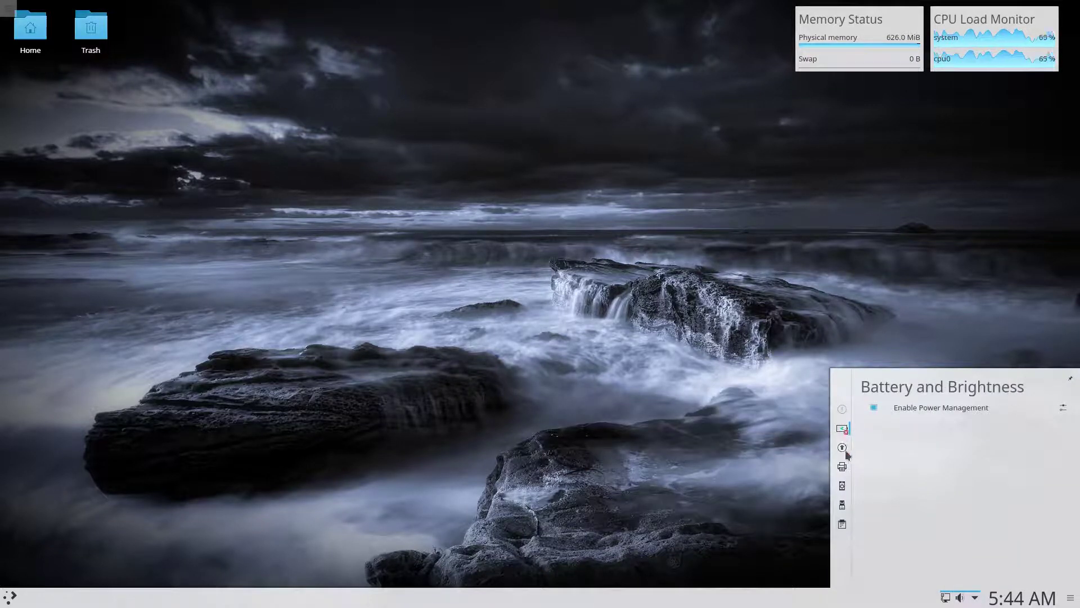
pyautogui.click(845, 450)
pyautogui.click(842, 466)
pyautogui.click(843, 486)
pyautogui.click(843, 507)
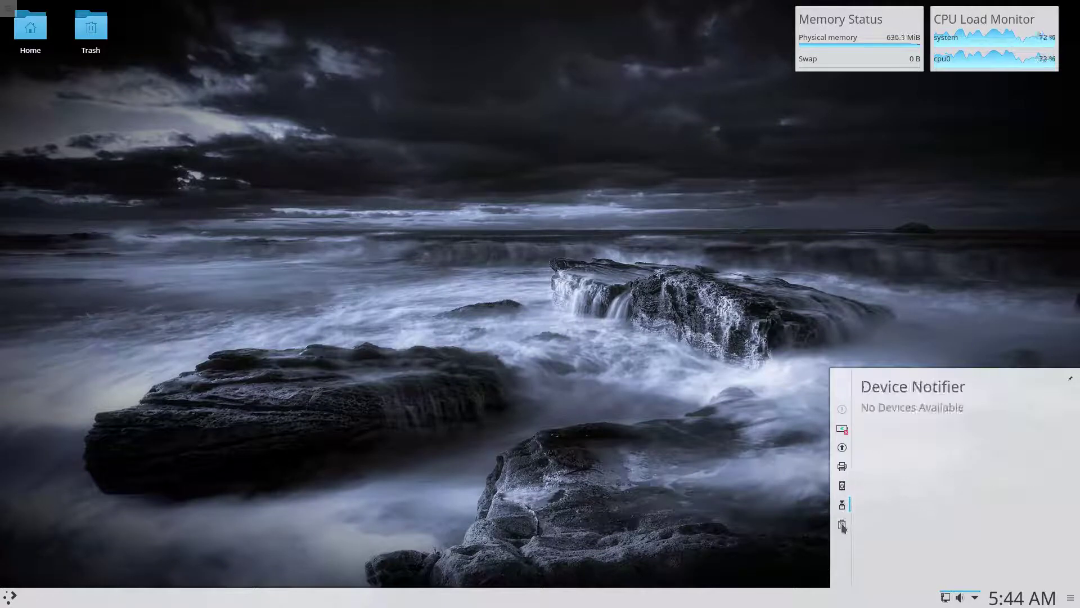
pyautogui.click(842, 523)
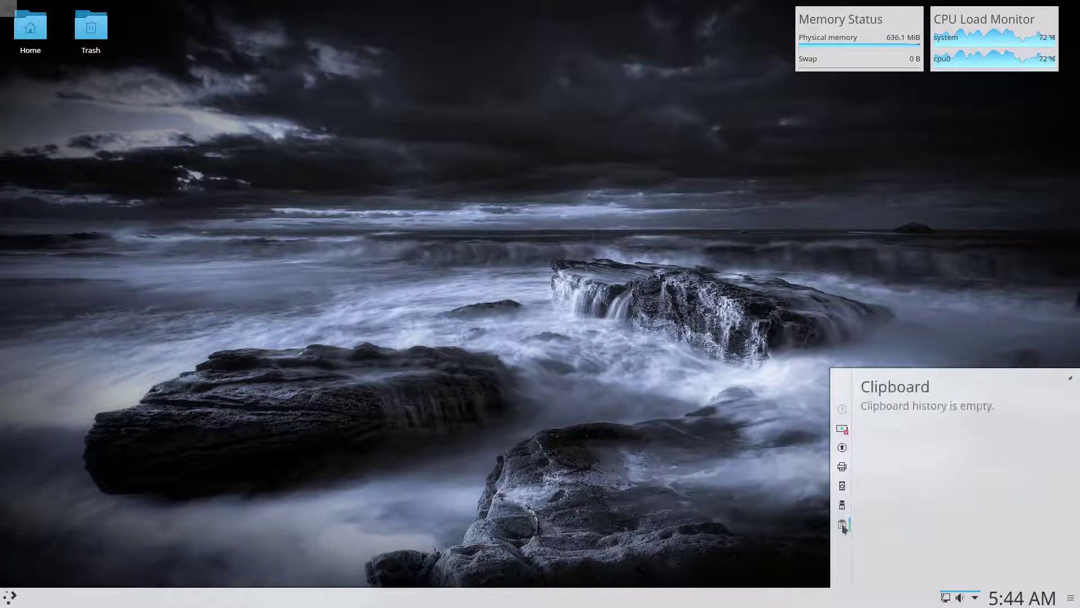
# View the audio volume for applications and the network connection settings, and close the connections window.
pyautogui.click(961, 599)
pyautogui.click(1001, 407)
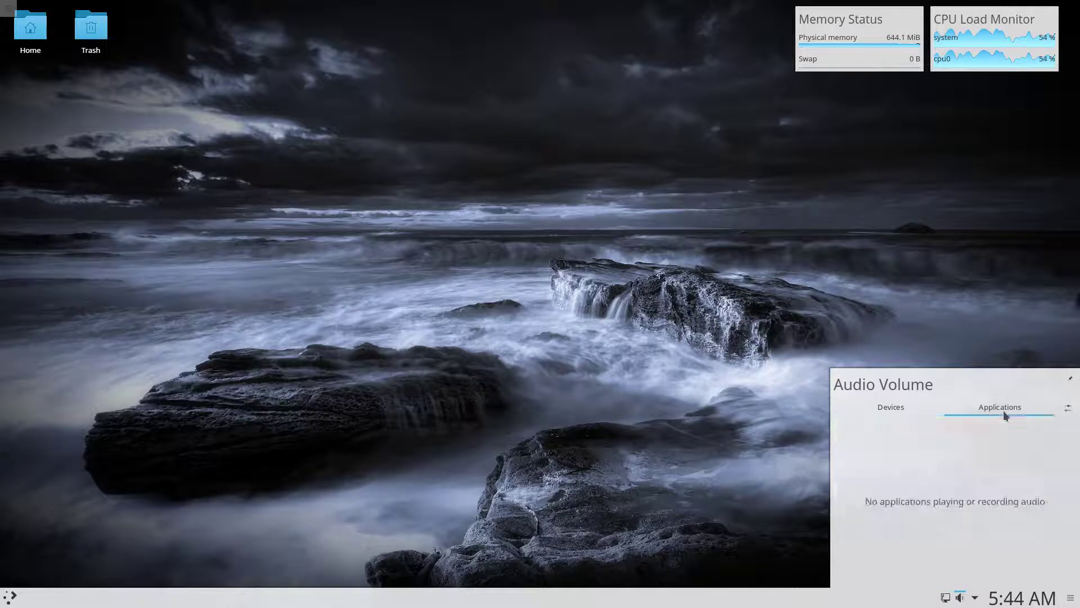
pyautogui.click(947, 598)
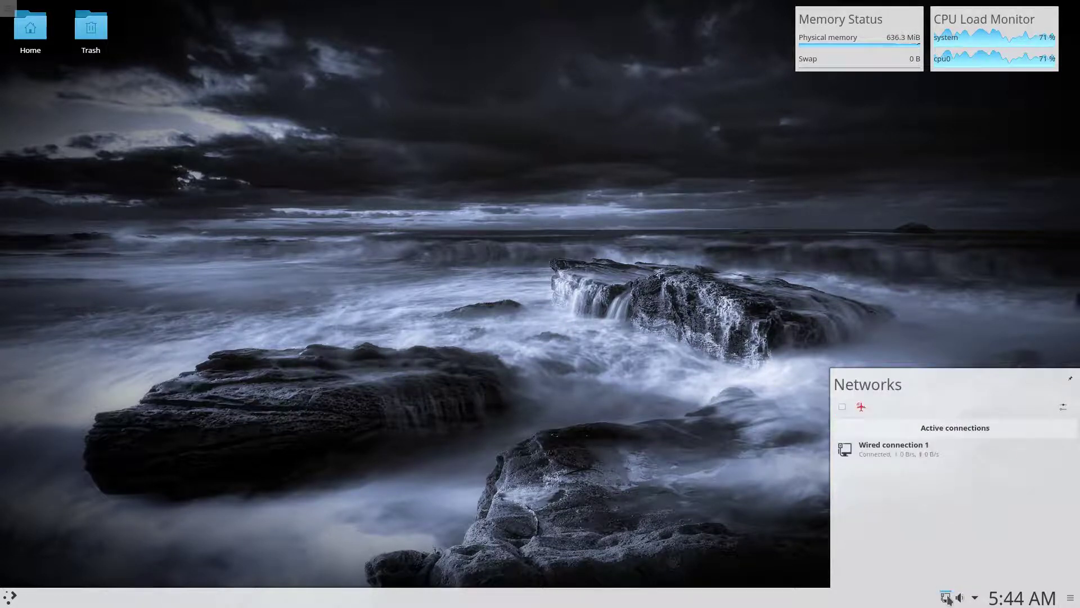
pyautogui.click(1065, 410)
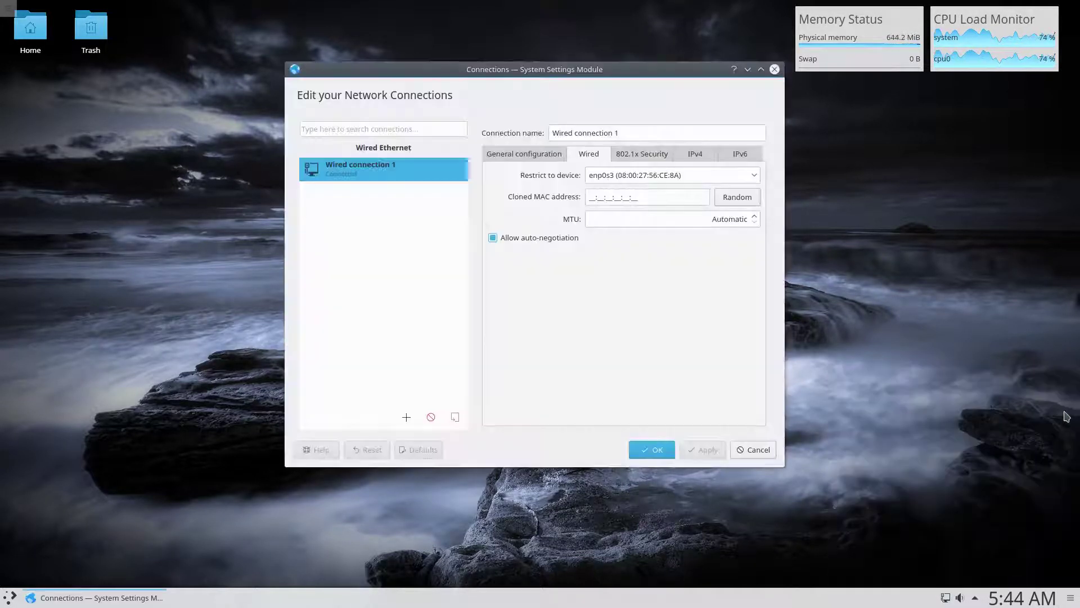
pyautogui.click(775, 69)
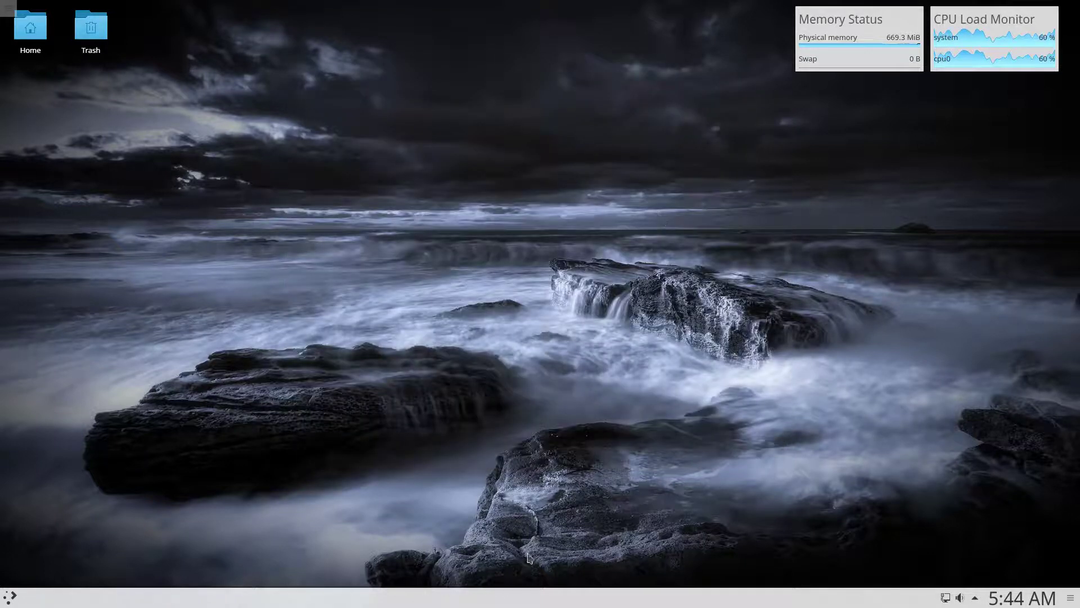
pyautogui.rightClick(518, 602)
pyautogui.moveTo(627, 581)
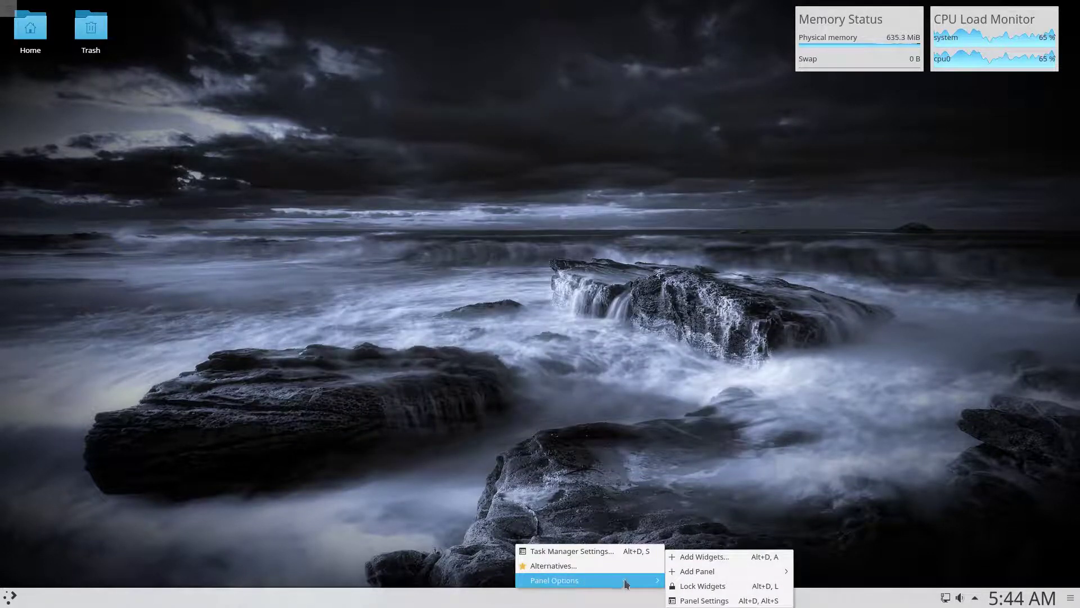
pyautogui.click(697, 600)
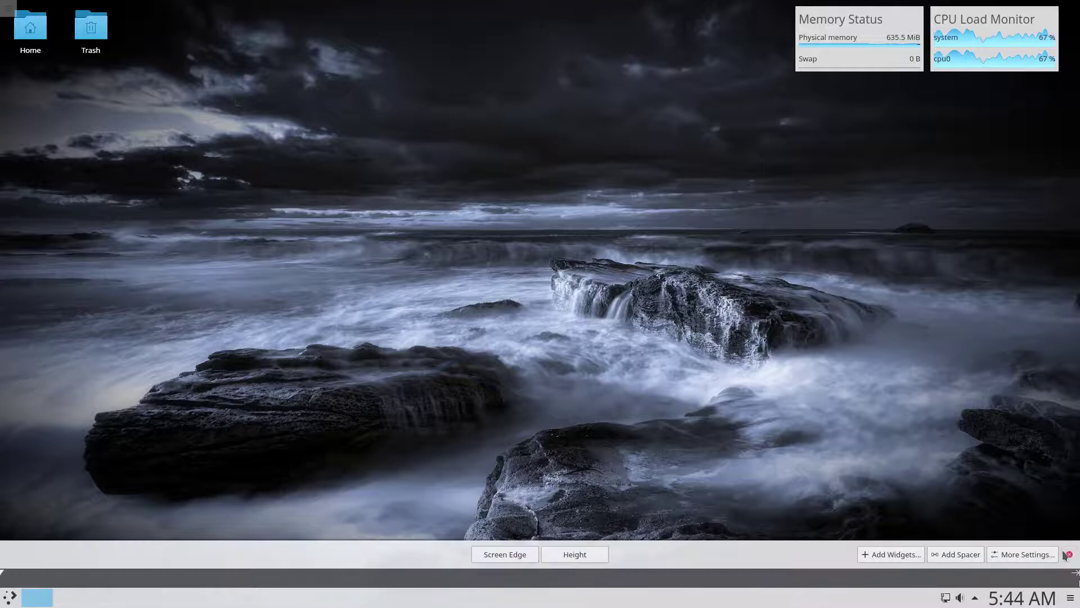
pyautogui.click(978, 572)
# Add a second panel to the desktop using the Default Panel type.
pyautogui.rightClick(771, 601)
pyautogui.moveTo(818, 585)
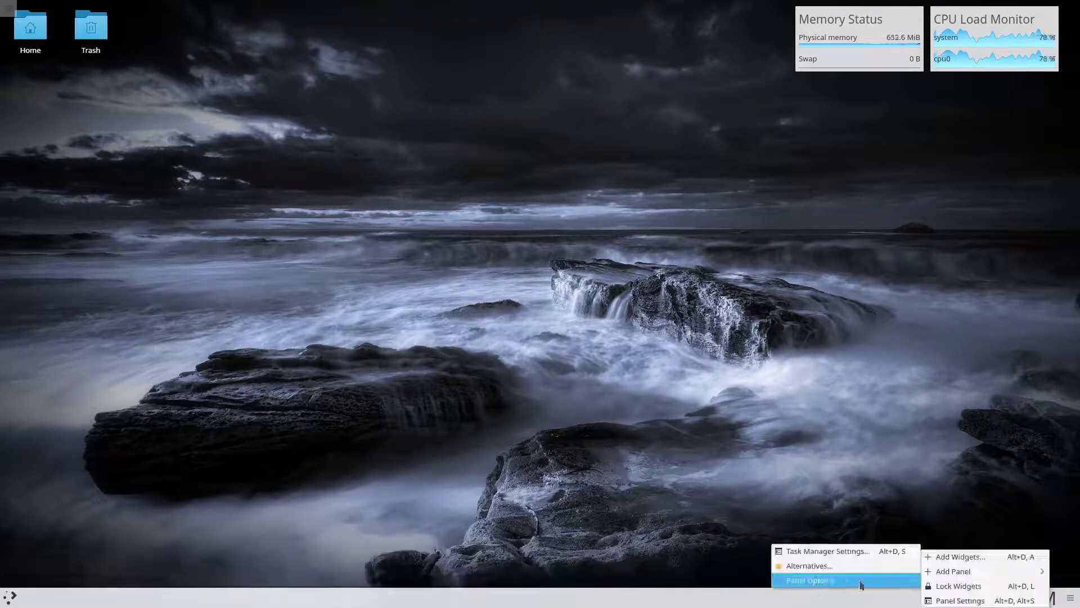
pyautogui.moveTo(947, 572)
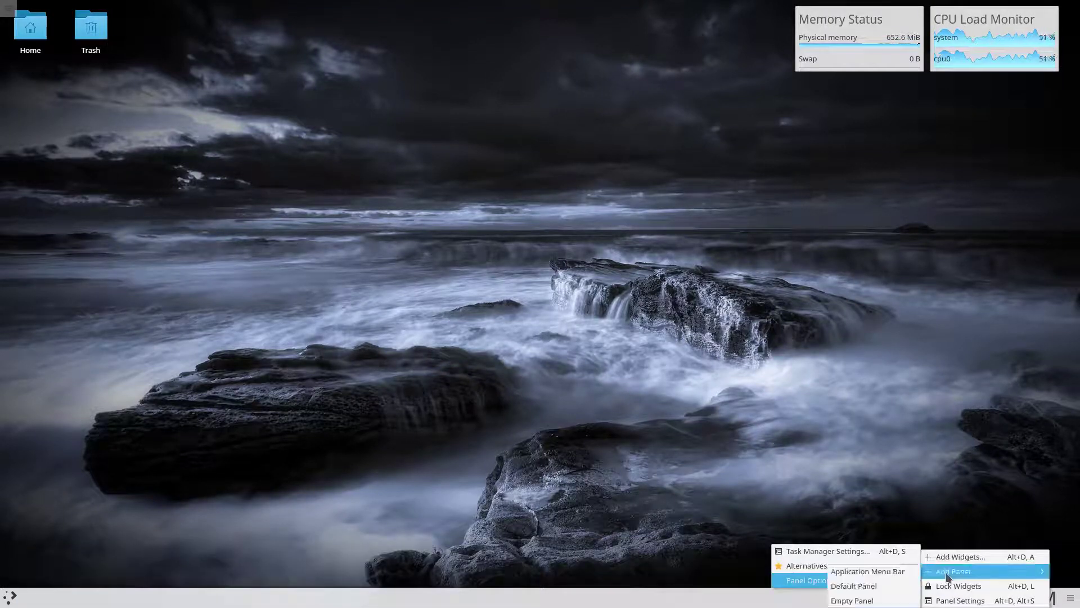
pyautogui.click(871, 591)
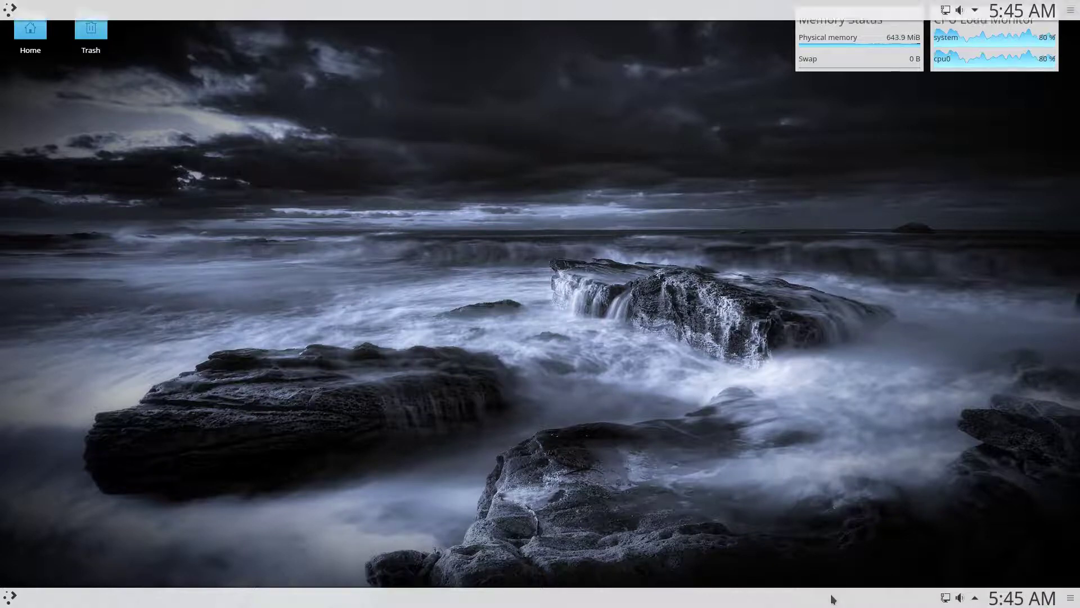
# View the general Task Manager settings of the lower panel and close them without changes.
pyautogui.rightClick(833, 599)
pyautogui.moveTo(872, 587)
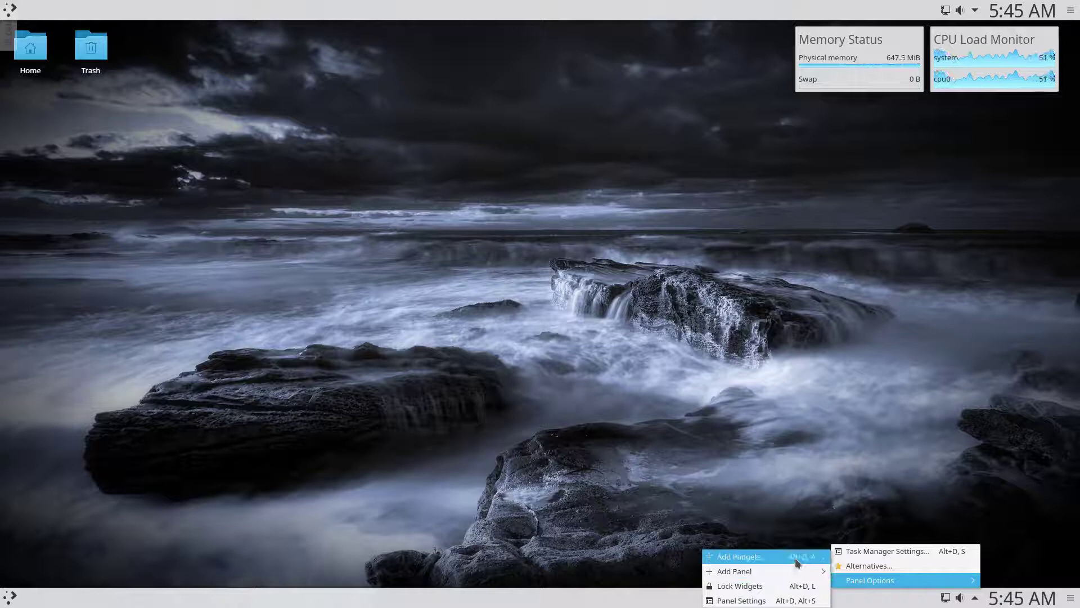
pyautogui.click(852, 552)
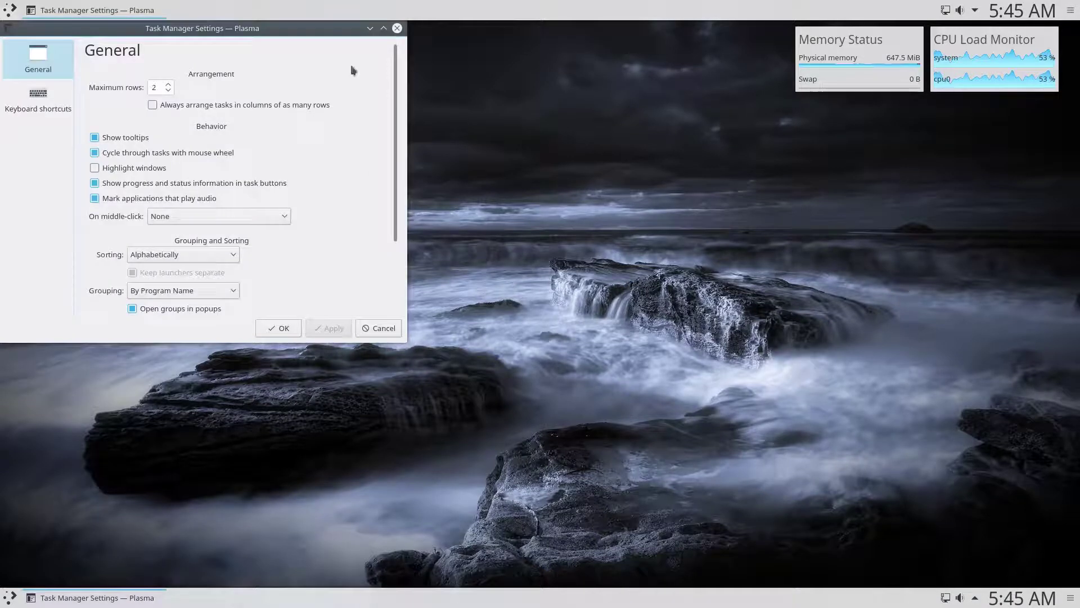
pyautogui.click(398, 28)
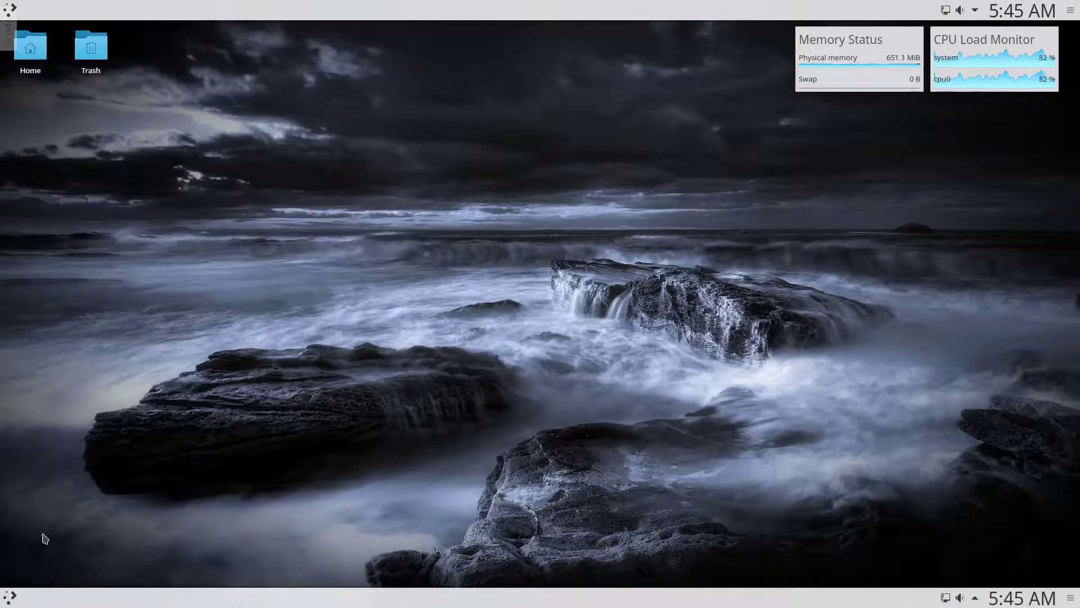
# Launch the Software Center, File Manager, System Settings and Web Browser from the lower panel's launcher favorites.
pyautogui.click(10, 597)
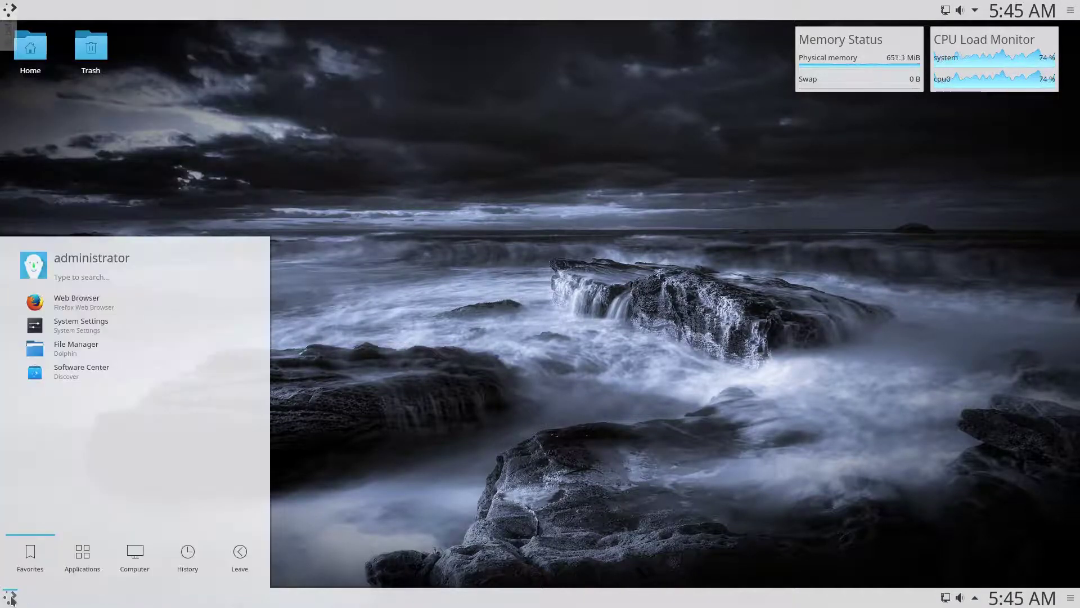
pyautogui.click(64, 375)
pyautogui.click(10, 597)
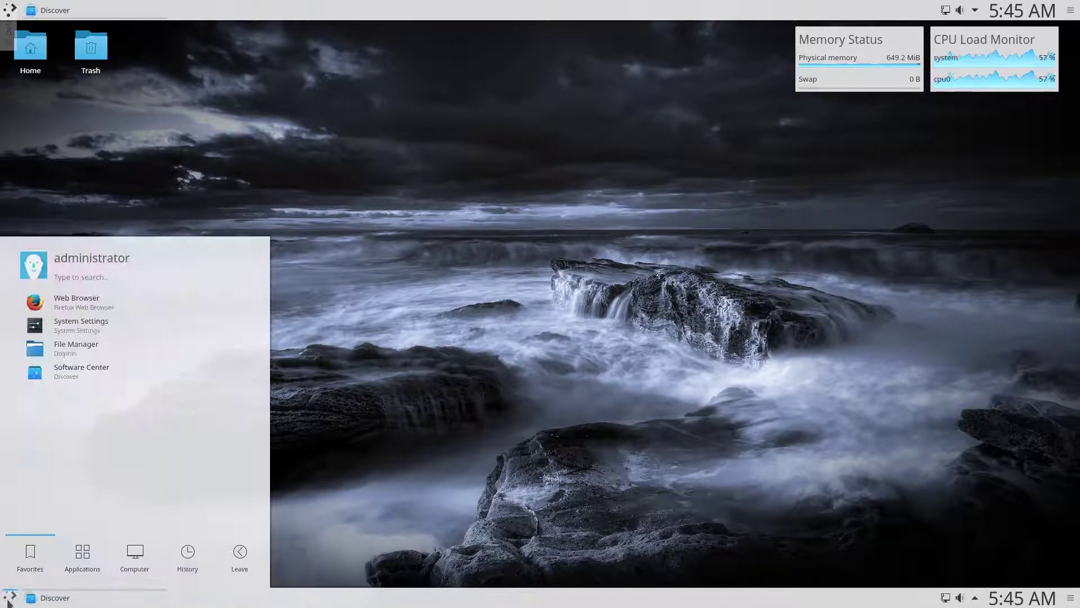
pyautogui.click(60, 355)
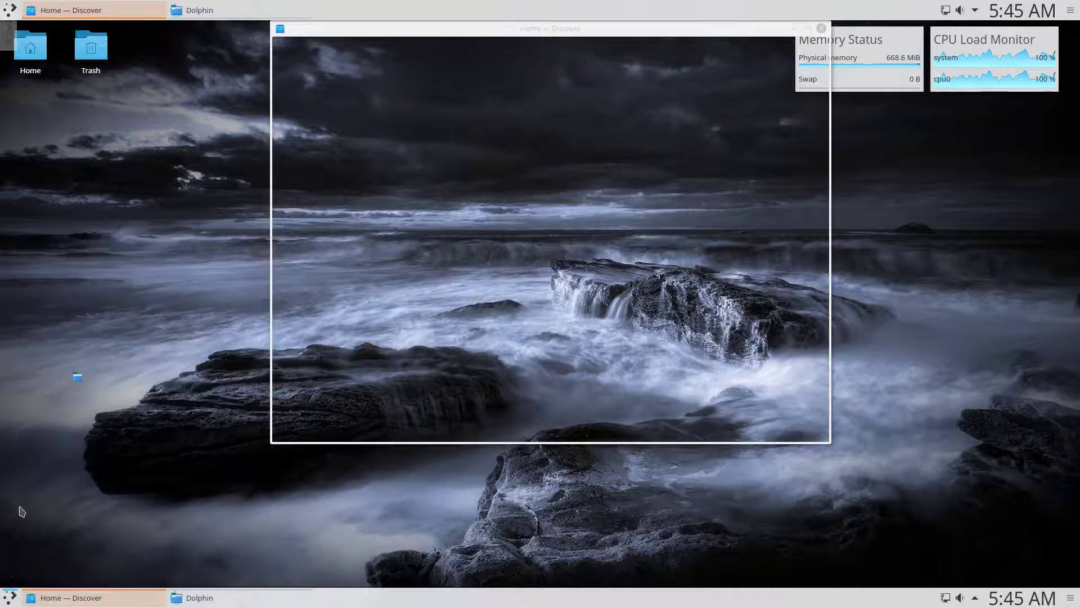
pyautogui.click(11, 598)
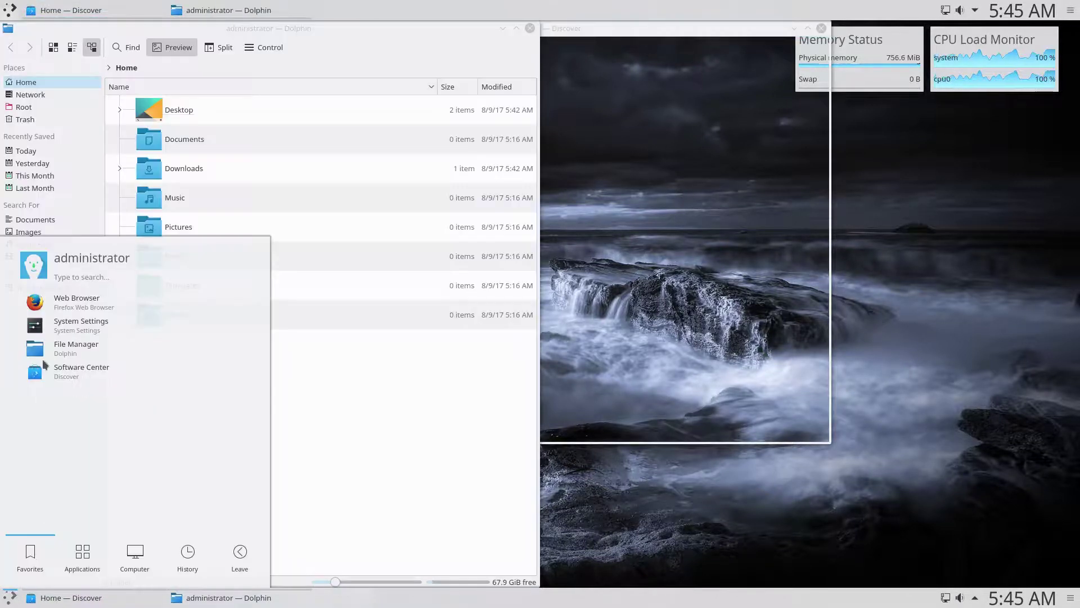
pyautogui.click(61, 326)
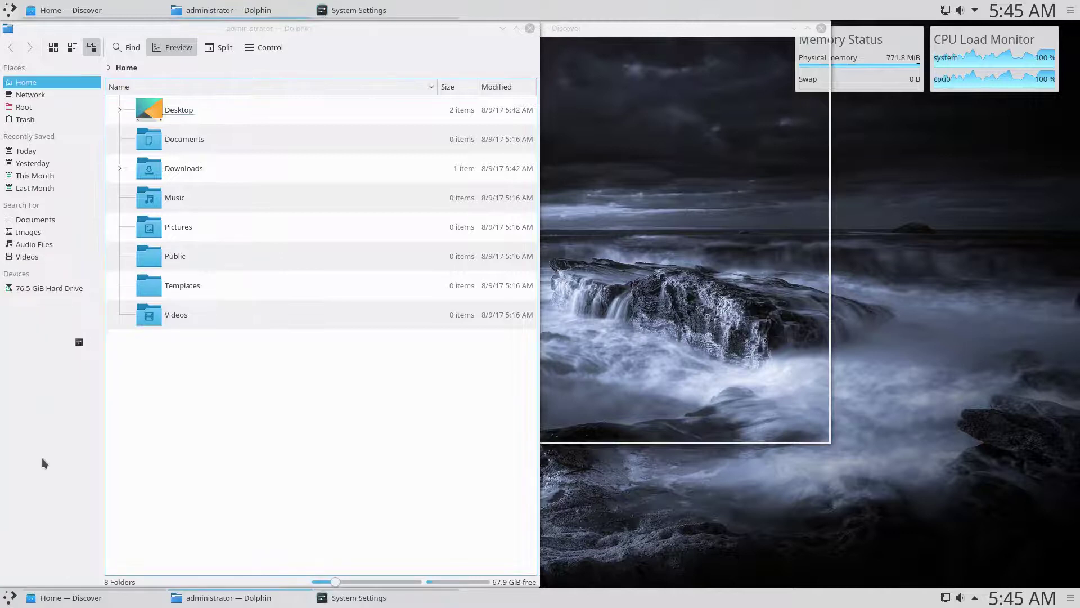
pyautogui.click(10, 601)
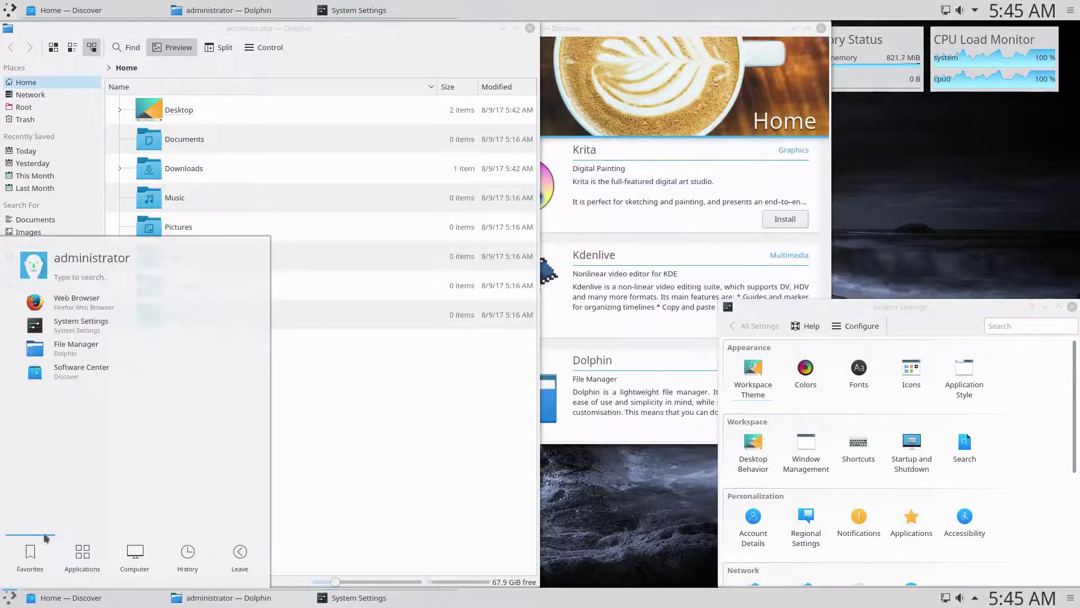
pyautogui.click(66, 308)
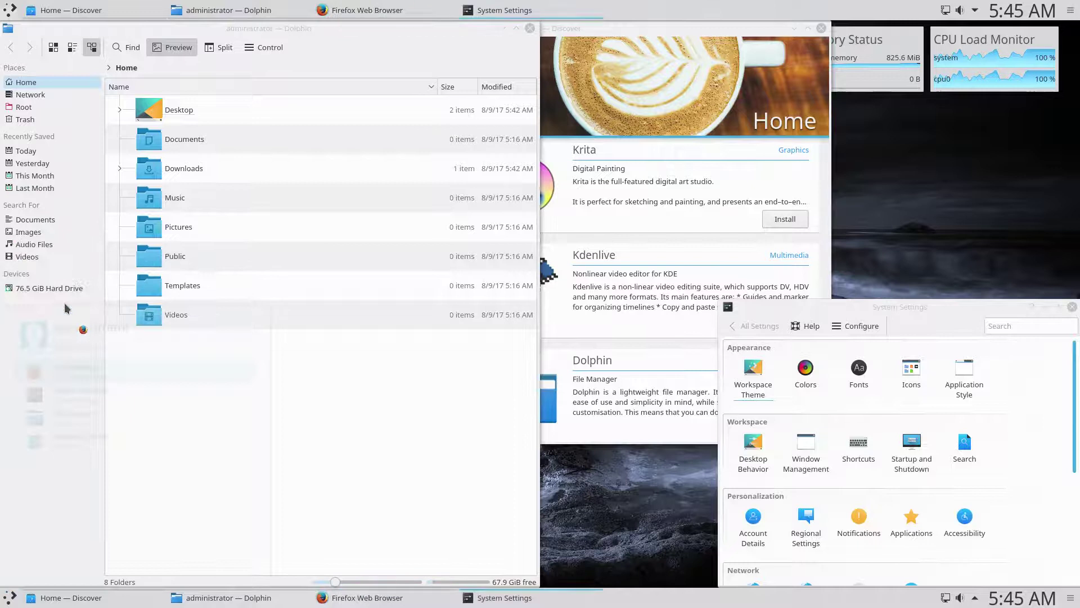
# Switch the upper panel's task manager to the Icons-only Task Manager alternative.
pyautogui.rightClick(729, 12)
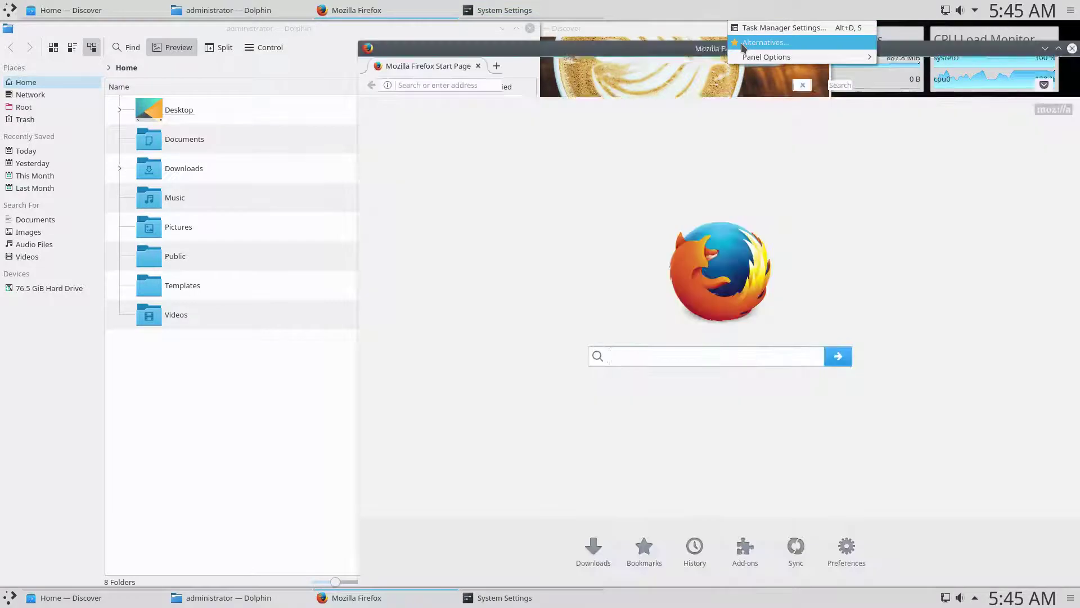
pyautogui.click(741, 43)
pyautogui.click(499, 75)
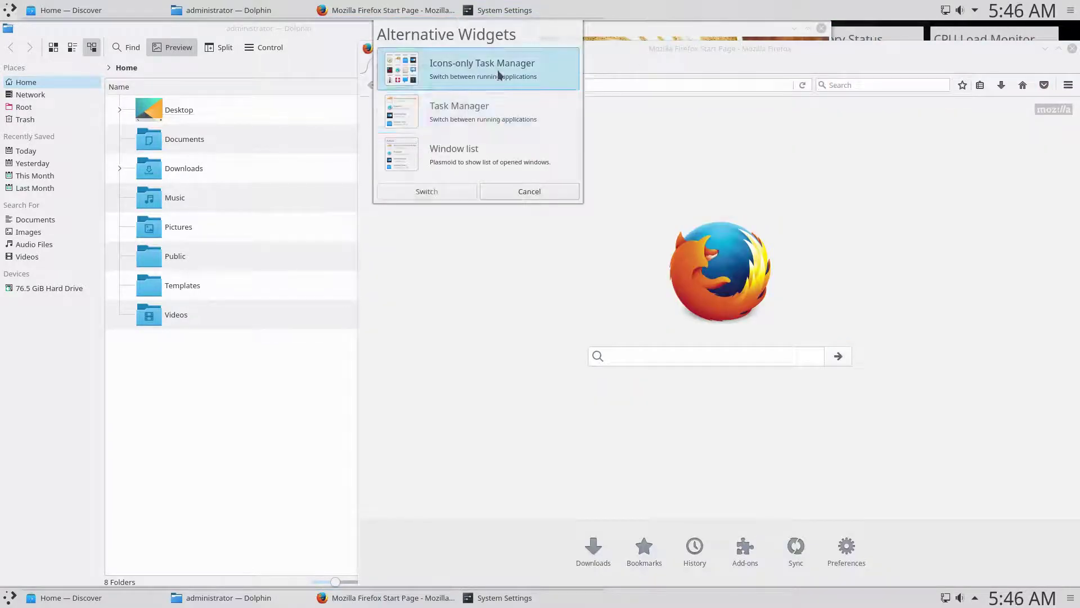
pyautogui.click(436, 193)
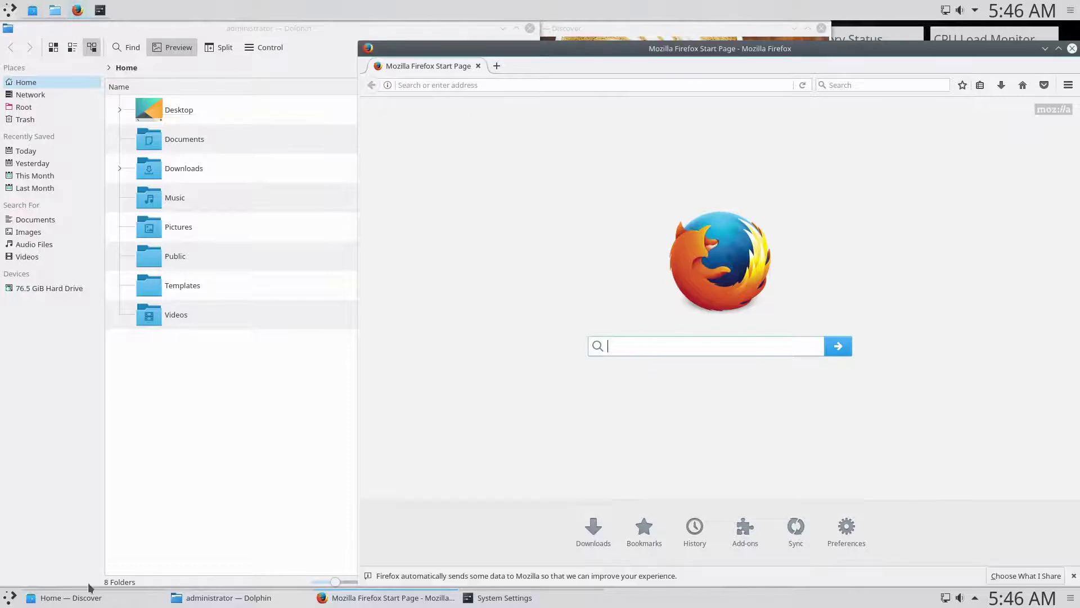
# Switch the upper panel's icons-only task manager back to the regular Task Manager alternative.
pyautogui.rightClick(220, 9)
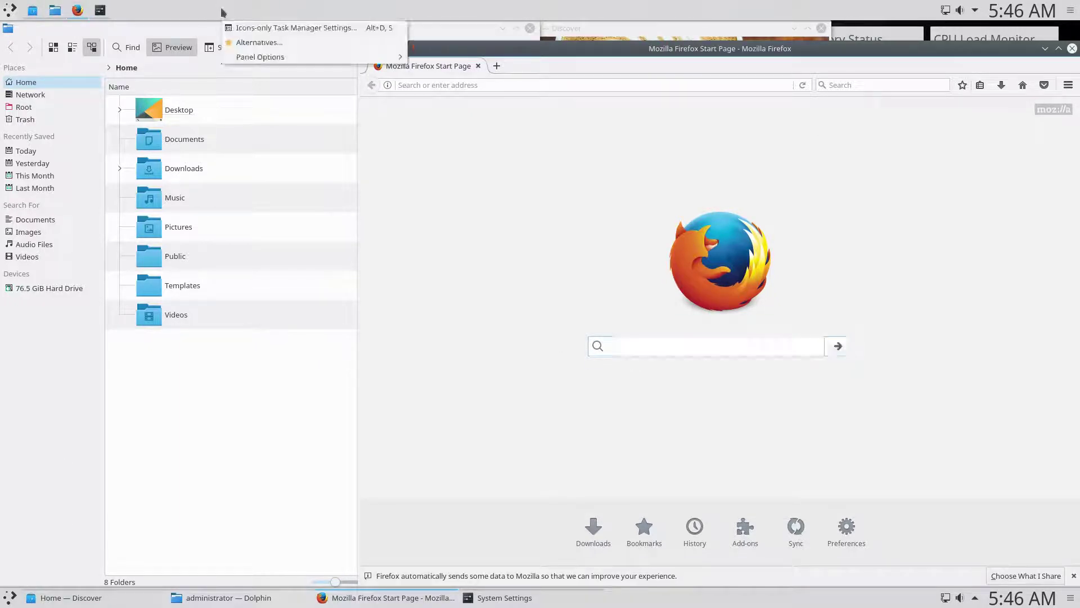
pyautogui.click(240, 44)
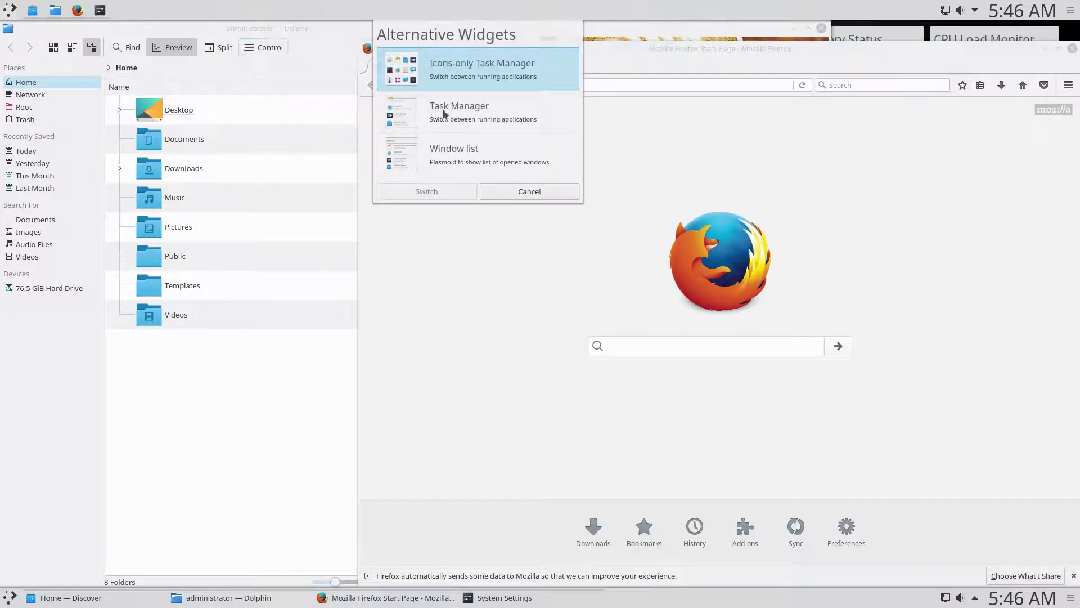
pyautogui.click(442, 112)
pyautogui.click(432, 191)
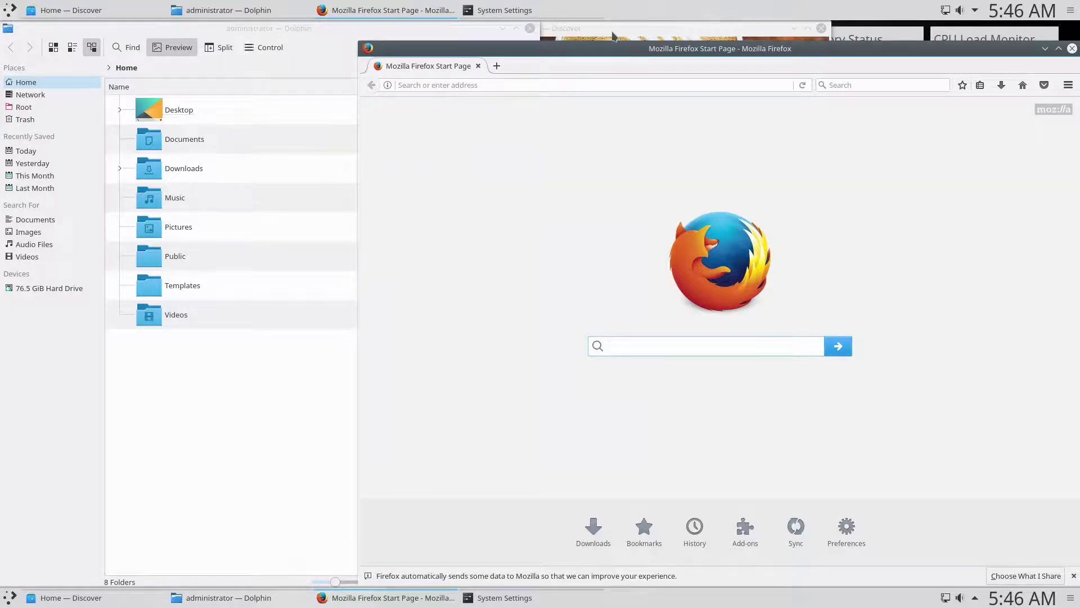
# Switch the upper panel's task manager to the compact window list alternative and briefly check its list.
pyautogui.rightClick(671, 14)
pyautogui.click(684, 41)
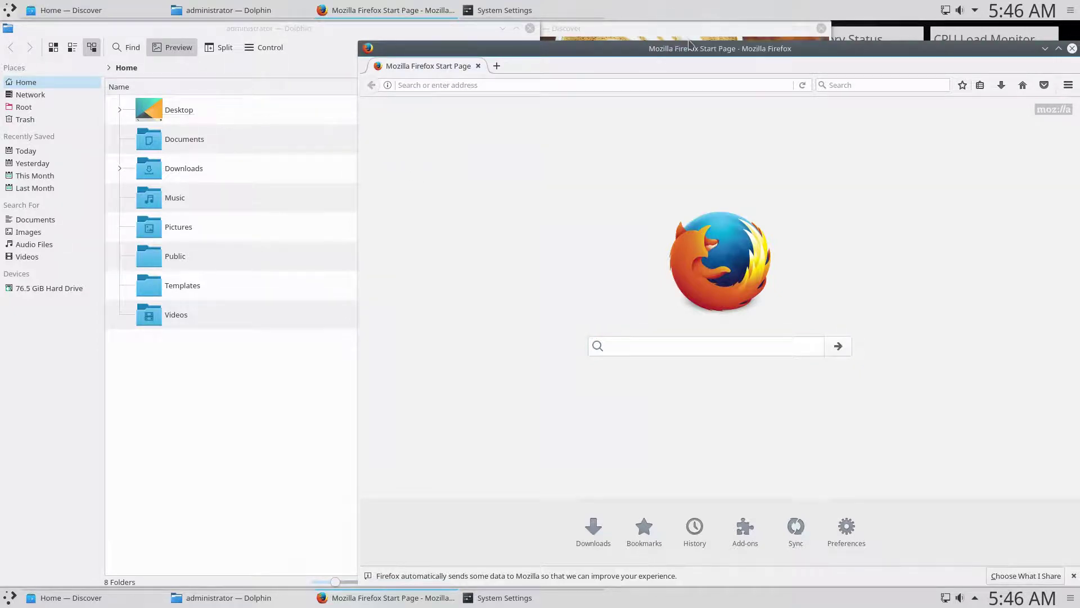
pyautogui.click(481, 157)
pyautogui.click(443, 191)
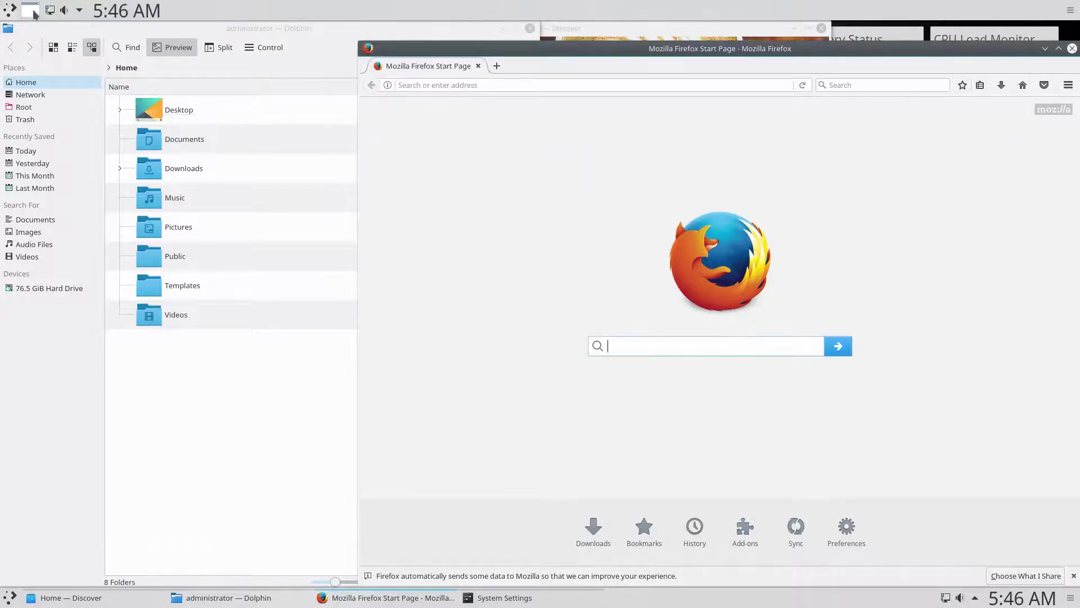
pyautogui.click(33, 11)
pyautogui.click(25, 8)
# Switch the upper panel's application launcher to the Application Menu alternative.
pyautogui.rightClick(14, 16)
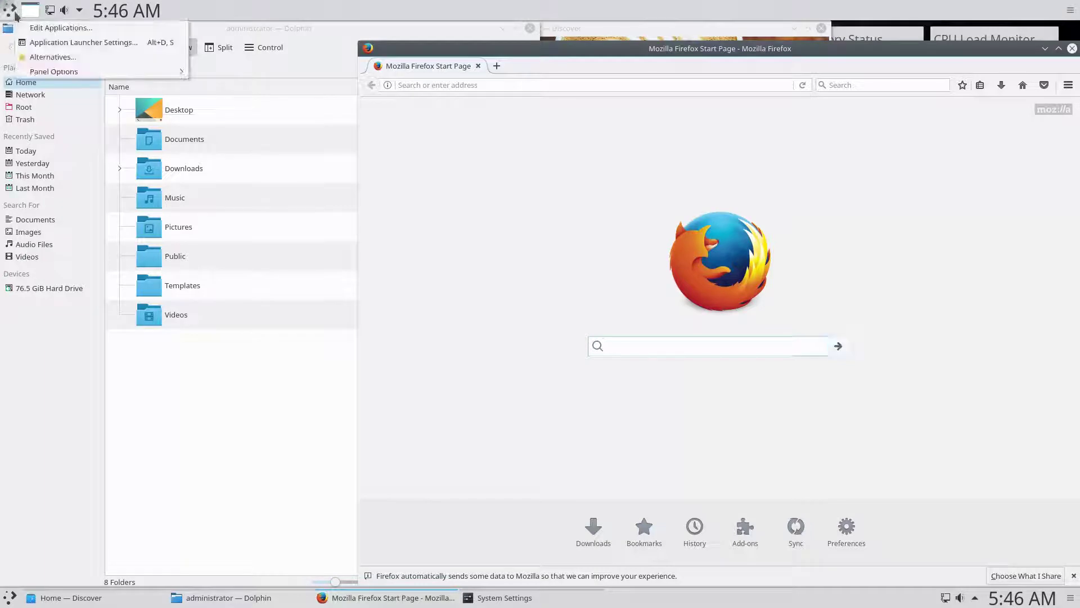
pyautogui.click(38, 59)
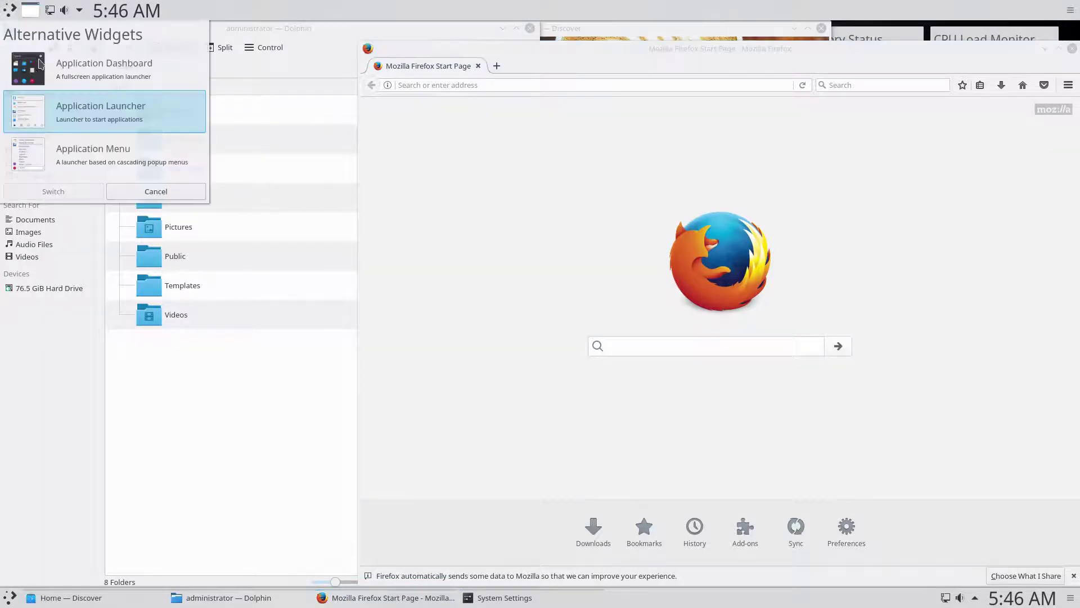
pyautogui.click(49, 149)
pyautogui.click(52, 191)
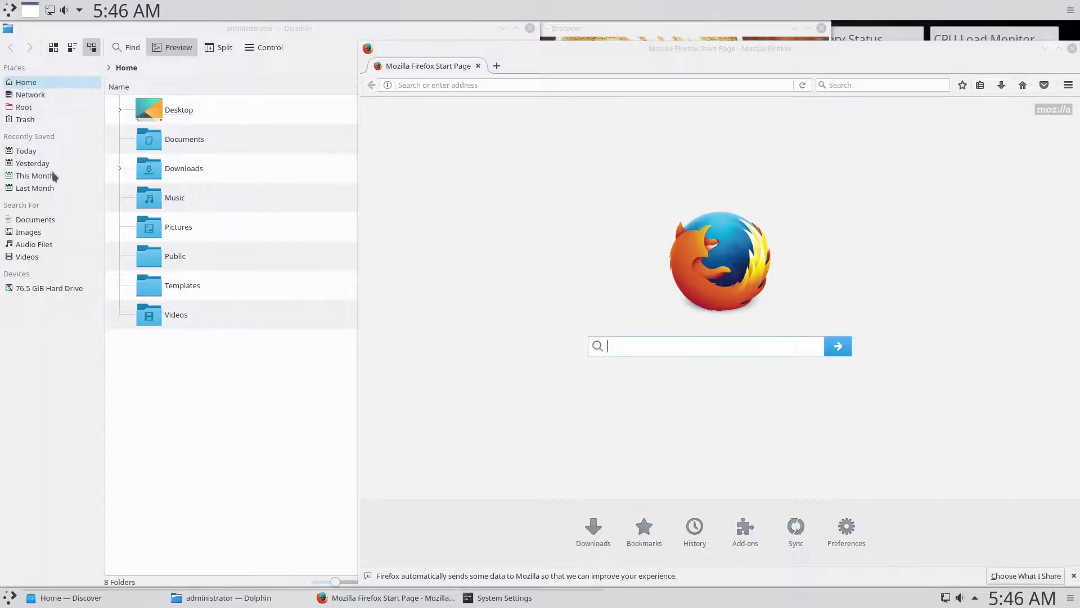
# Compare the upper panel's cascading Application Menu with the lower panel's launcher, closing each after viewing.
pyautogui.click(14, 16)
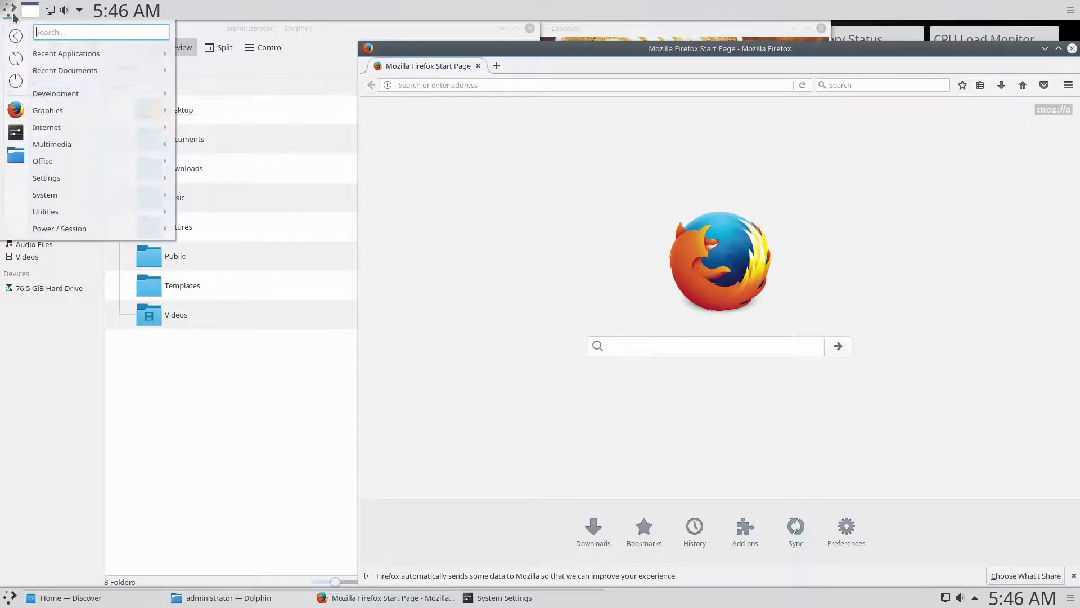
pyautogui.click(14, 16)
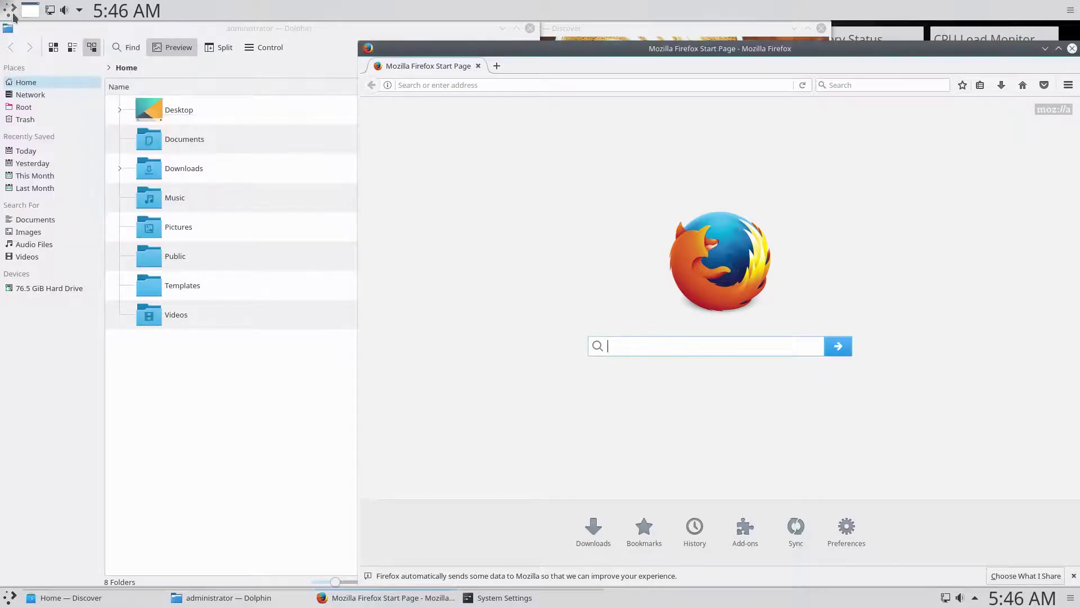
pyautogui.click(10, 598)
pyautogui.click(10, 598)
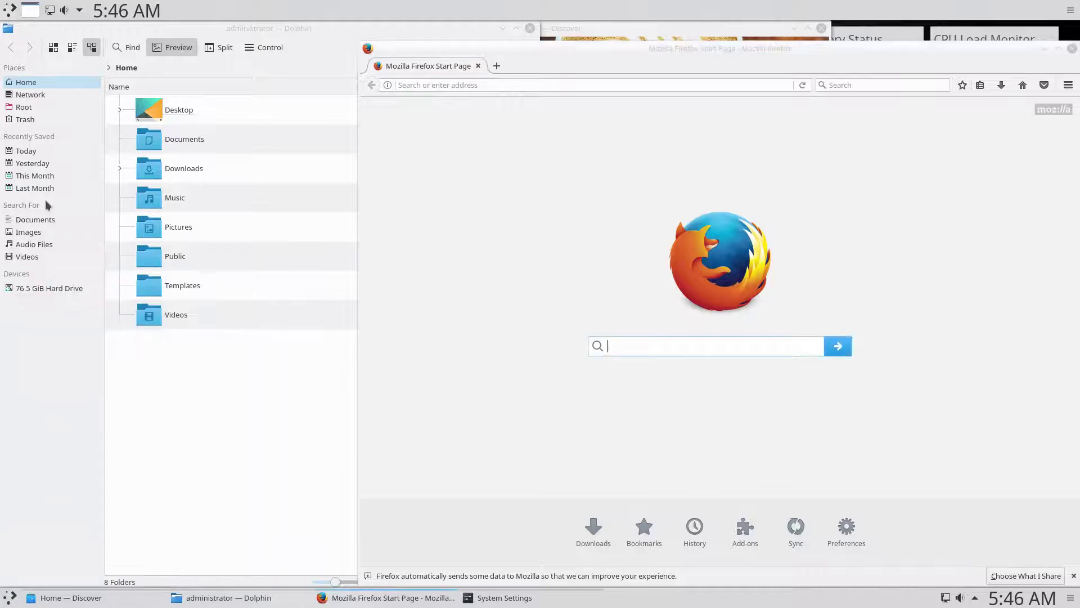
# Switch the upper panel's Application Menu back to the Application Launcher alternative and briefly view it.
pyautogui.rightClick(17, 8)
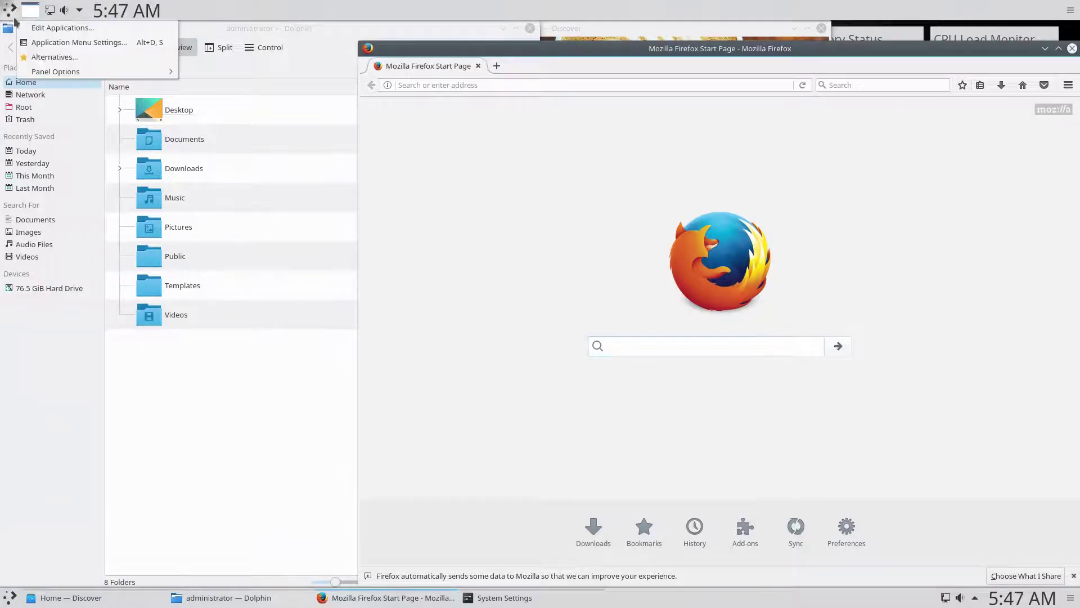
pyautogui.click(38, 58)
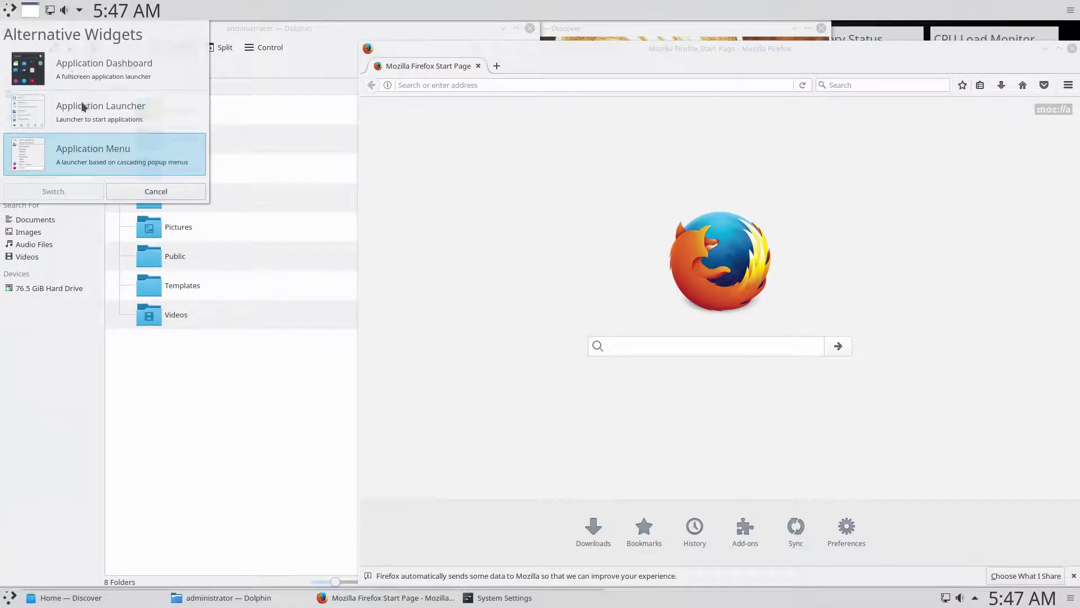
pyautogui.click(82, 115)
pyautogui.click(53, 191)
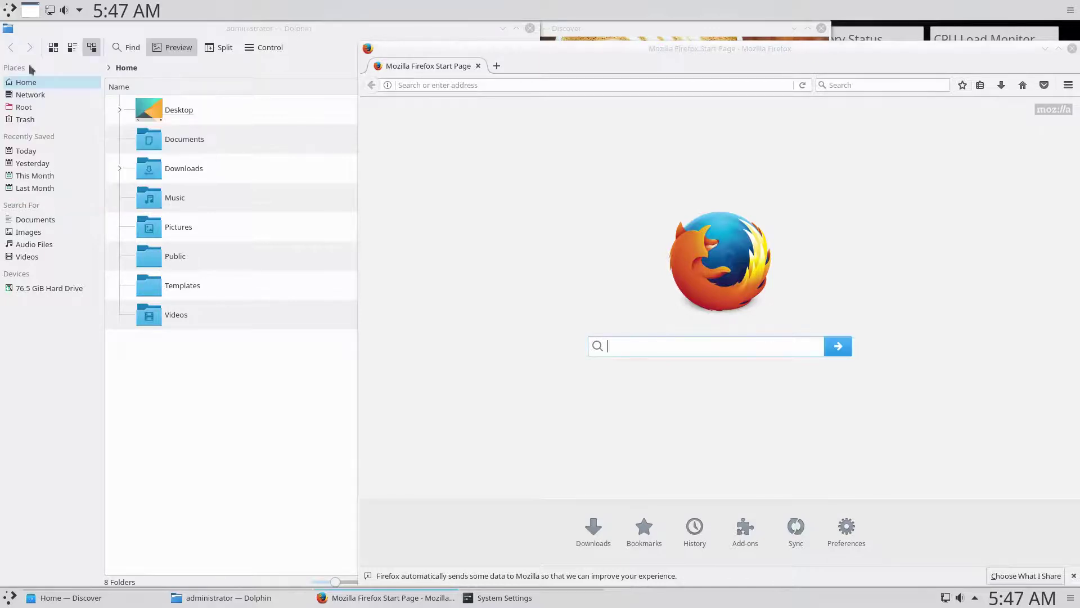
pyautogui.click(14, 12)
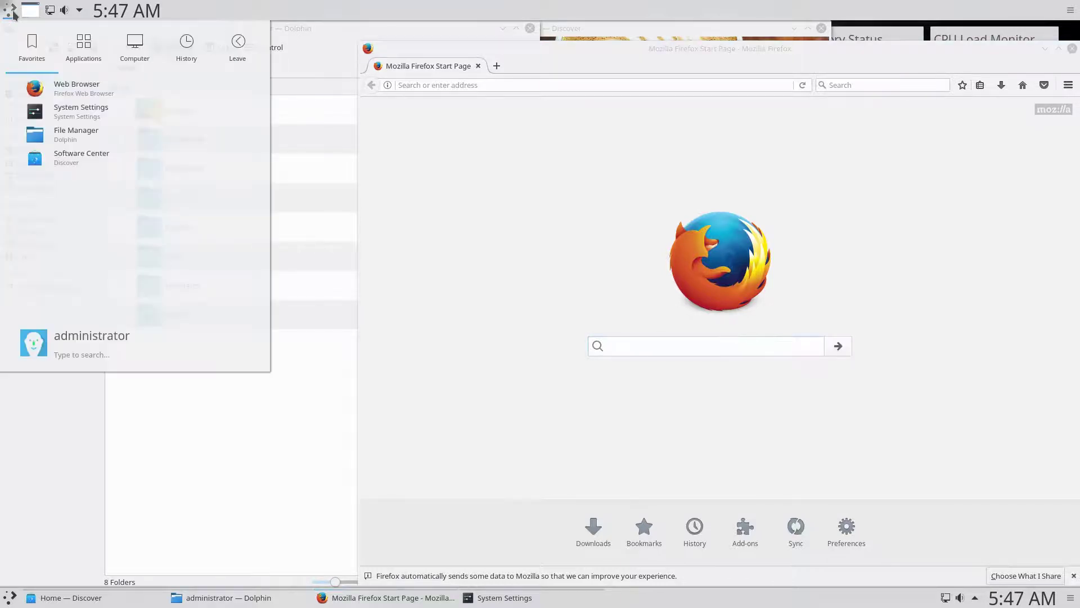
pyautogui.click(17, 15)
# Switch the upper panel's launcher to the fullscreen Application Dashboard alternative.
pyautogui.rightClick(19, 18)
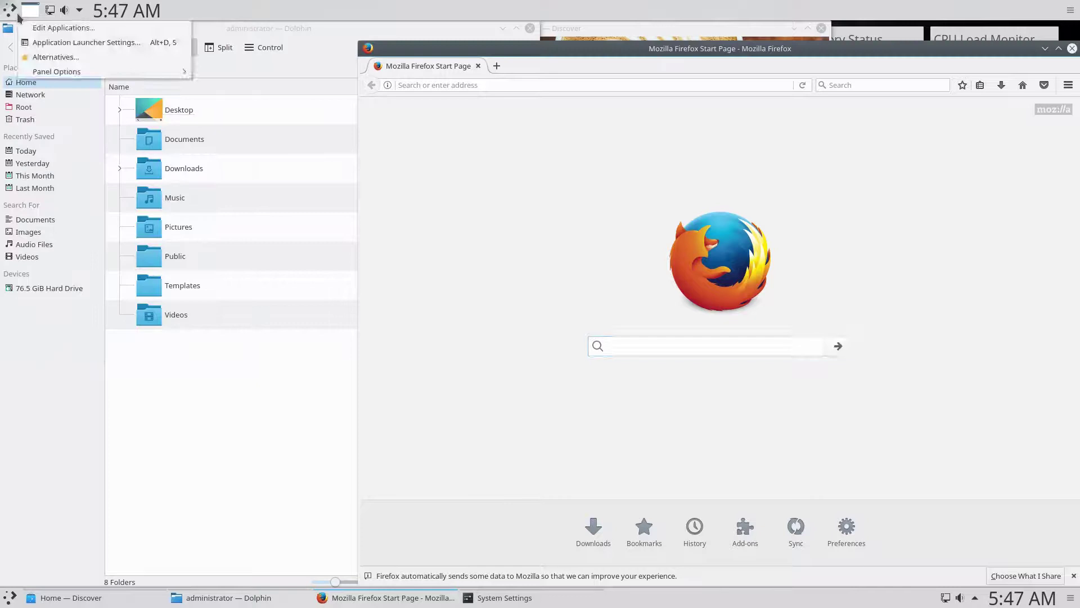
pyautogui.click(45, 58)
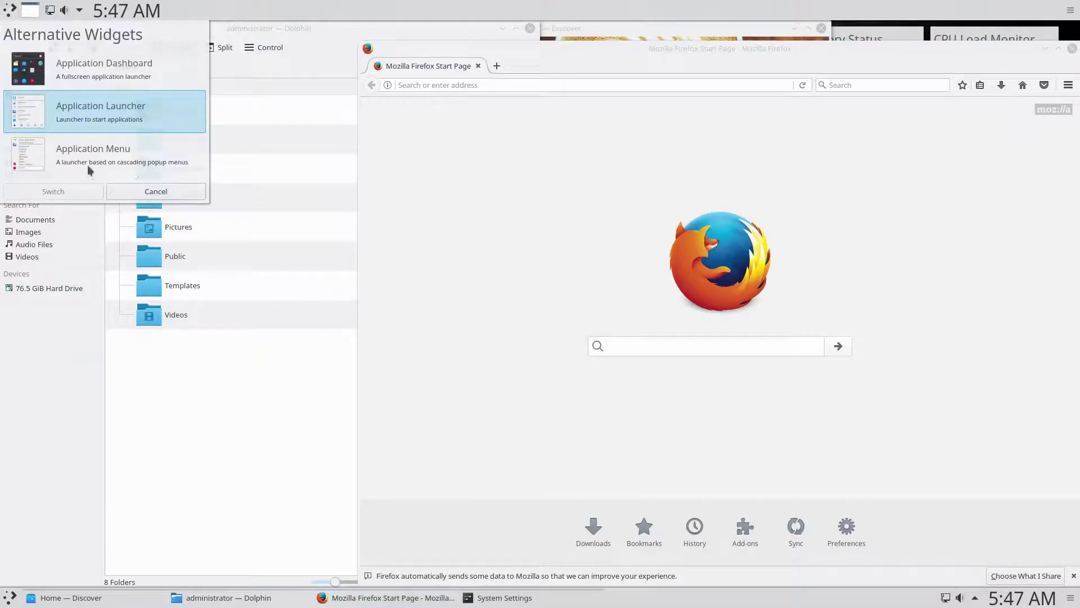
pyautogui.click(88, 170)
pyautogui.click(65, 192)
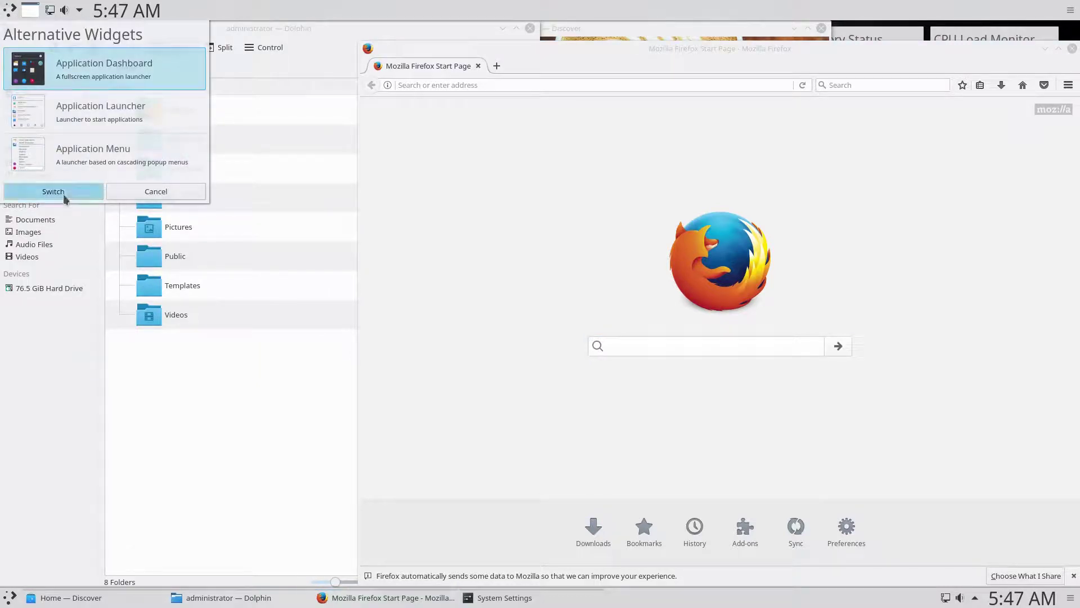
# View the Application Dashboard's Apps & Docs and Widgets sections, and close the dashboard.
pyautogui.click(13, 10)
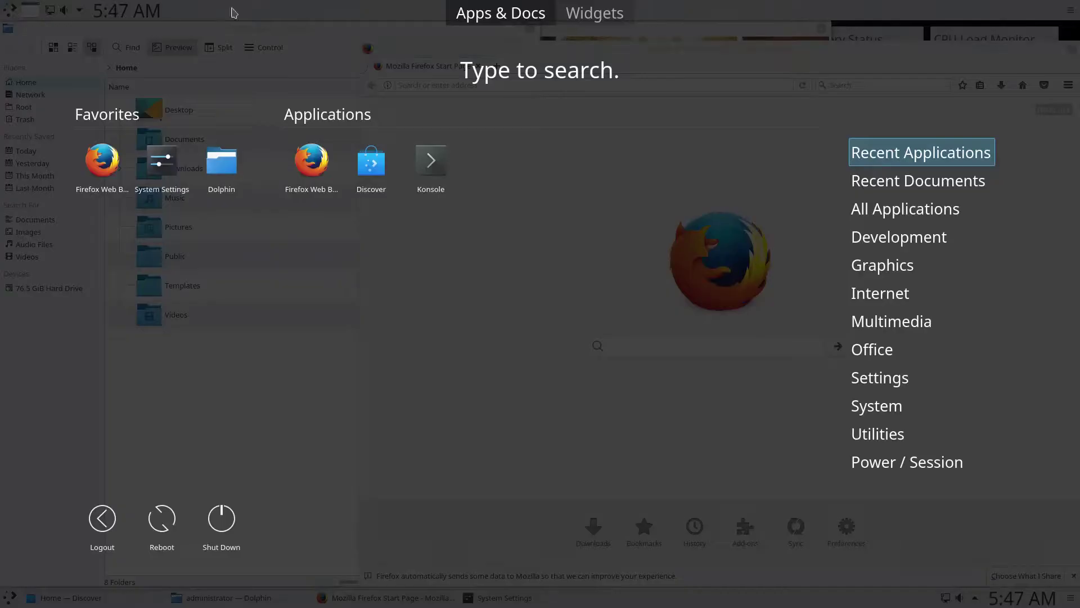
pyautogui.click(588, 12)
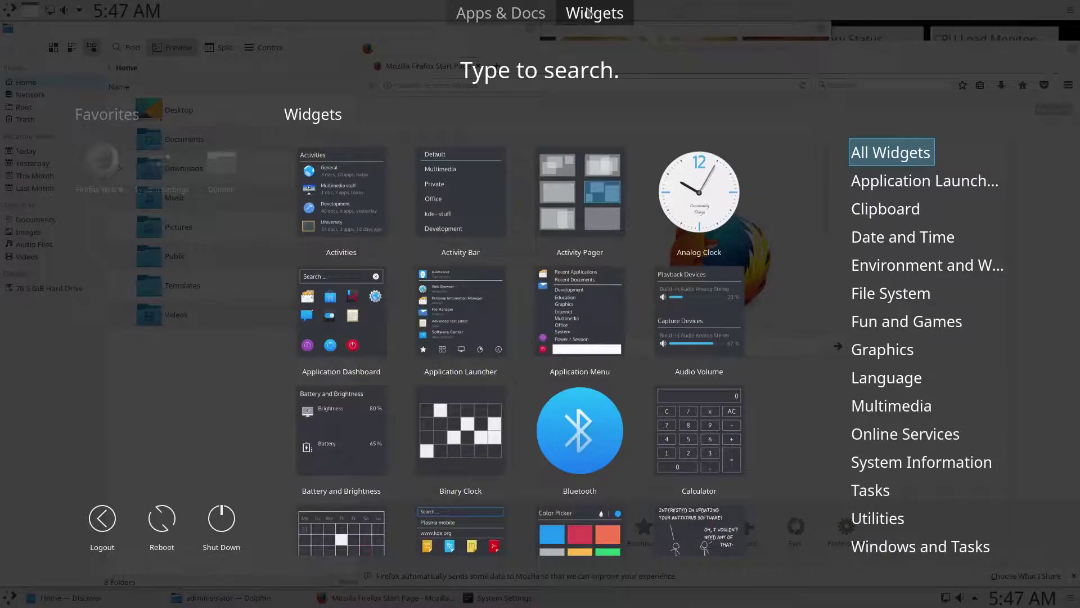
pyautogui.click(406, 4)
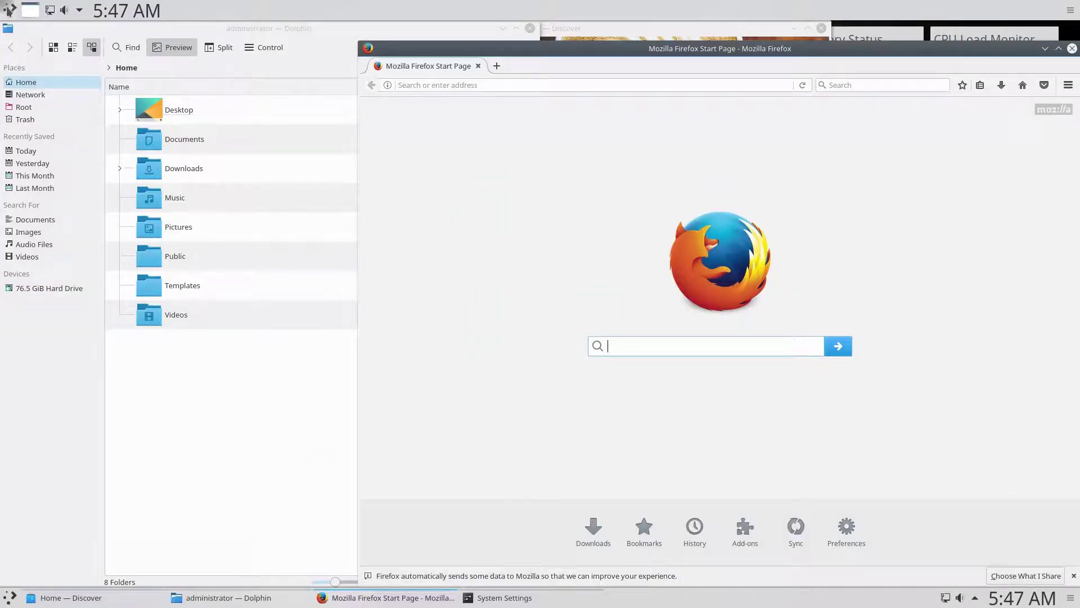
# Remove the upper panel from the desktop through its panel settings.
pyautogui.rightClick(267, 13)
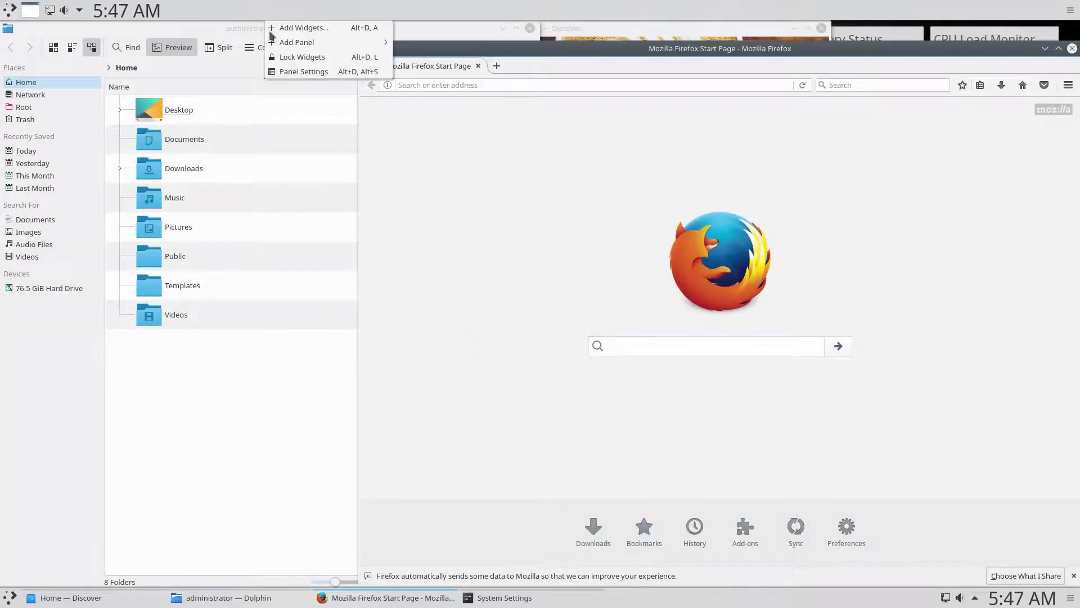
pyautogui.click(276, 71)
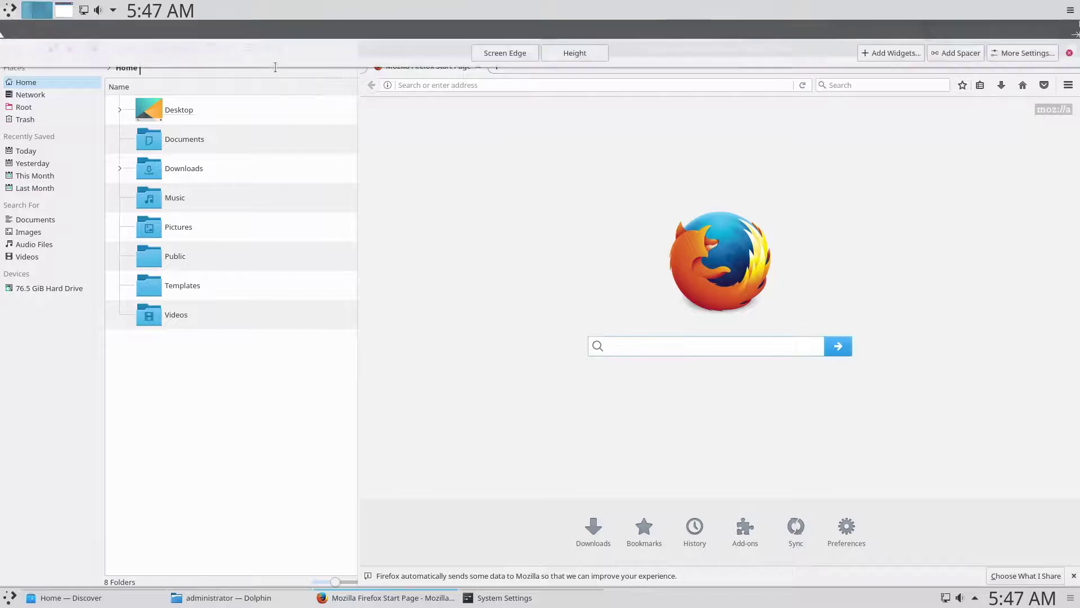
pyautogui.click(1017, 53)
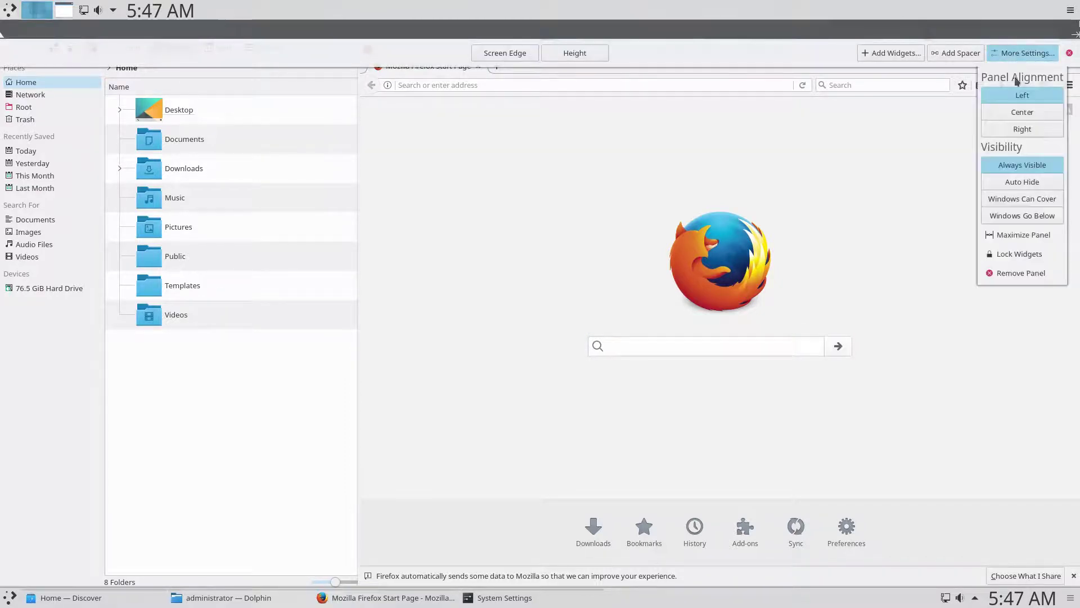
pyautogui.click(1007, 274)
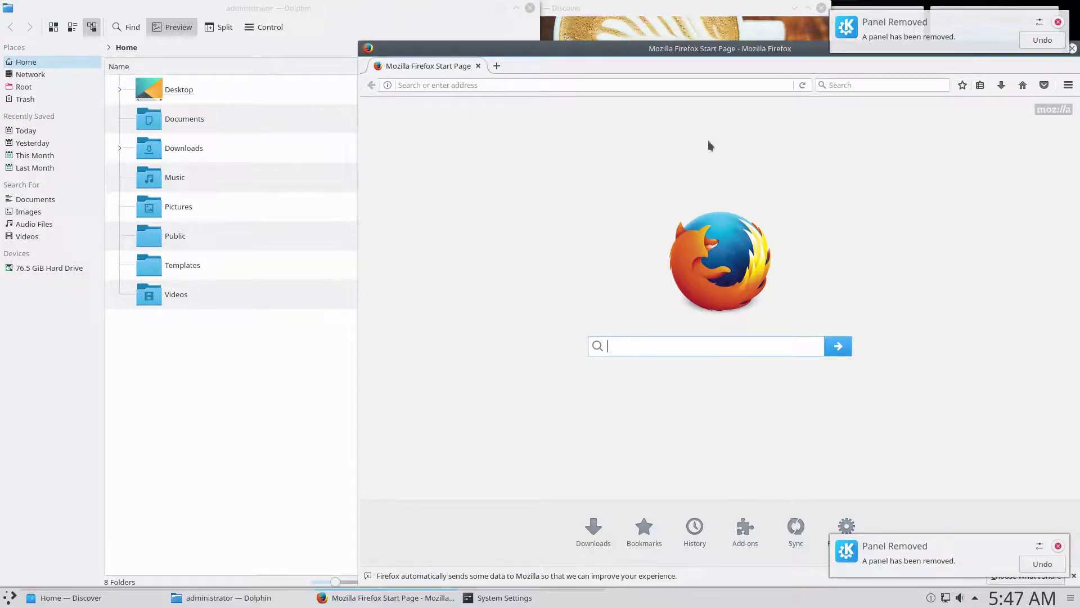
# View the additional window actions offered for the Firefox window and leave without choosing any.
pyautogui.click(368, 49)
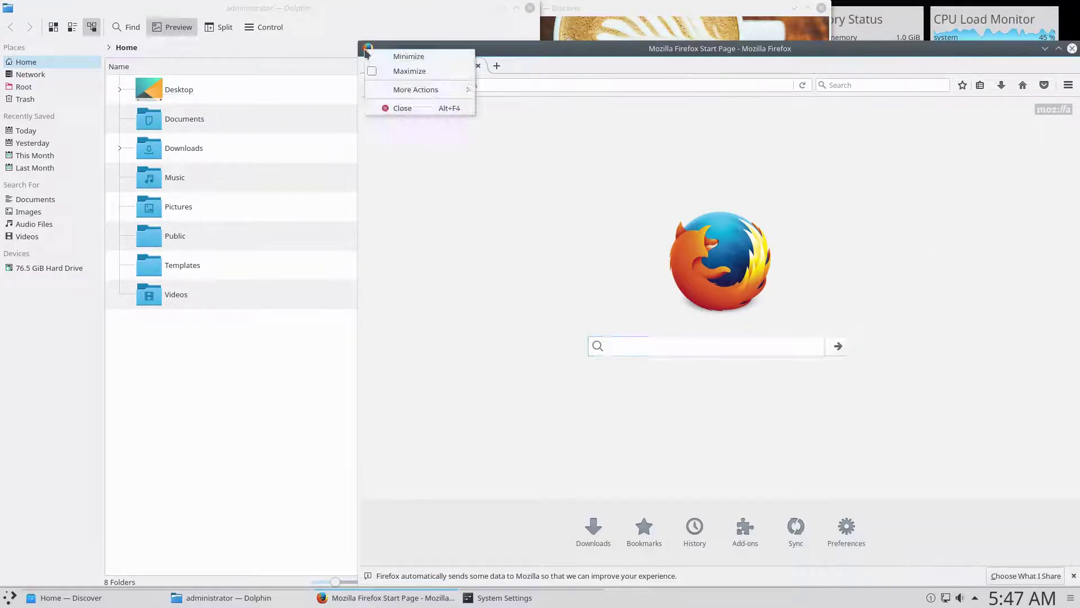
pyautogui.moveTo(376, 91)
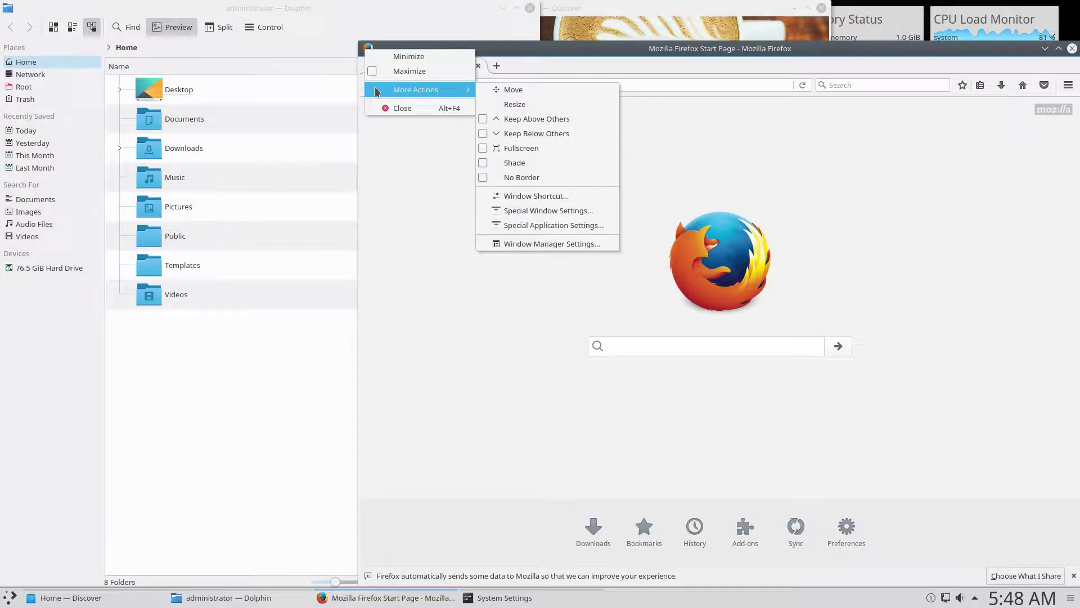
pyautogui.press('Escape')
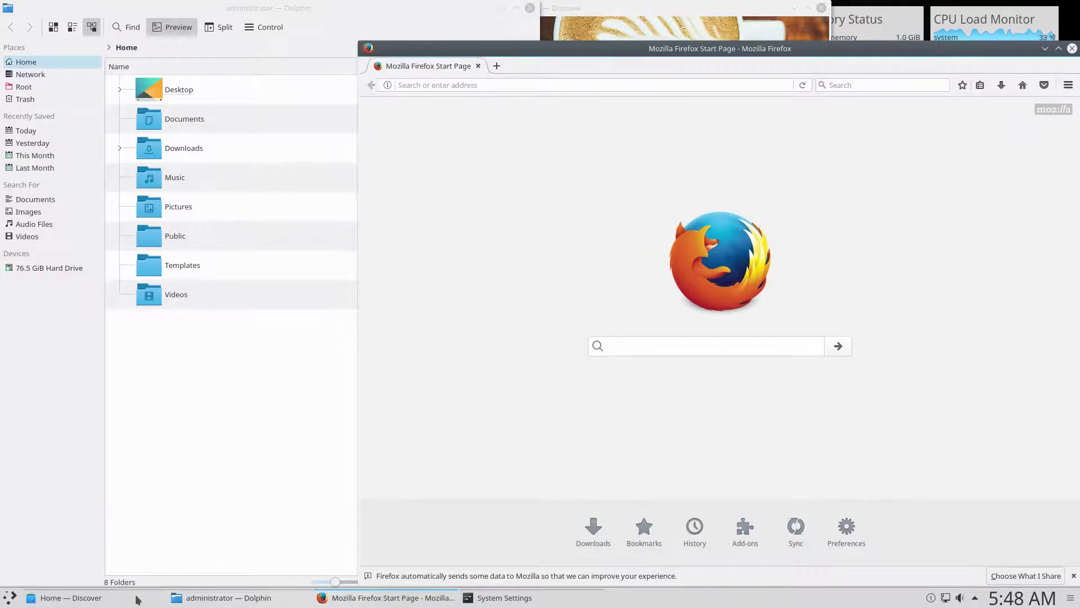
# Close the Dolphin and Firefox windows from their taskbar previews.
pyautogui.moveTo(138, 600)
pyautogui.moveTo(172, 600)
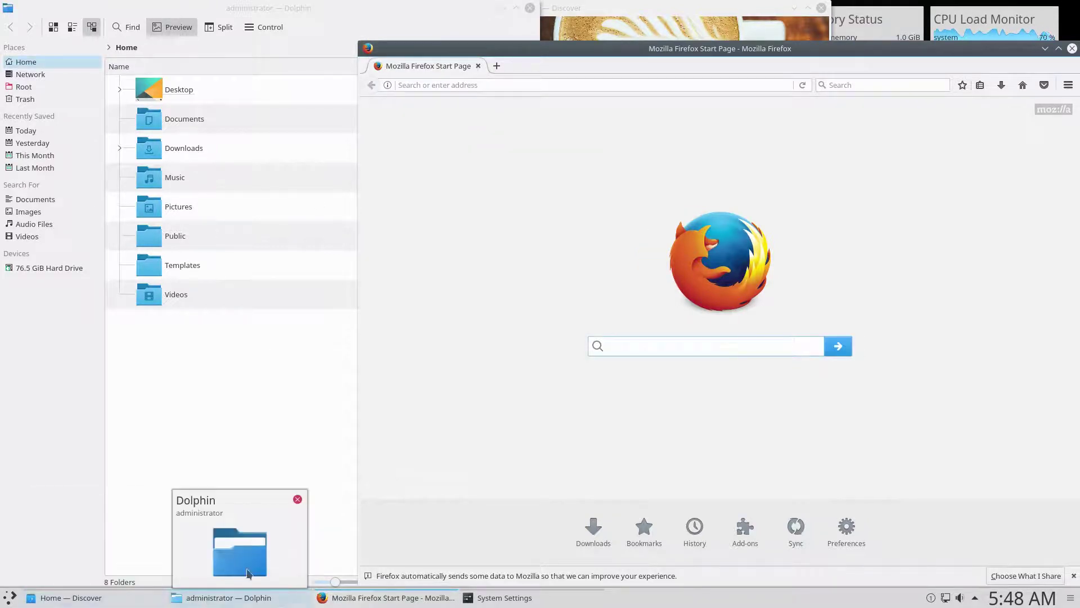
pyautogui.click(297, 500)
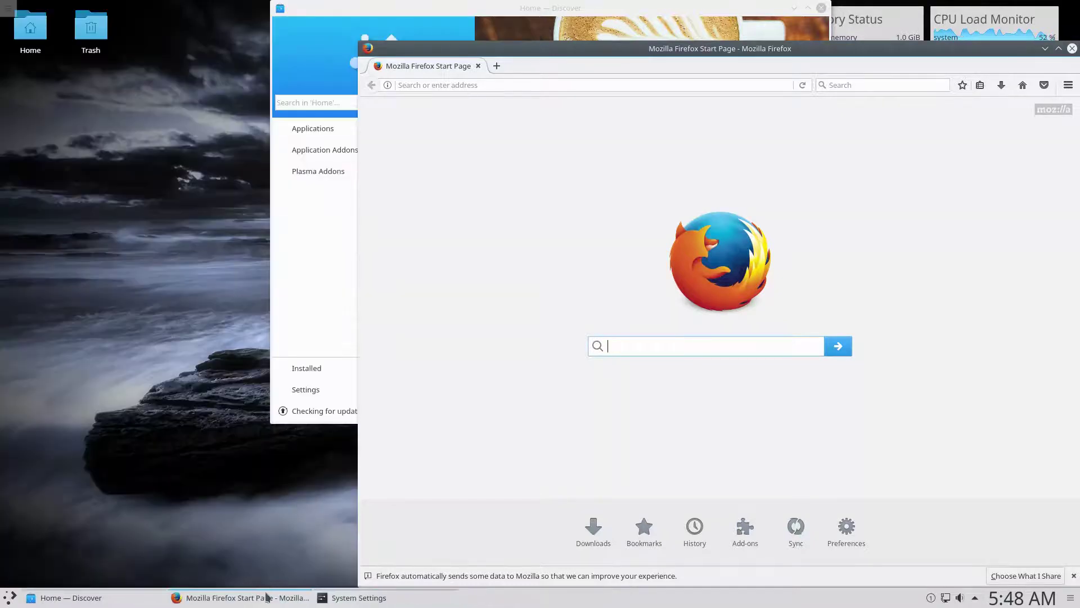
pyautogui.moveTo(270, 596)
pyautogui.click(297, 500)
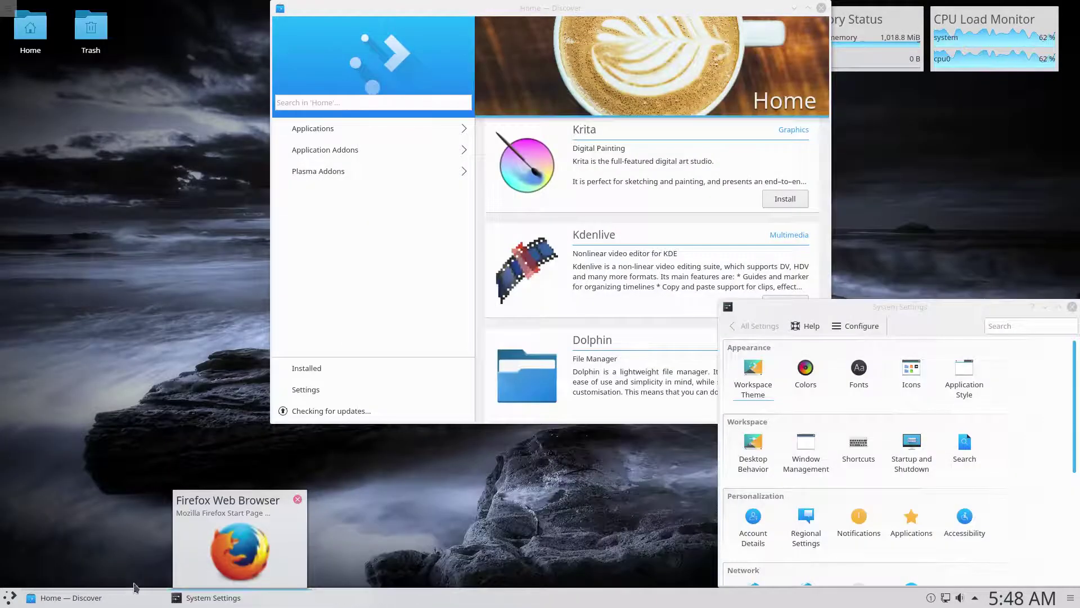
# Install Kdenlive from Discover, authorizing with the account password, and close the System Settings window.
pyautogui.moveTo(104, 598)
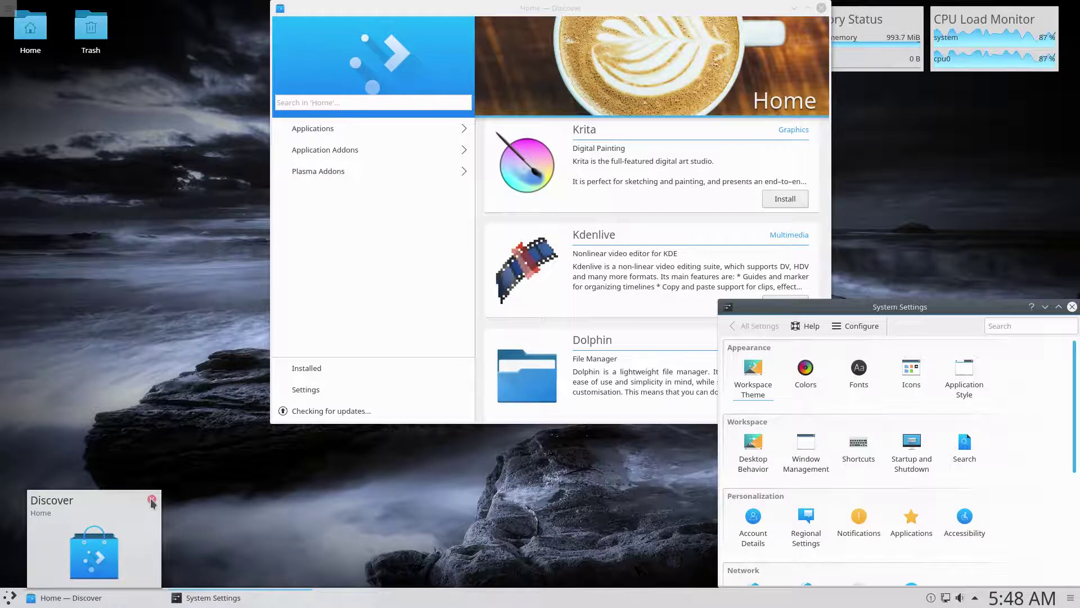
pyautogui.click(613, 272)
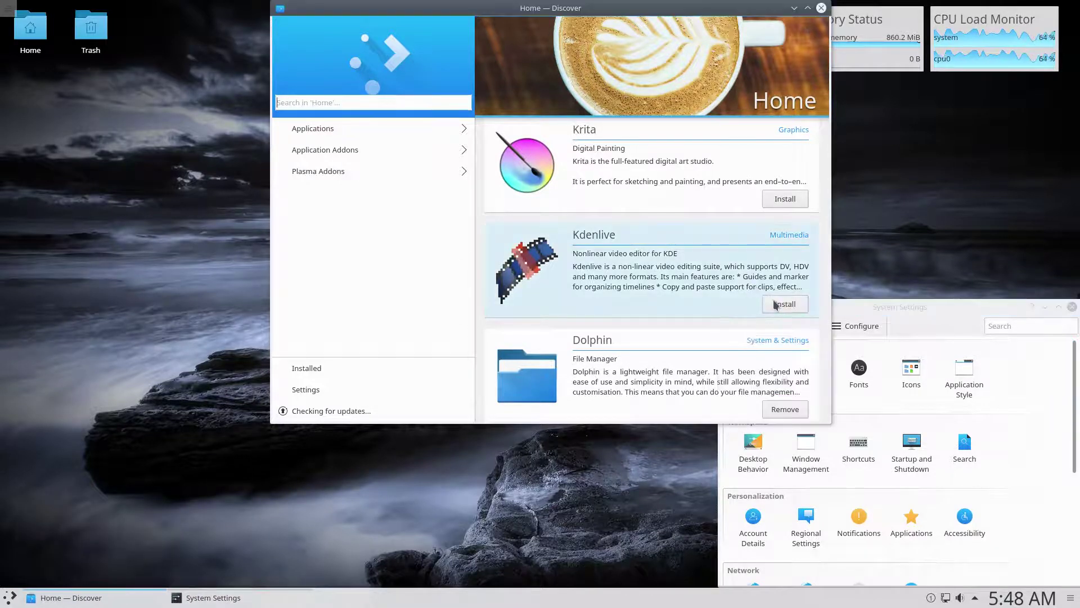
pyautogui.click(775, 305)
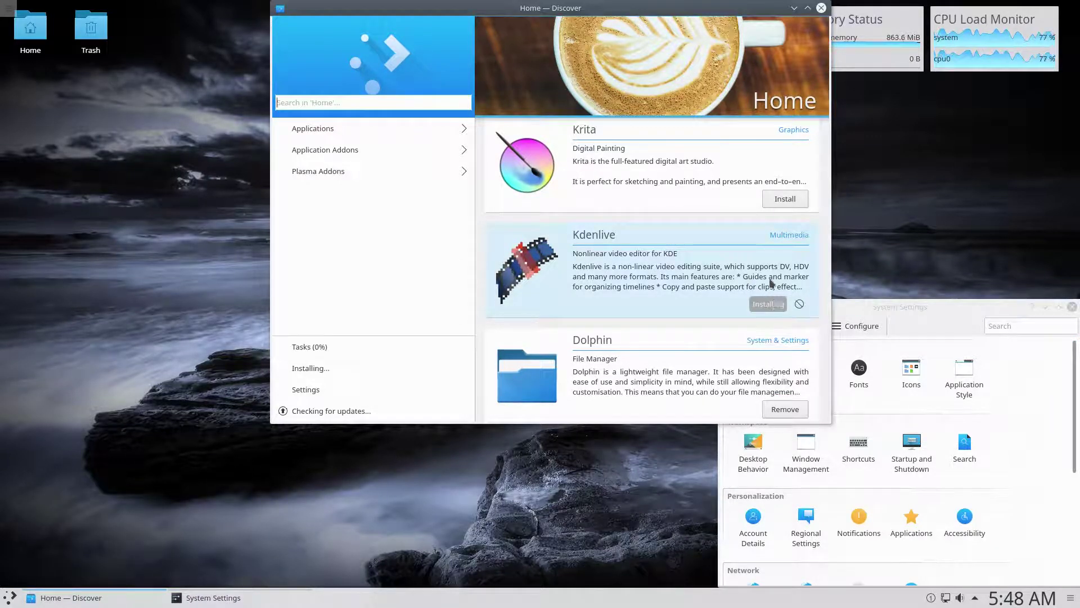
pyautogui.click(1073, 307)
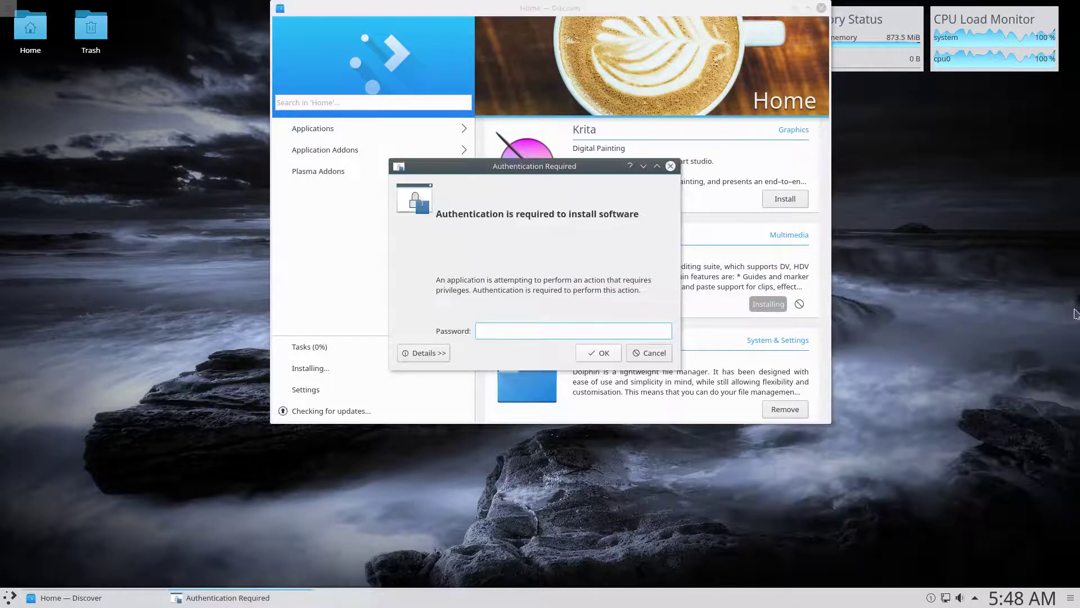
pyautogui.write('*')
pyautogui.press('Return')
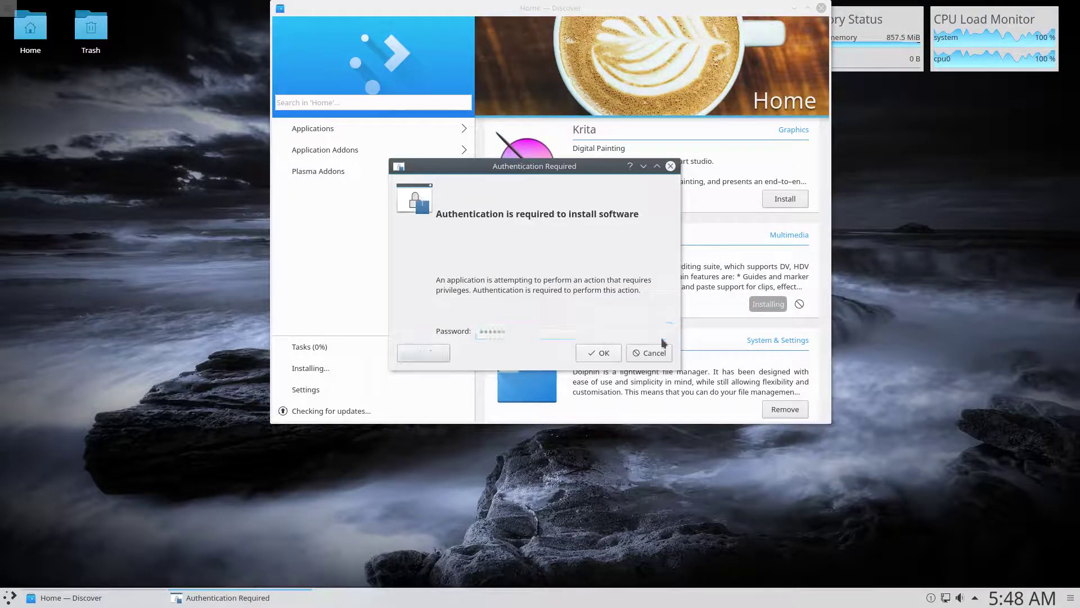
# Start installing Krita from Discover and tile the Discover window to the upper-right quarter of the desktop.
pyautogui.click(770, 201)
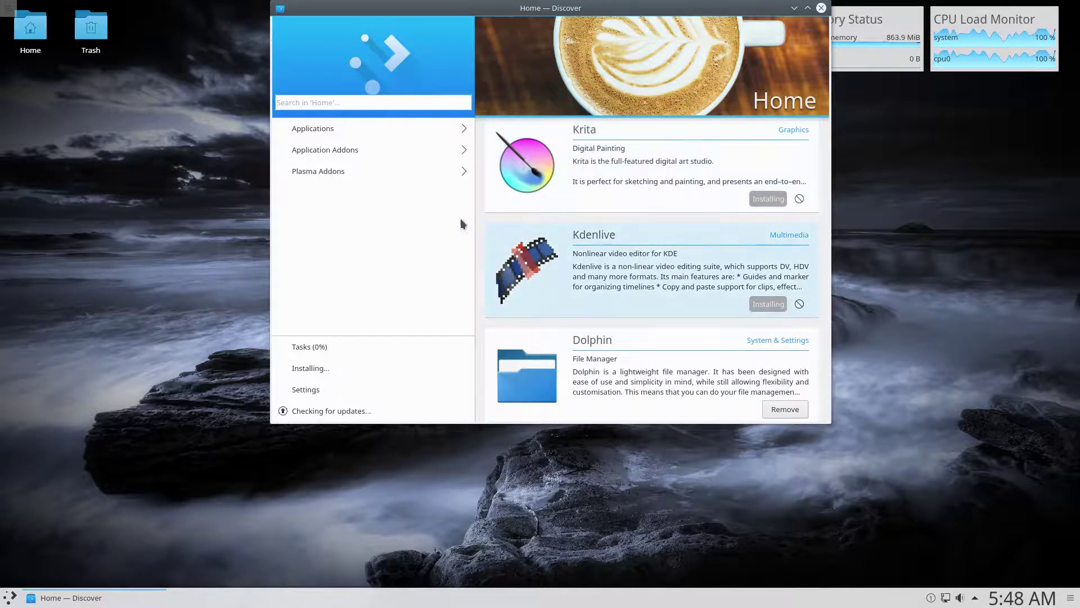
pyautogui.moveTo(465, 12); pyautogui.dragTo(1077, 76)
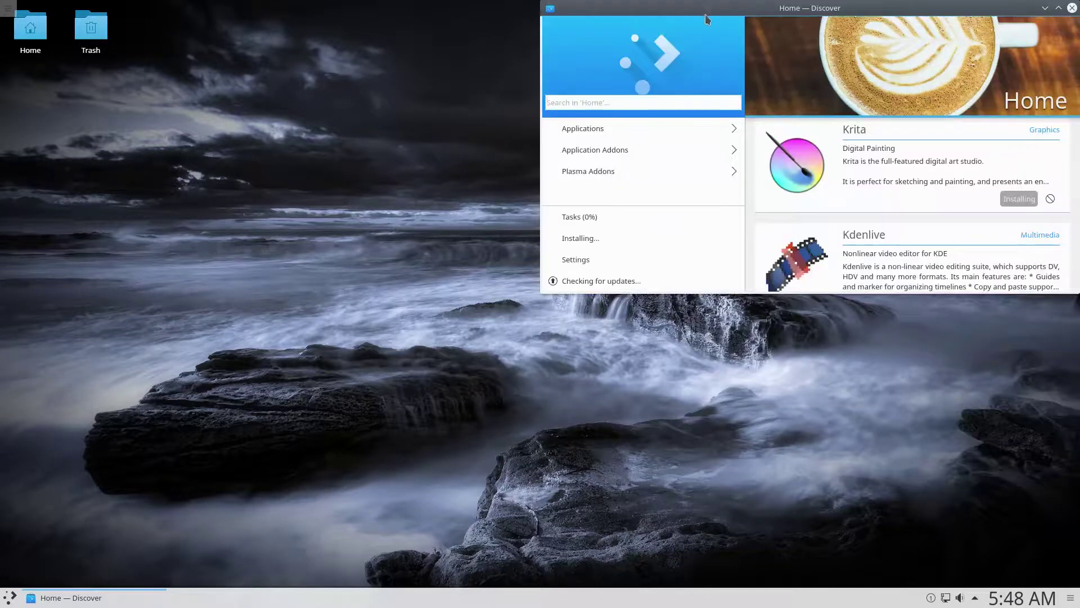
# Tile the Discover window to the right half of the desktop and open System Settings maximized.
pyautogui.moveTo(701, 20); pyautogui.dragTo(1077, 236)
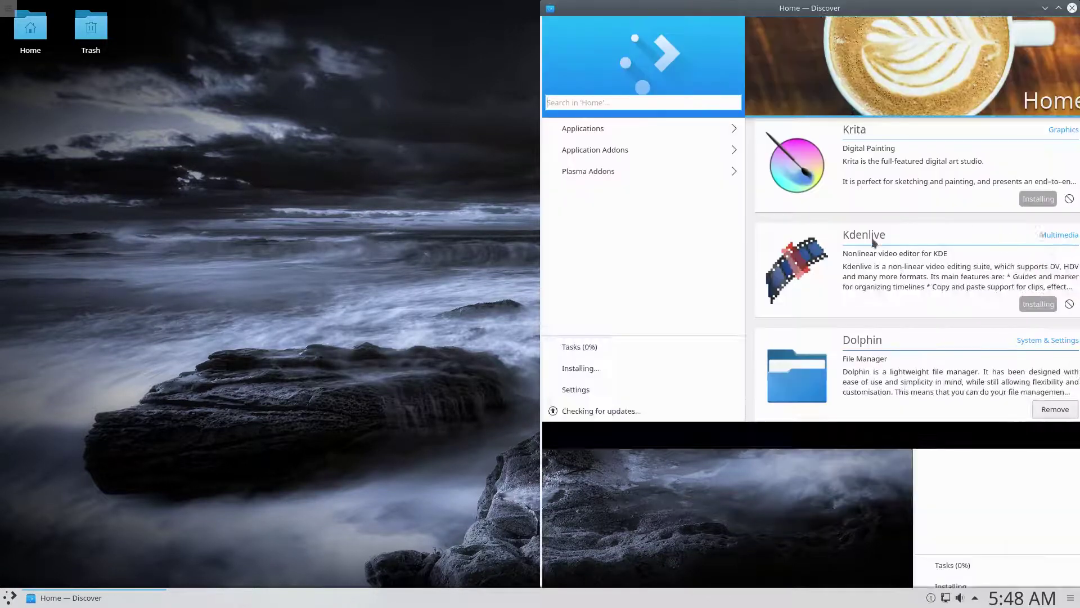
pyautogui.click(9, 600)
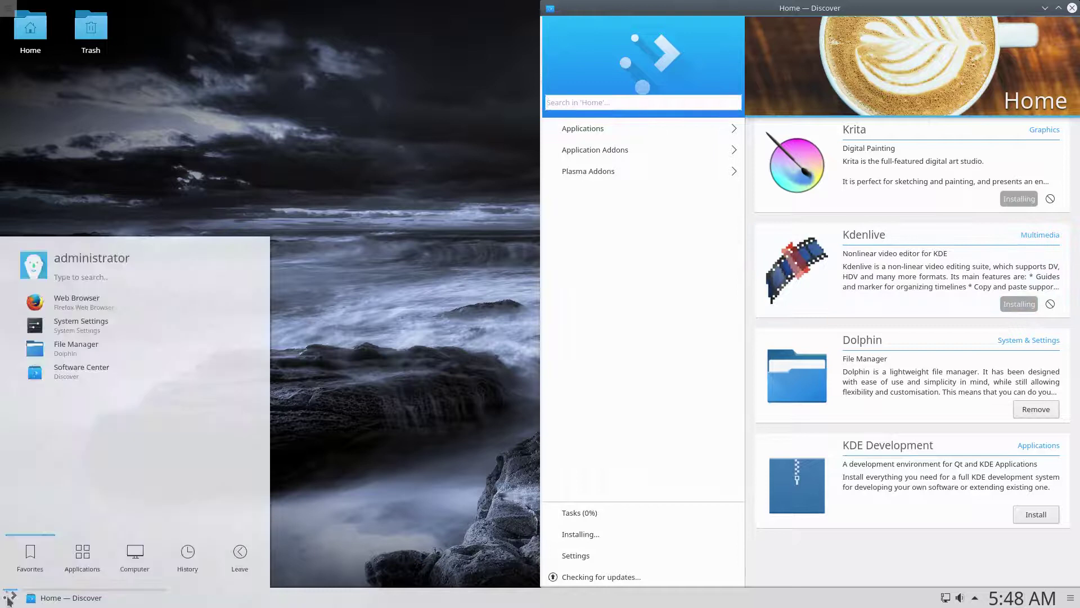
pyautogui.click(46, 330)
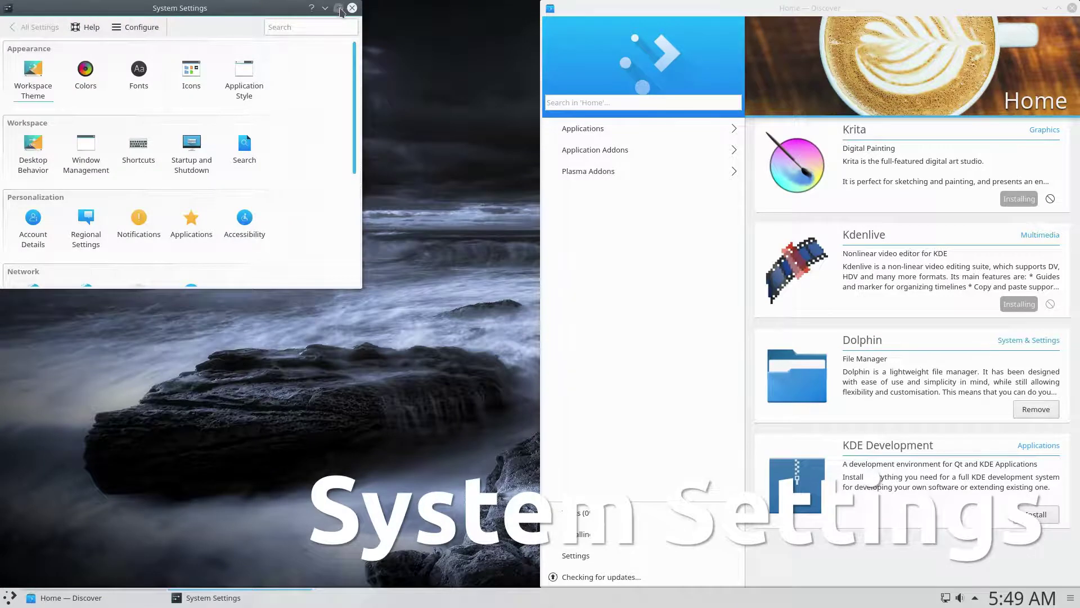
pyautogui.click(339, 8)
# Apply the Breeze Dark look and feel as the workspace theme.
pyautogui.click(38, 88)
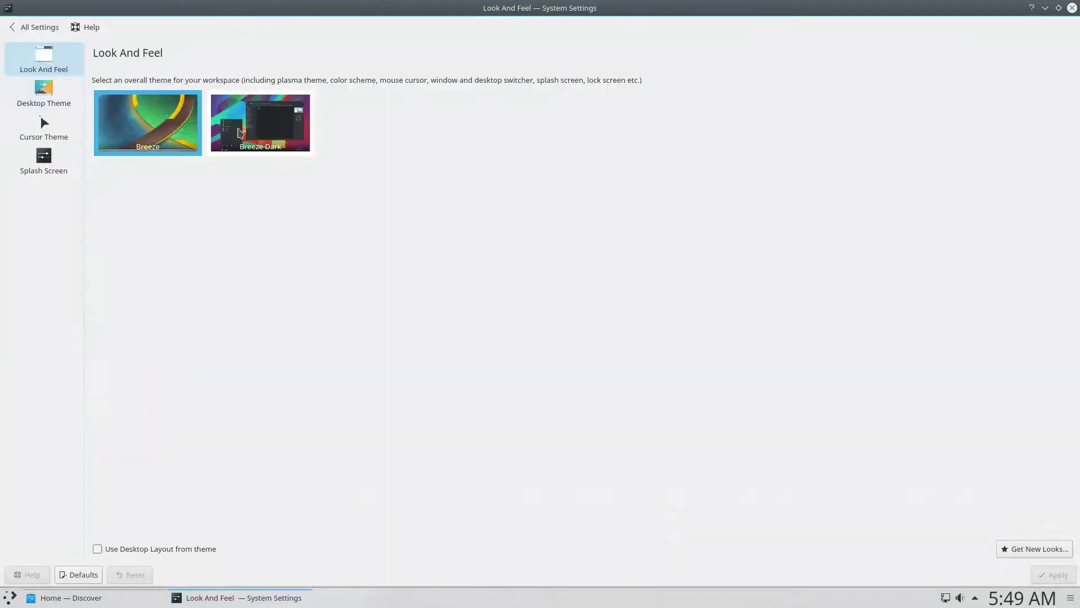
pyautogui.click(239, 133)
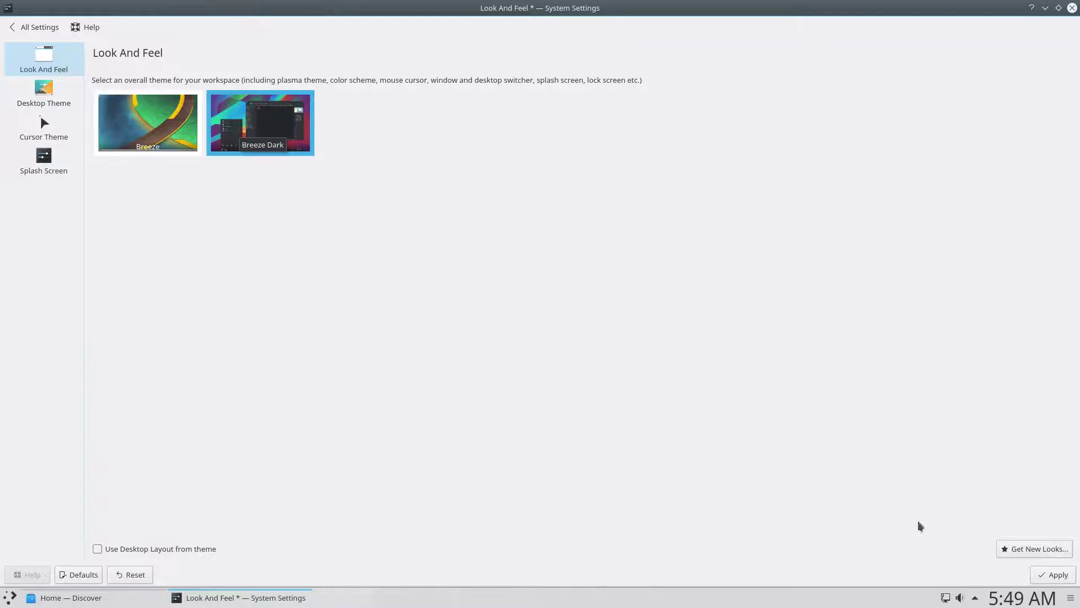
pyautogui.click(1050, 577)
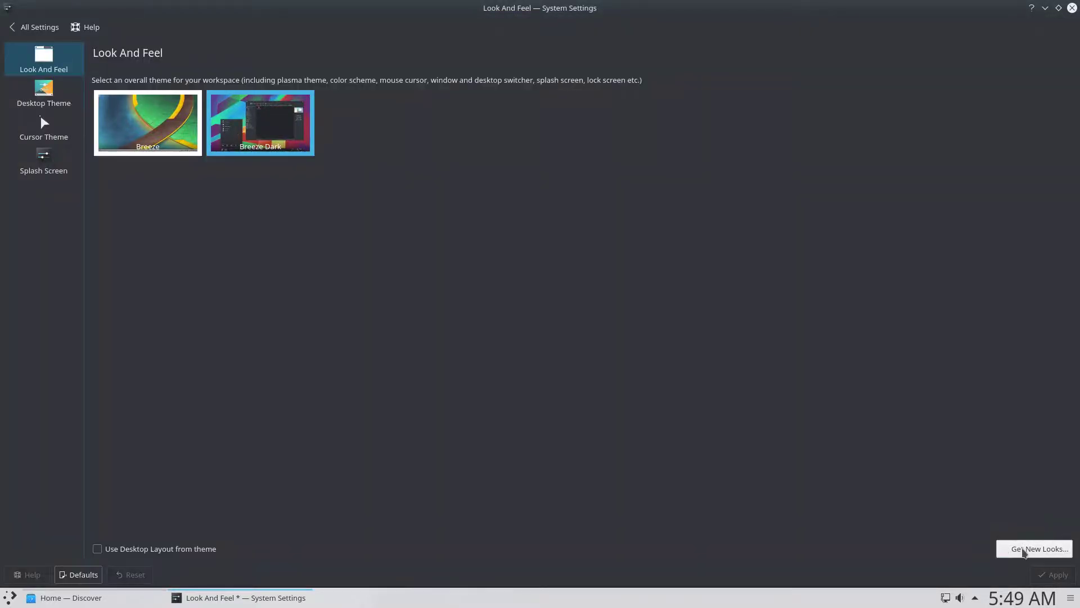
# Download and install the Numix and Modern look-and-feel packages, choosing modern.zip for Modern.
pyautogui.click(1024, 551)
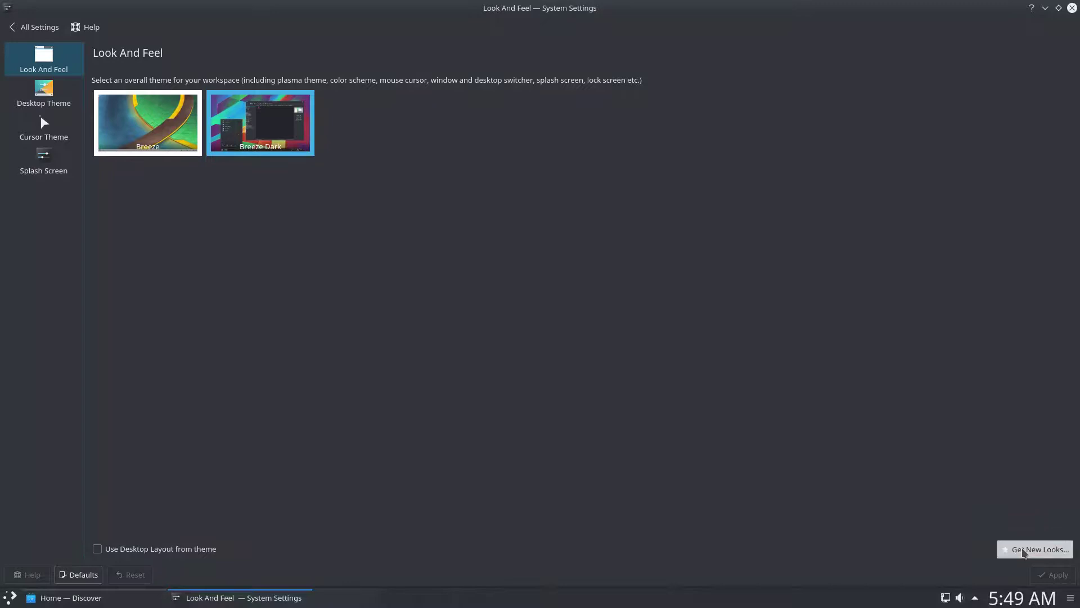
pyautogui.click(580, 209)
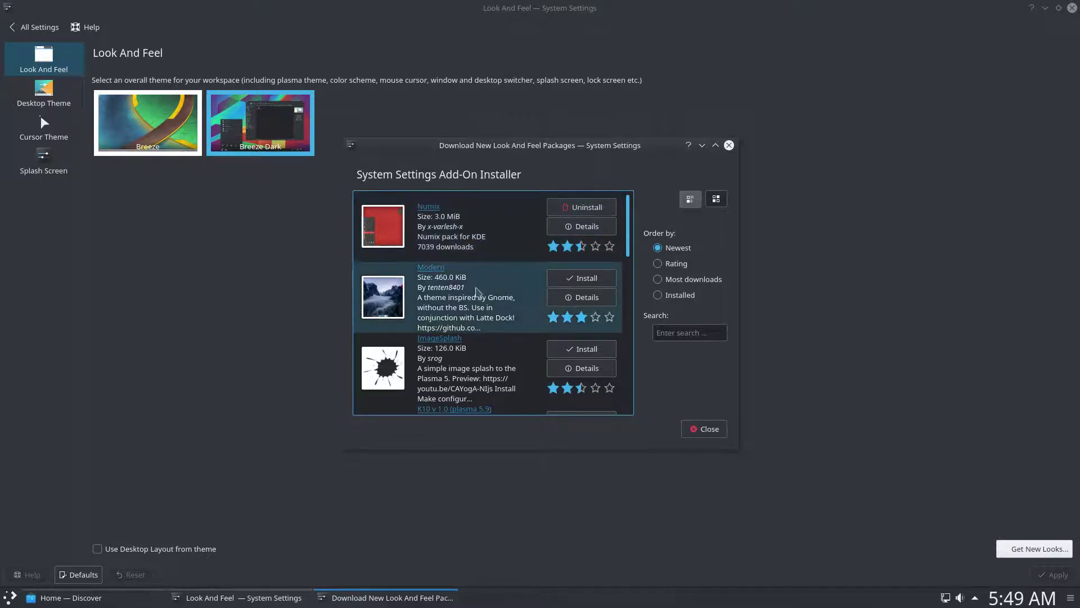
pyautogui.click(572, 279)
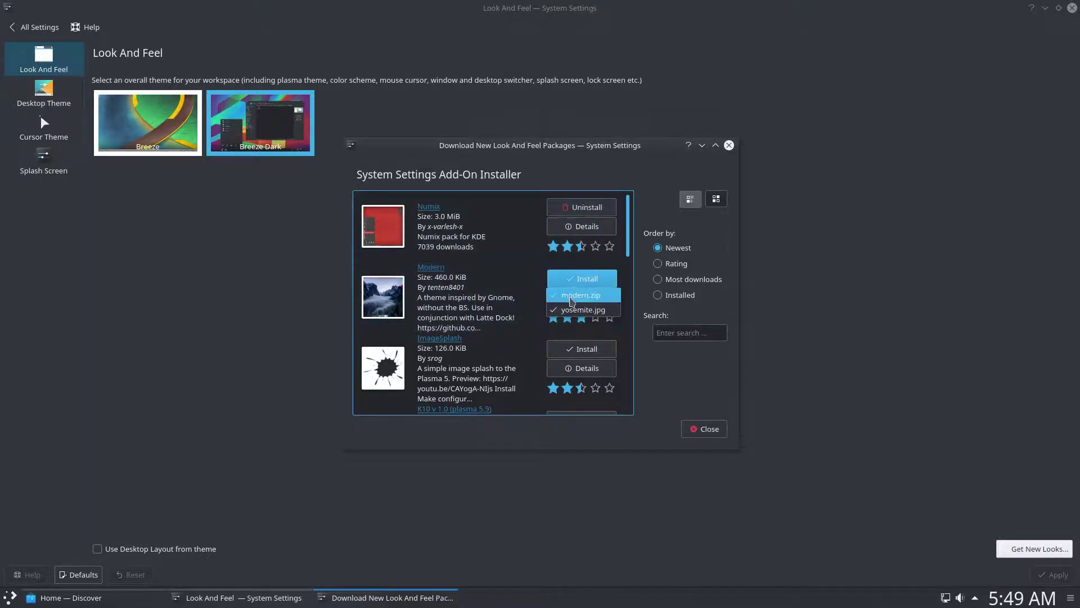
pyautogui.click(573, 298)
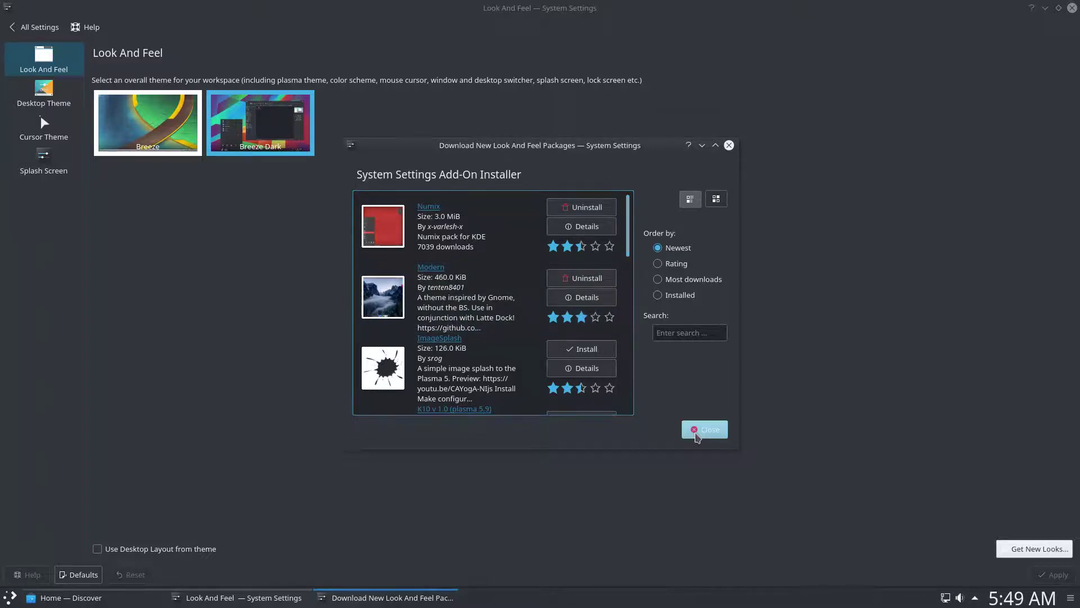
pyautogui.click(698, 429)
# Apply the Numix look and feel and inspect it on the launcher and desktop widgets, minimizing Discover.
pyautogui.click(264, 124)
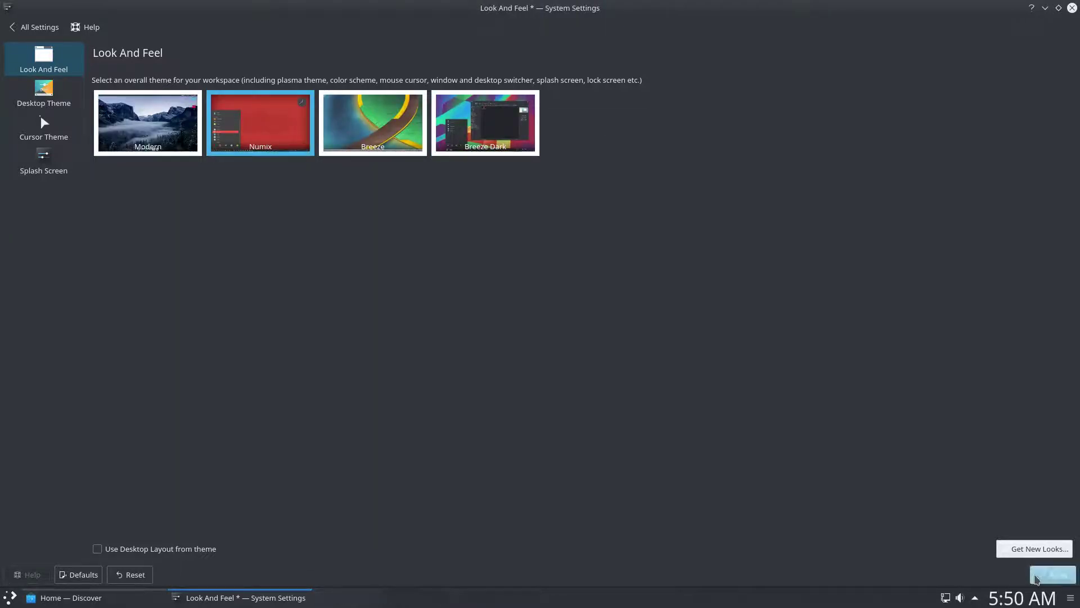
pyautogui.click(1037, 576)
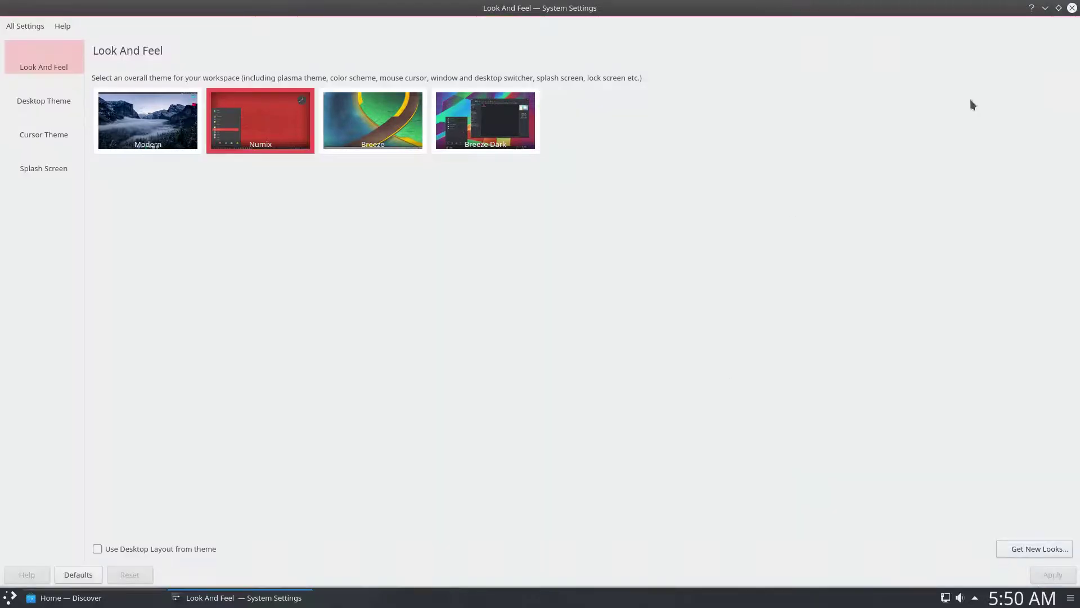
pyautogui.click(1046, 9)
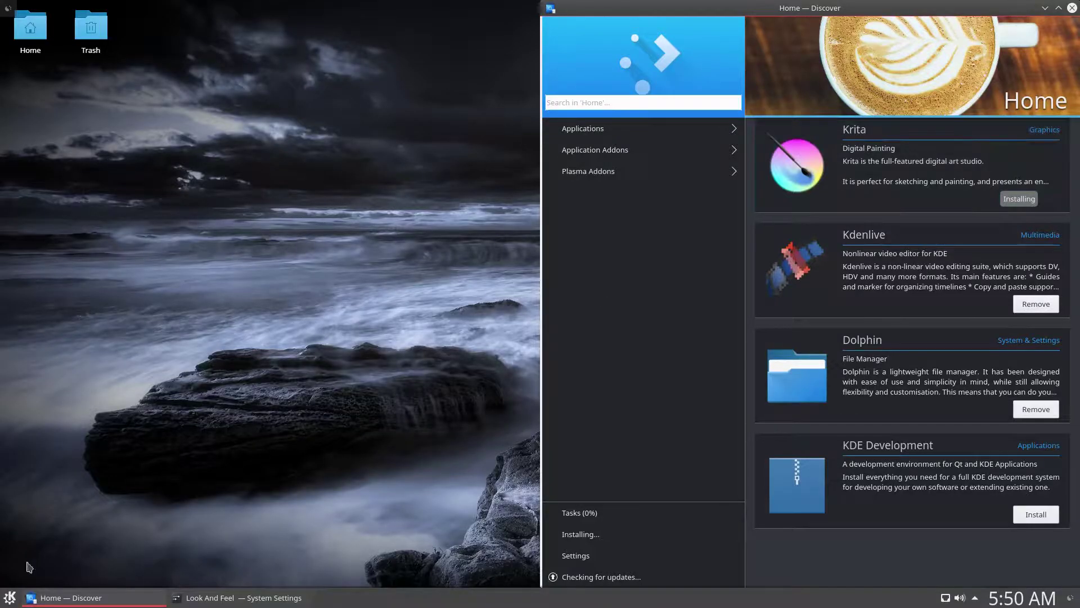
pyautogui.click(12, 598)
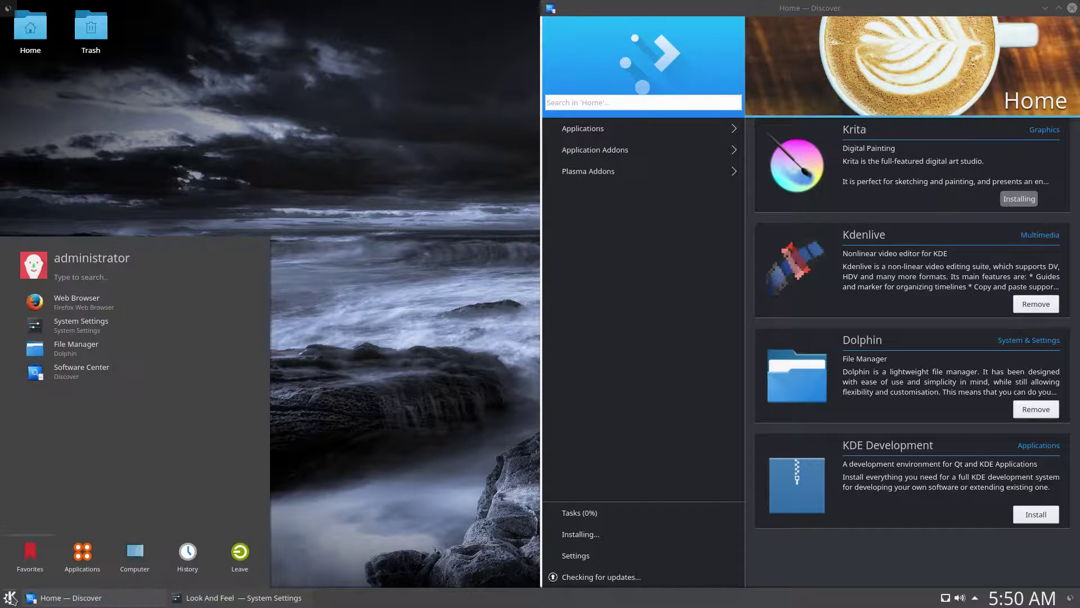
pyautogui.click(53, 599)
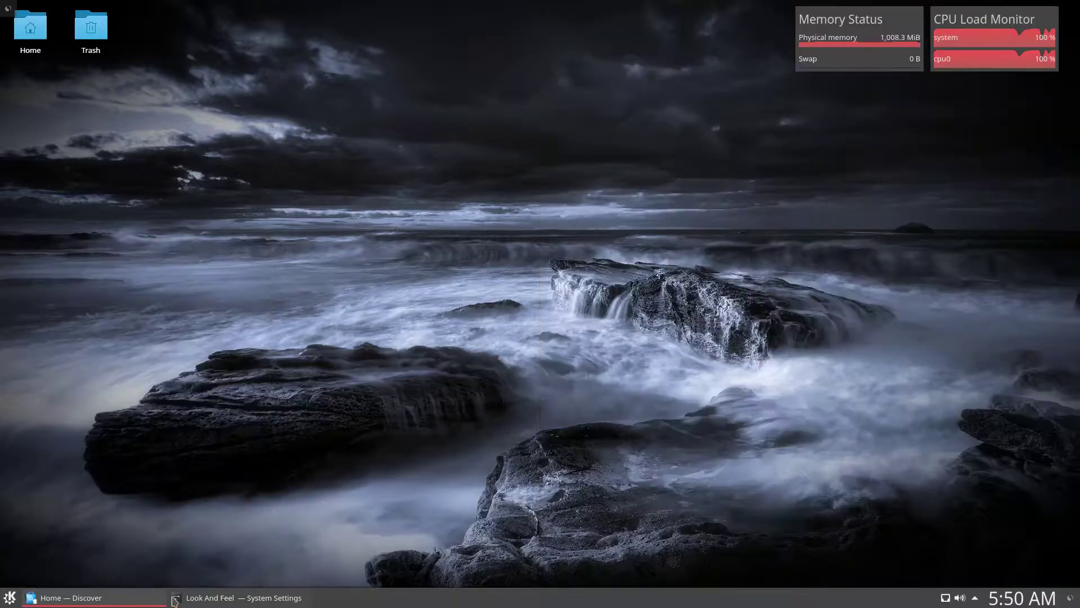
pyautogui.click(213, 597)
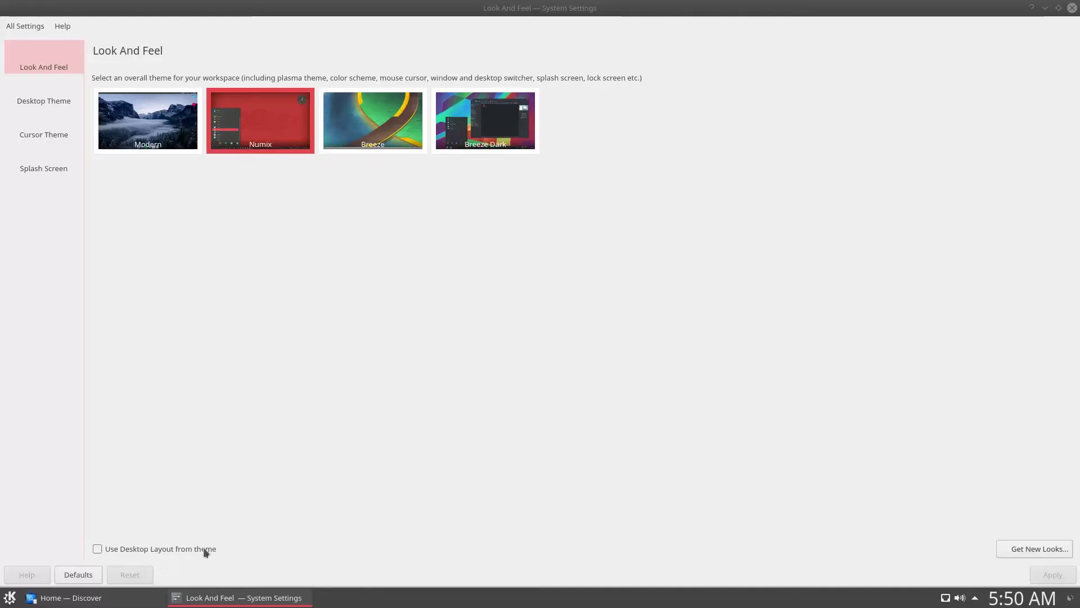
# Apply the Modern look and feel together with the Breeze Snow mouse cursor theme.
pyautogui.click(143, 130)
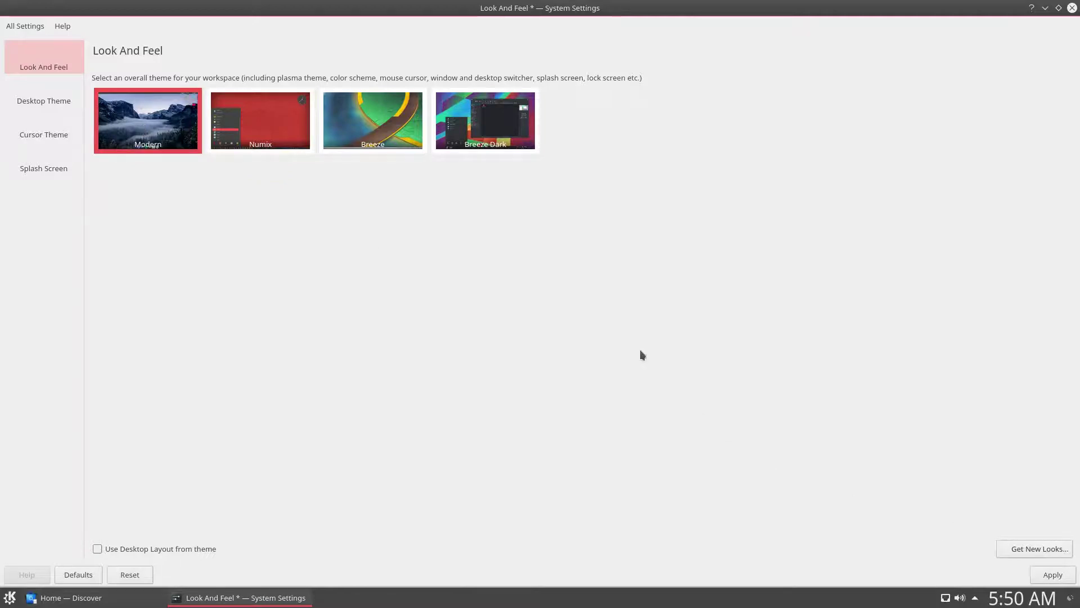
pyautogui.hotkey('alt', 'a')
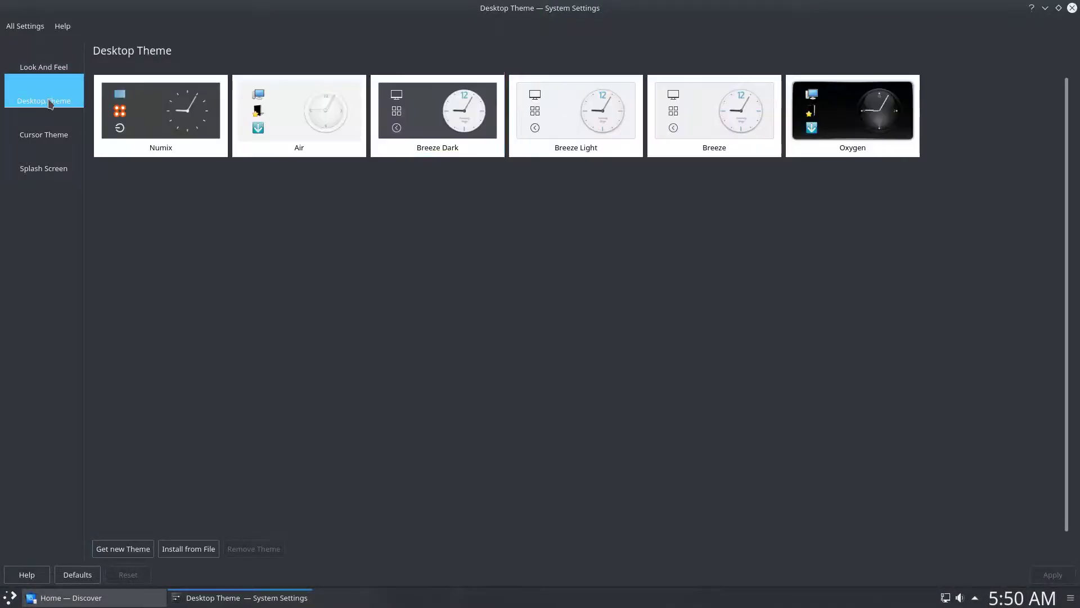
pyautogui.click(61, 135)
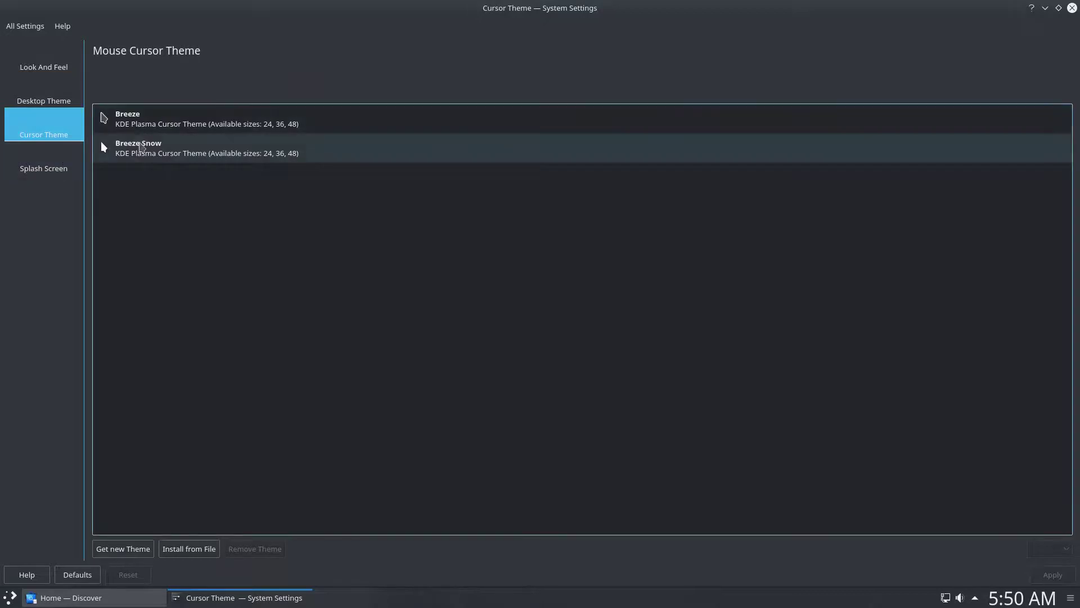
pyautogui.click(143, 147)
pyautogui.click(1052, 574)
# View the splash screen themes and apply the Krita dark application color scheme.
pyautogui.click(43, 168)
pyautogui.click(15, 29)
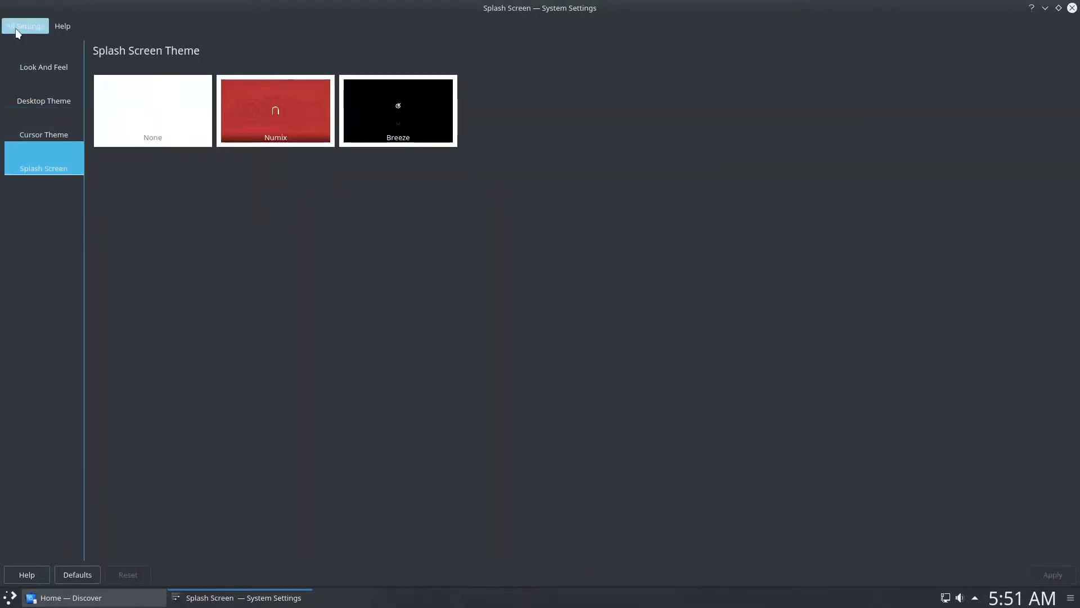
pyautogui.click(78, 75)
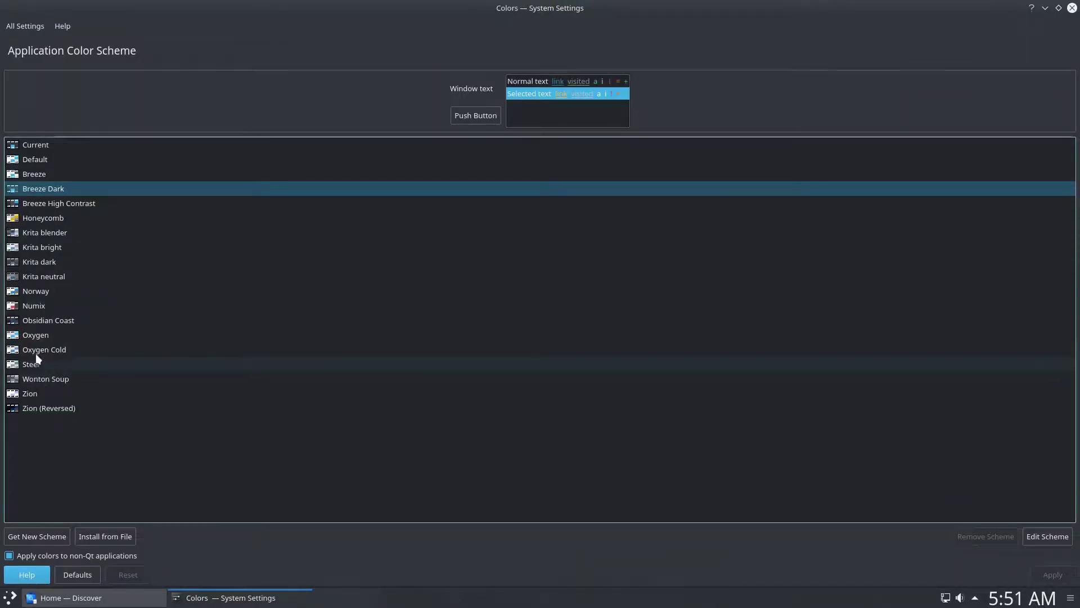
pyautogui.click(35, 263)
pyautogui.click(1052, 574)
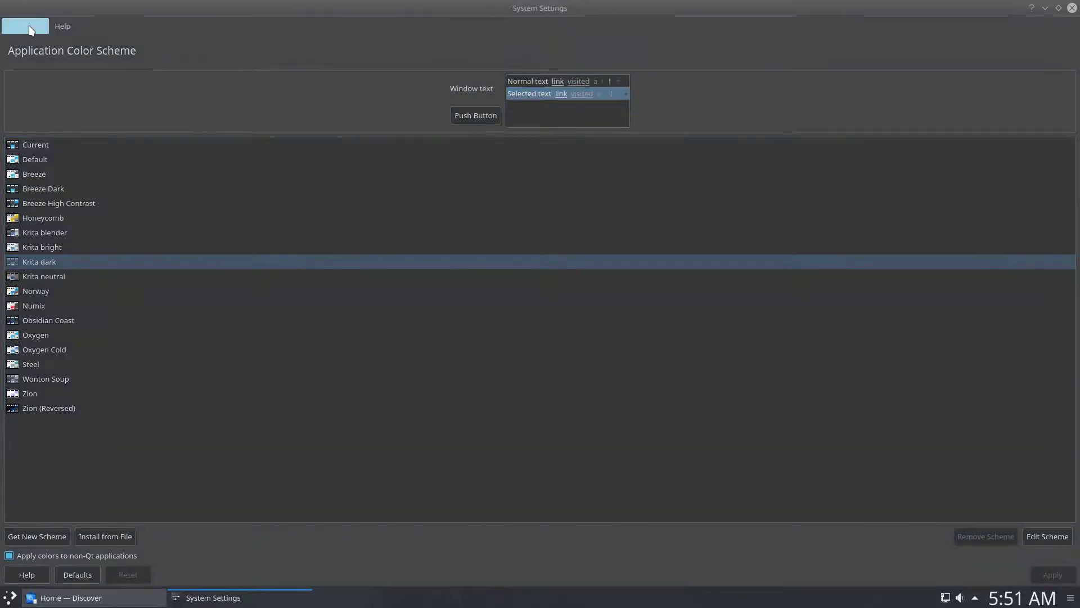
# View the System Fonts group in the font management settings.
pyautogui.click(29, 29)
pyautogui.click(137, 76)
pyautogui.click(63, 81)
pyautogui.click(123, 139)
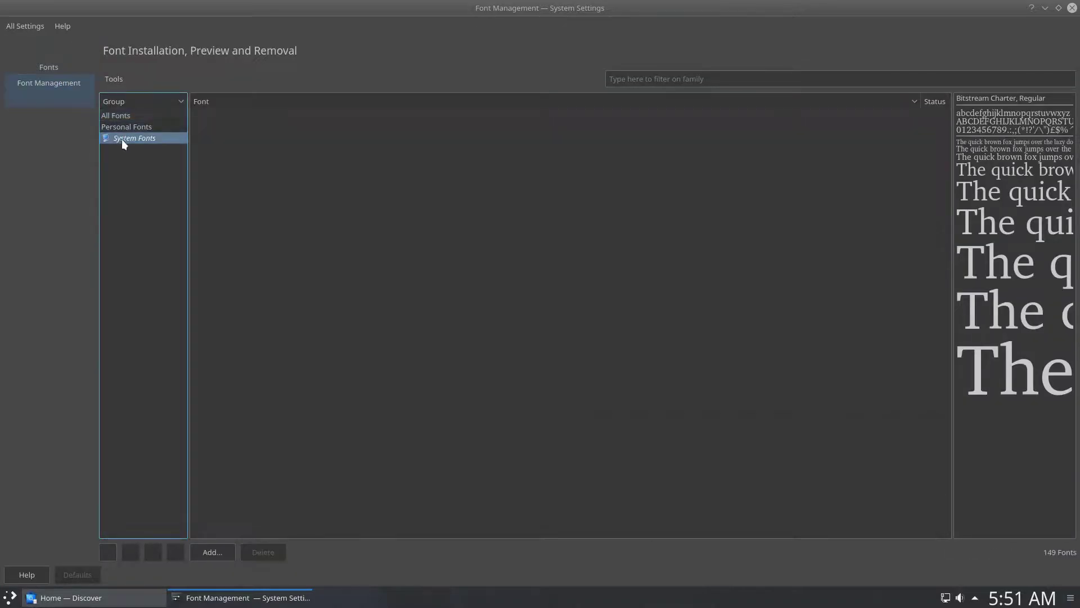
# Examine the available icon themes and their advanced options.
pyautogui.click(26, 25)
pyautogui.click(188, 79)
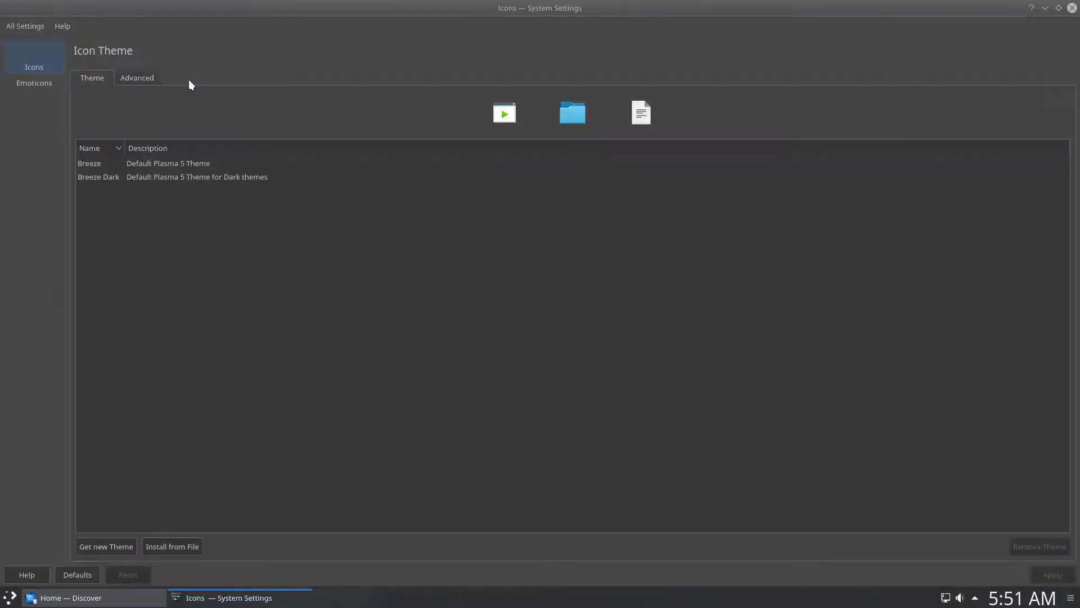
pyautogui.click(145, 79)
pyautogui.moveTo(104, 131); pyautogui.dragTo(97, 199)
# Preview the EmojiOne, Konqi and Breeze emoticon themes and discard the changes.
pyautogui.click(42, 86)
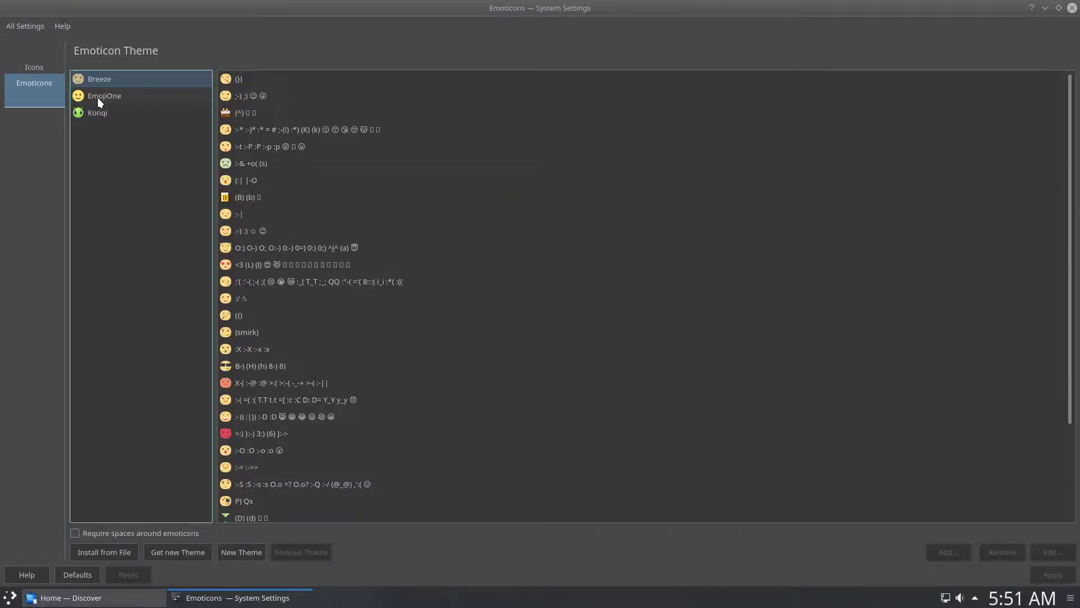
pyautogui.click(96, 96)
pyautogui.click(96, 112)
pyautogui.click(100, 80)
pyautogui.click(28, 29)
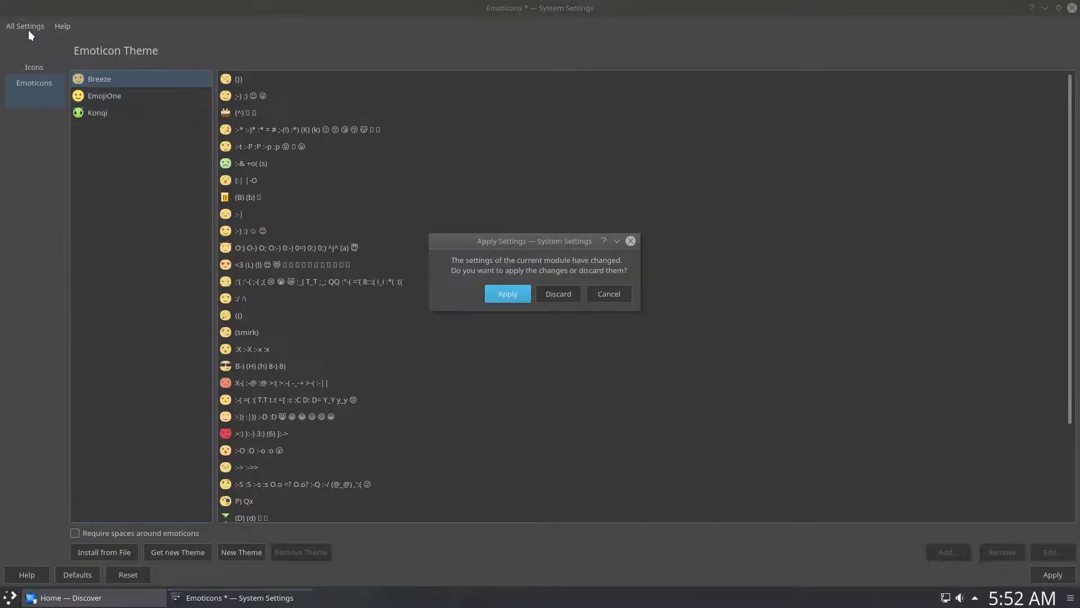
pyautogui.click(558, 292)
# Examine the widget style fine-tuning, the titlebar button layout of the window decorations and the GNOME application style settings.
pyautogui.click(238, 78)
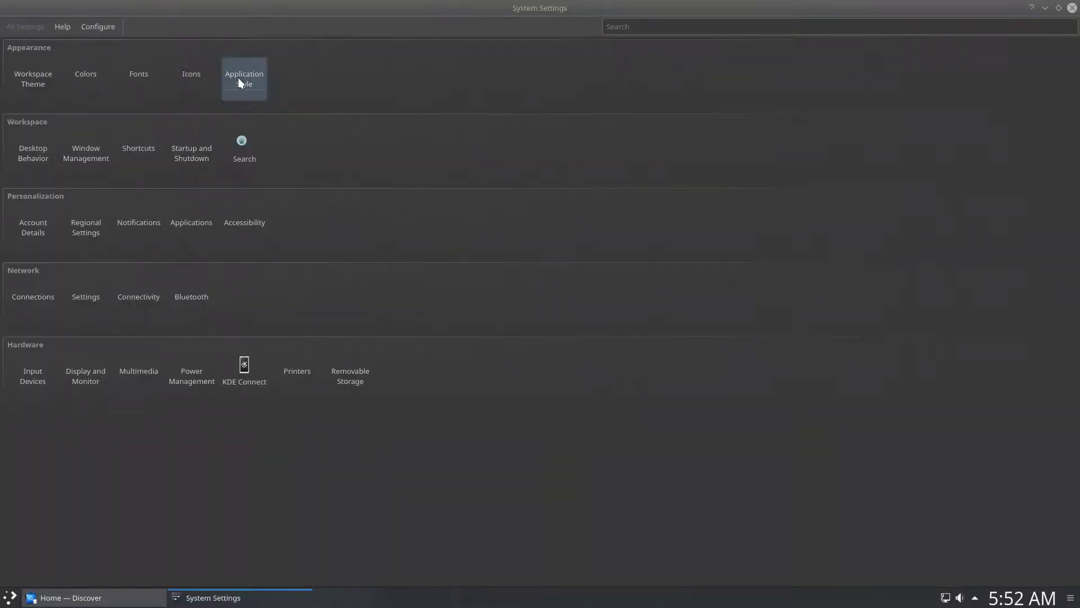
pyautogui.click(181, 79)
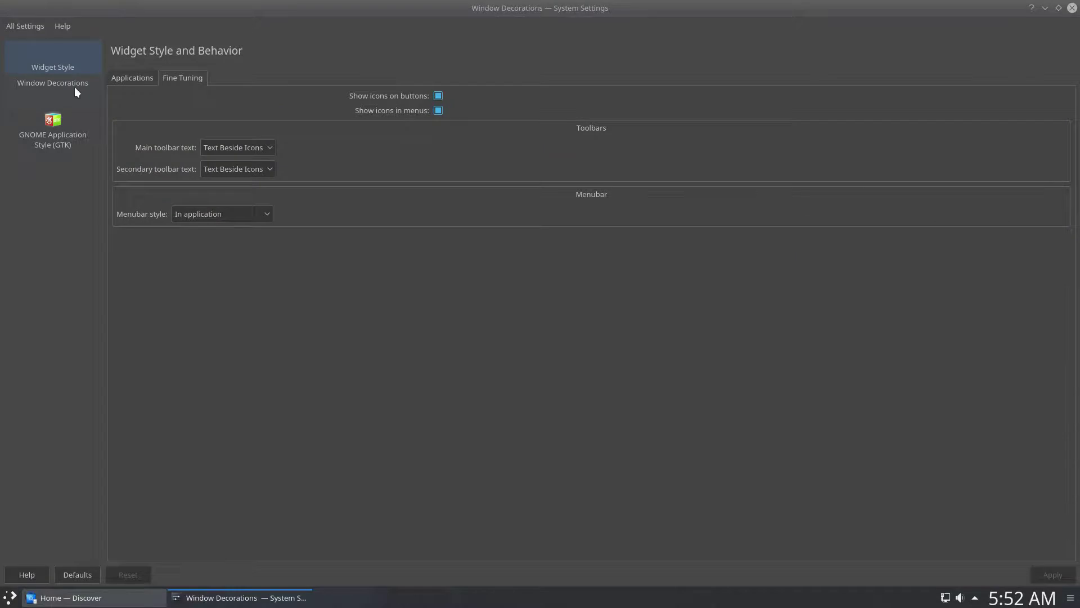
pyautogui.click(74, 87)
pyautogui.click(167, 83)
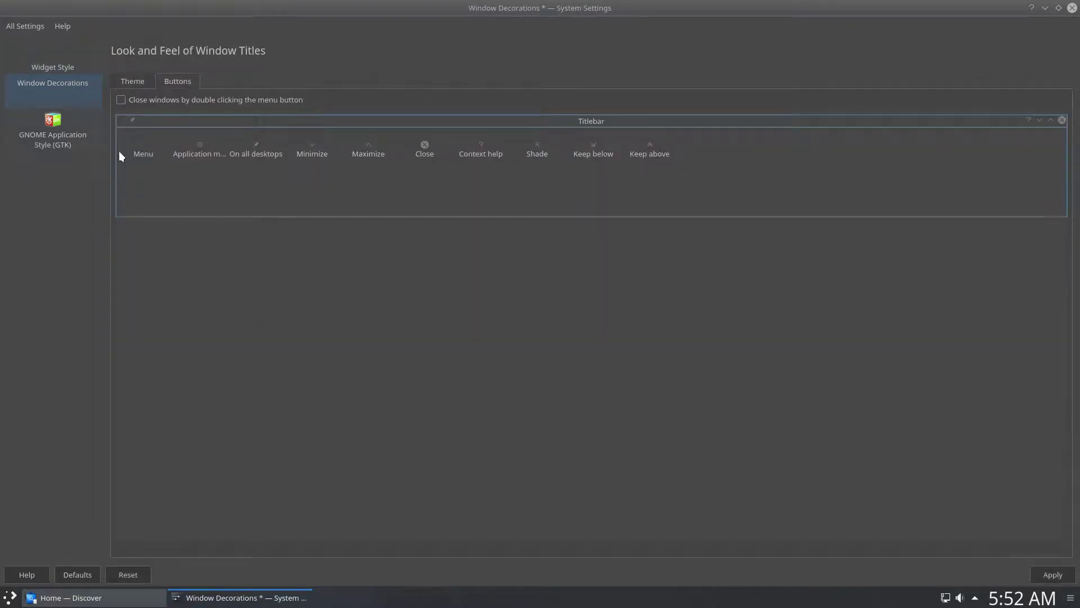
pyautogui.click(53, 131)
pyautogui.click(528, 296)
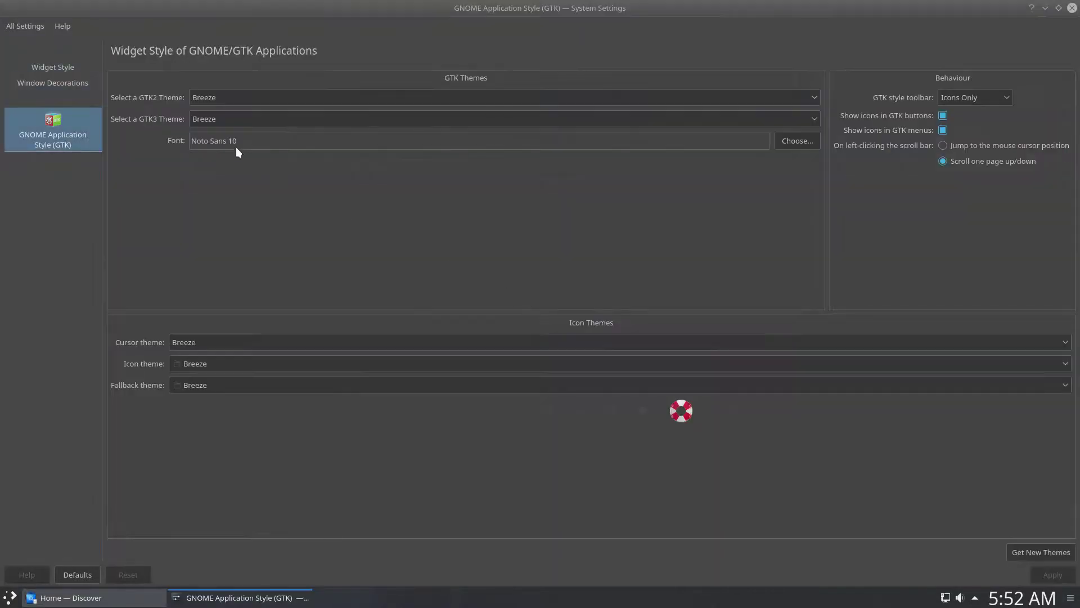
# Look through the desktop behavior settings for desktop effects, screen edges and touch screen gestures.
pyautogui.click(32, 29)
pyautogui.click(21, 154)
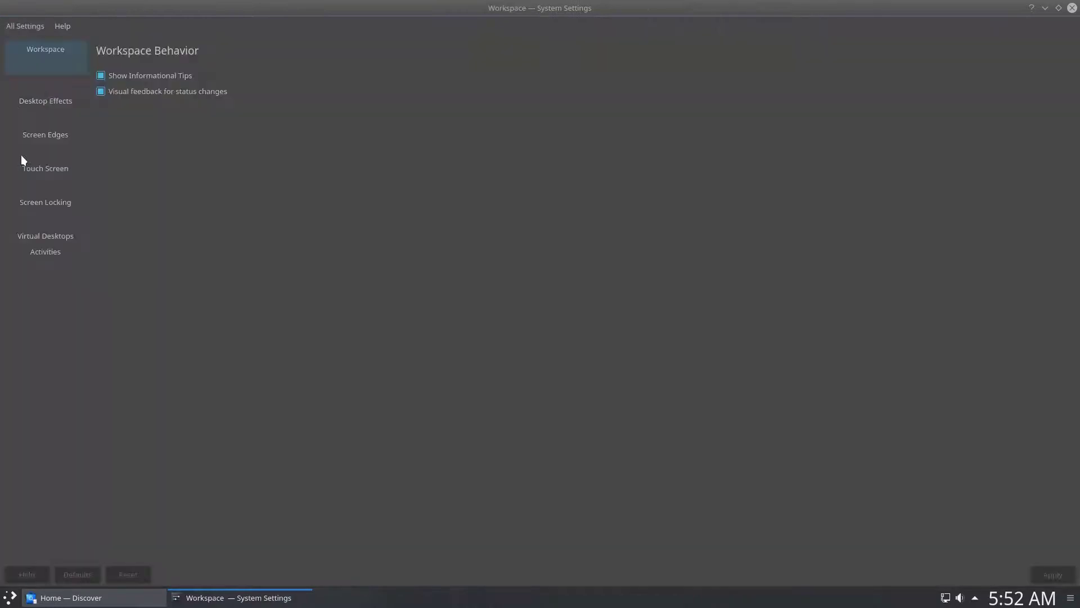
pyautogui.click(40, 103)
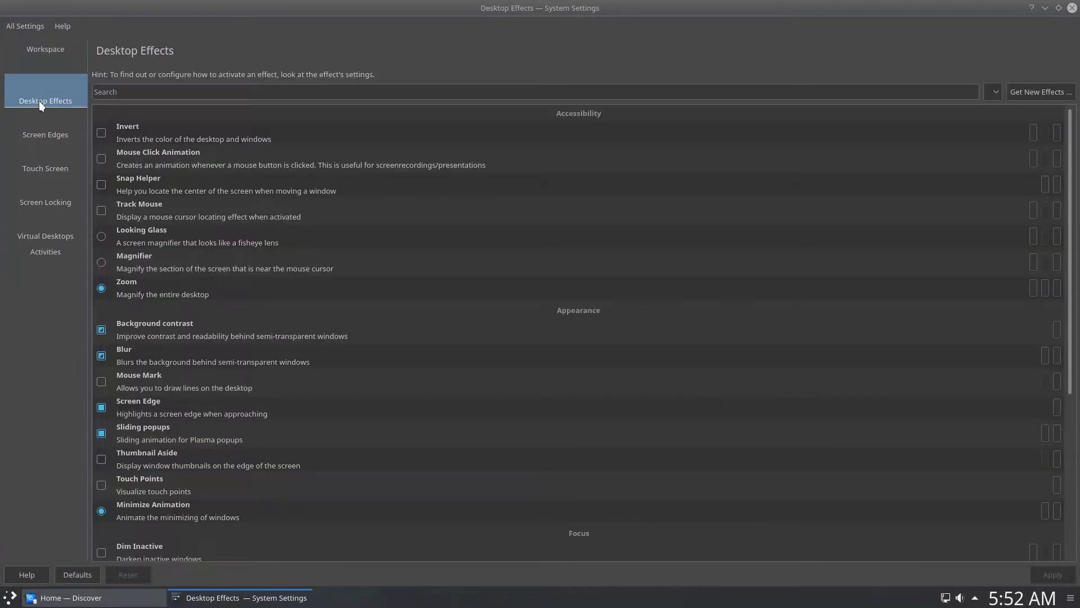
pyautogui.click(42, 132)
pyautogui.click(39, 164)
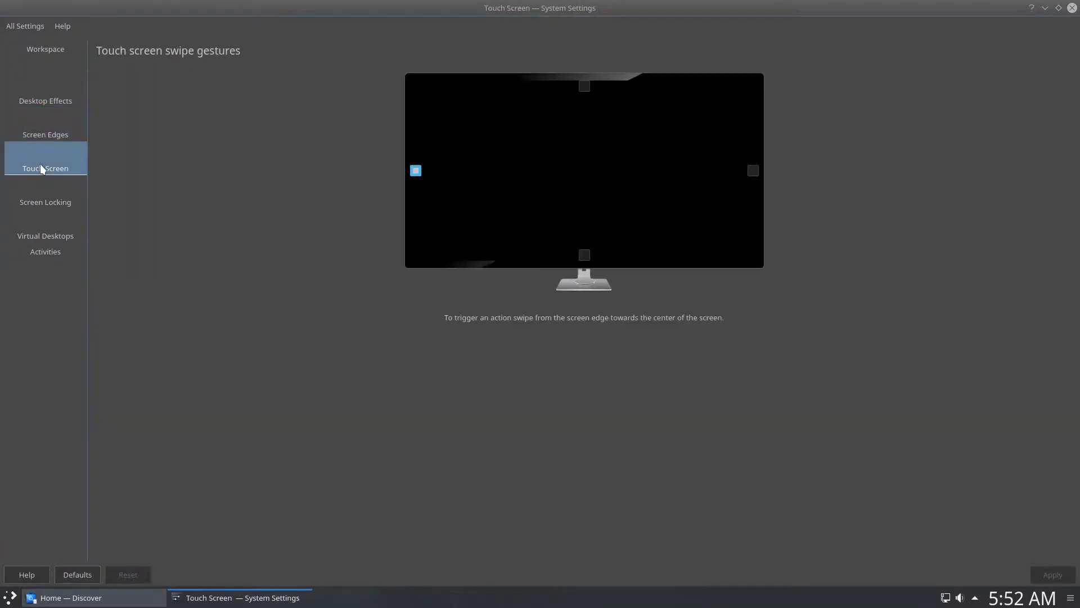
# Examine the lock screen's wallpaper types and background color picker, leaving the plain color wallpaper unchanged.
pyautogui.click(45, 197)
pyautogui.click(155, 79)
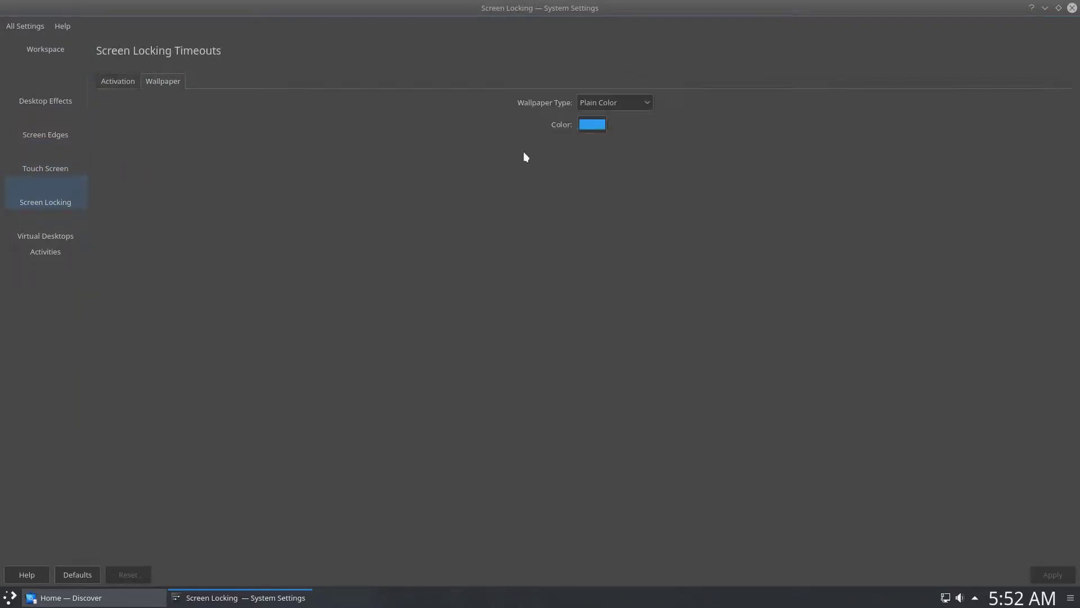
pyautogui.click(586, 129)
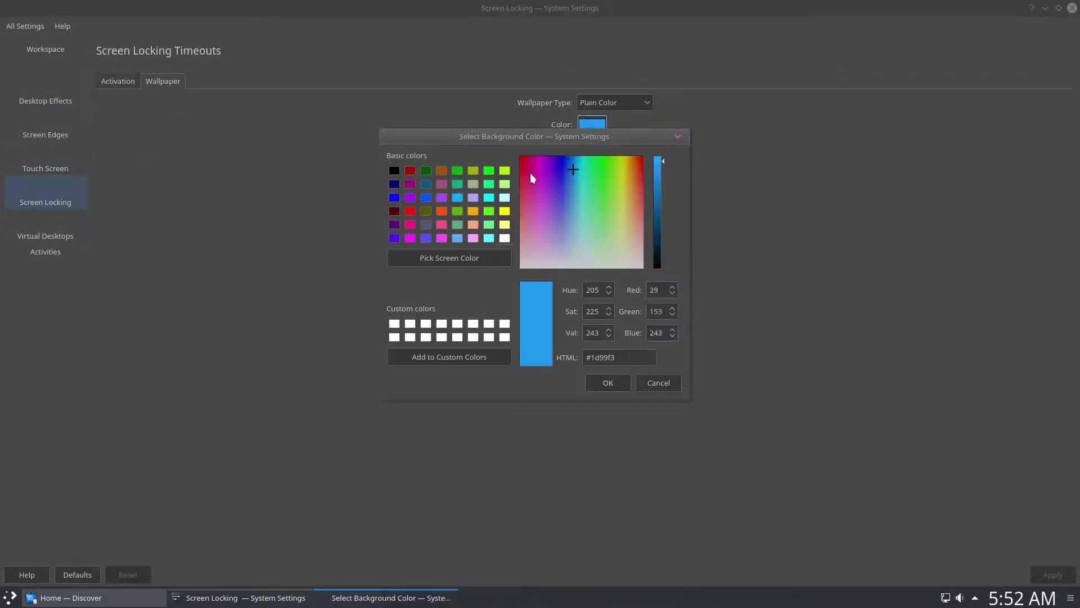
pyautogui.click(647, 382)
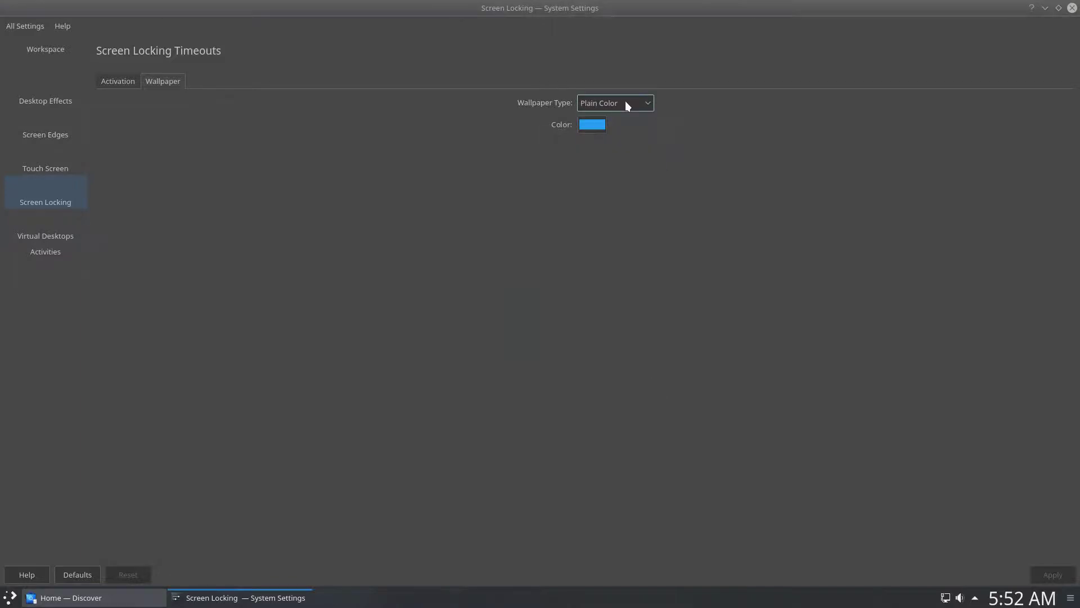
pyautogui.click(650, 106)
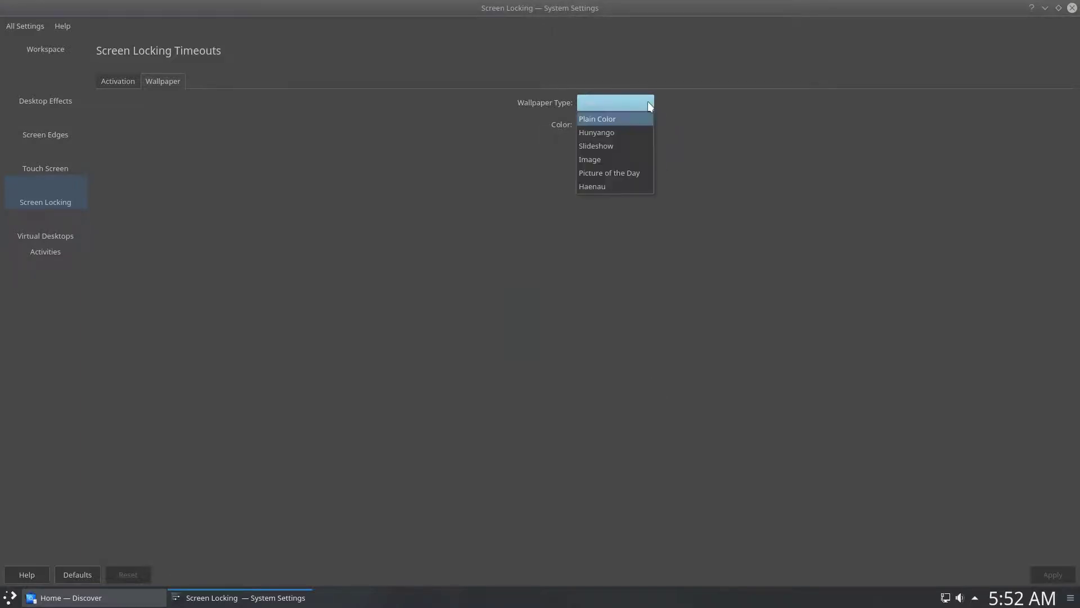
pyautogui.click(647, 104)
# Look through the virtual desktop layout and switching settings and return to the screen locking settings.
pyautogui.click(58, 241)
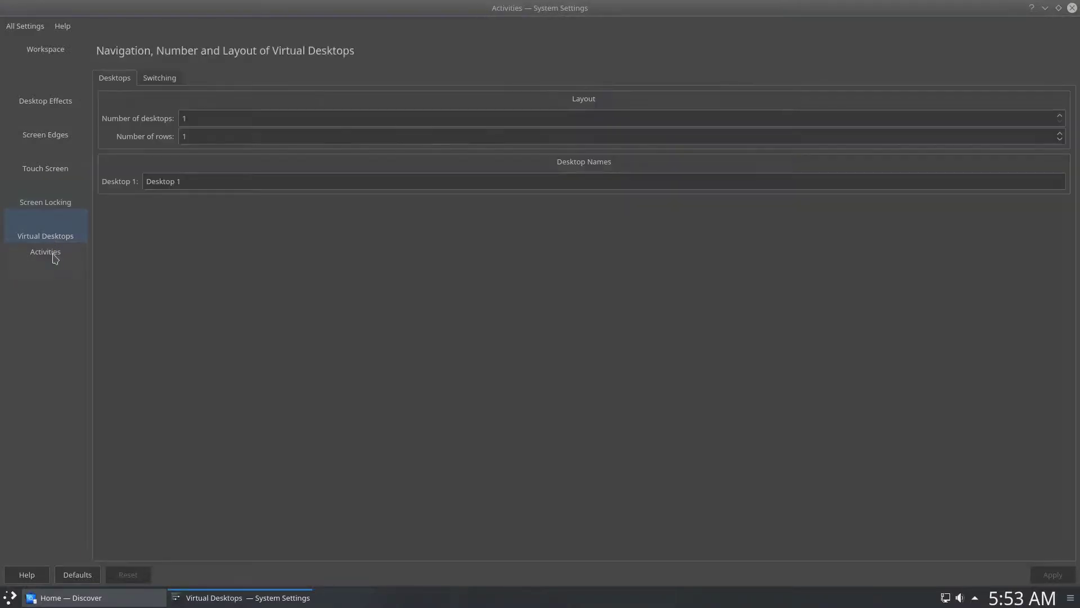
pyautogui.click(161, 79)
pyautogui.click(205, 79)
pyautogui.click(70, 215)
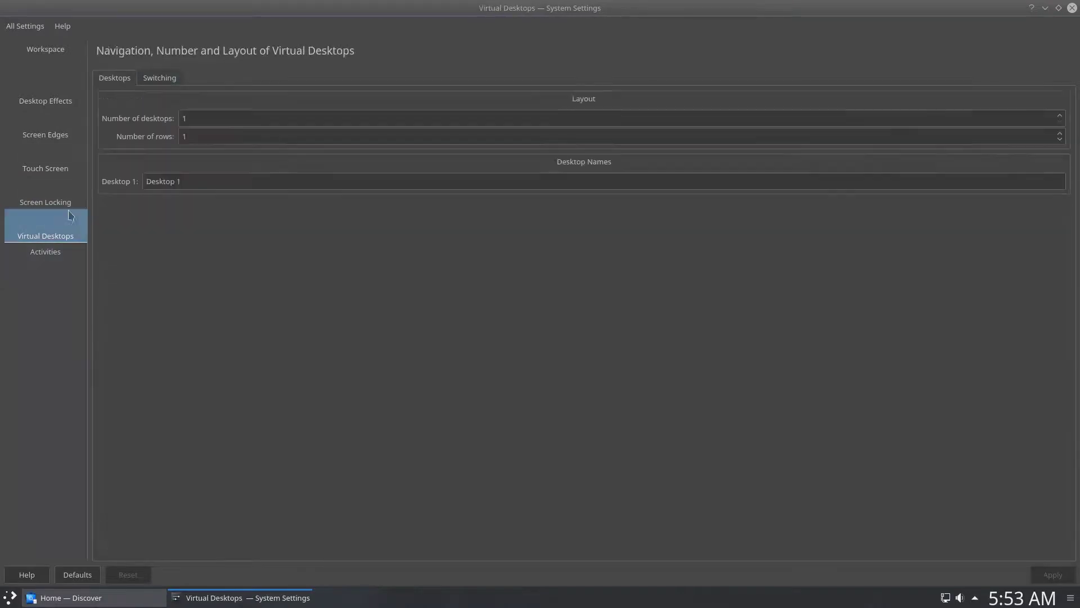
pyautogui.click(162, 79)
pyautogui.click(53, 198)
# Look through the window management settings for window behavior, task switcher and KWin scripts.
pyautogui.click(24, 25)
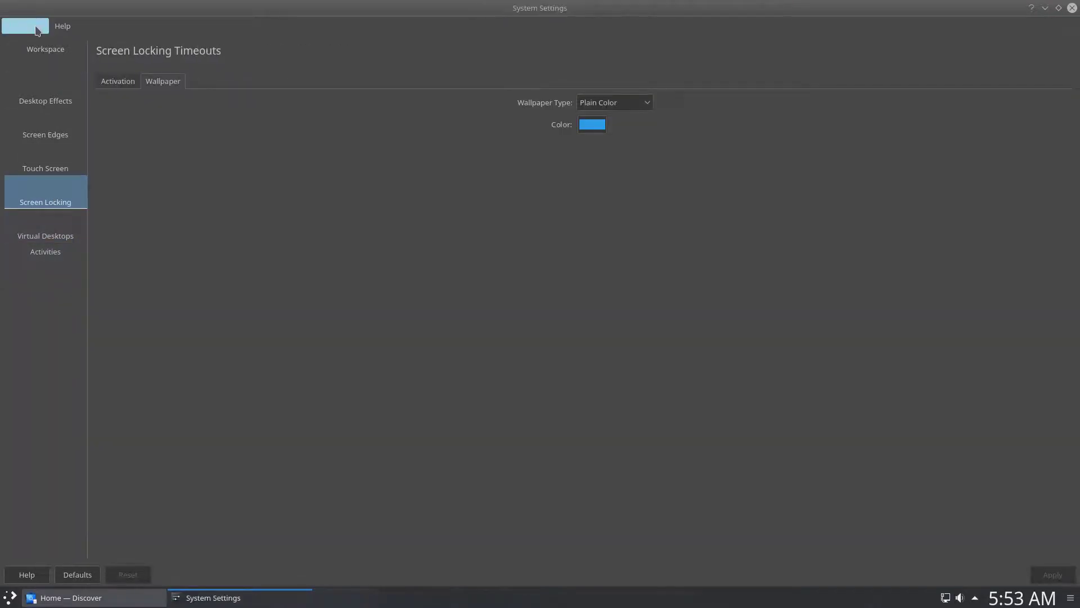
pyautogui.click(89, 157)
pyautogui.scroll(-4, 151, 84)
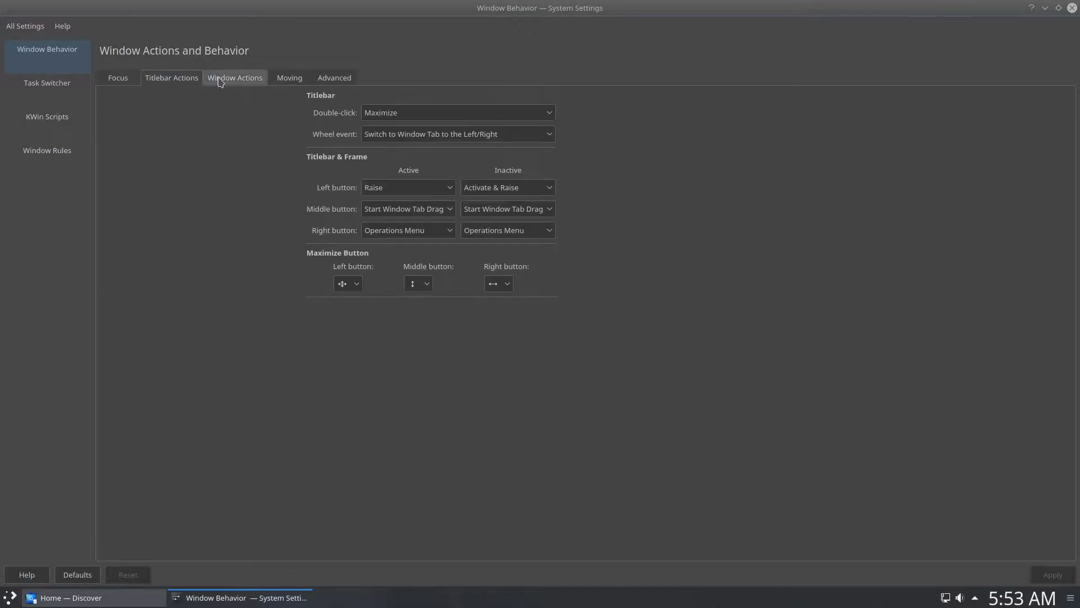
pyautogui.click(40, 83)
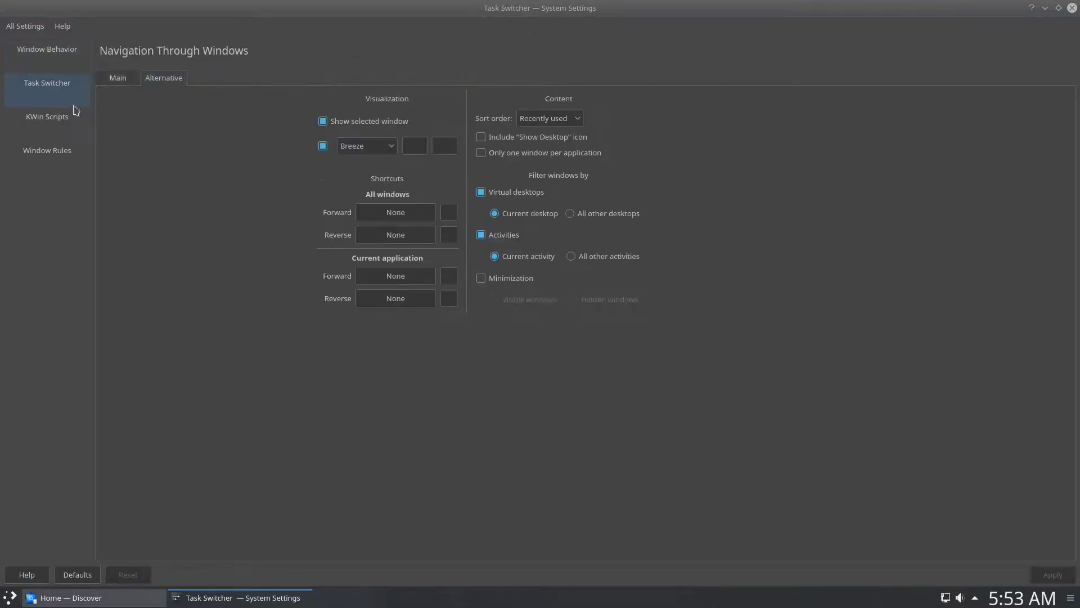
pyautogui.click(52, 118)
# Examine the size, arrangement and appearance options of a new window rule and discard it.
pyautogui.click(51, 159)
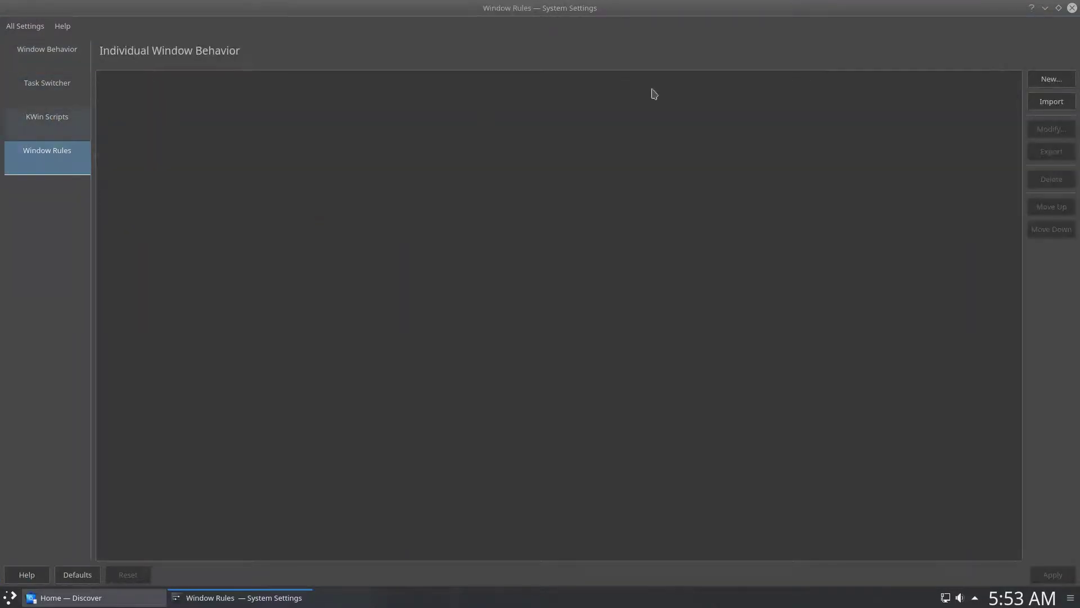
pyautogui.click(1052, 78)
pyautogui.click(474, 92)
pyautogui.click(534, 92)
pyautogui.click(592, 90)
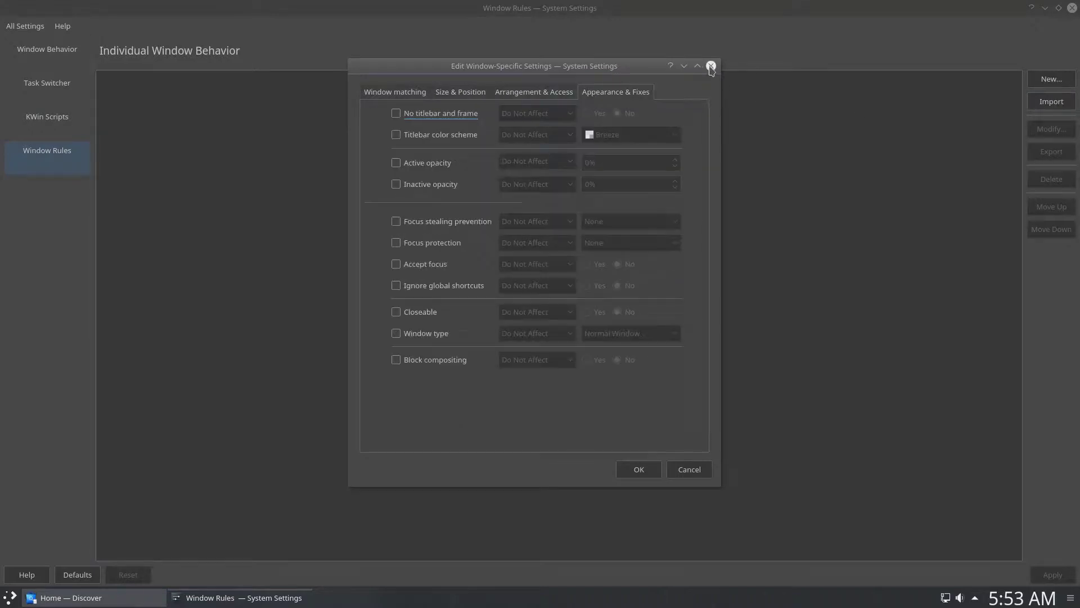
pyautogui.click(711, 66)
# Look through the standard, global and custom keyboard shortcut settings.
pyautogui.click(24, 32)
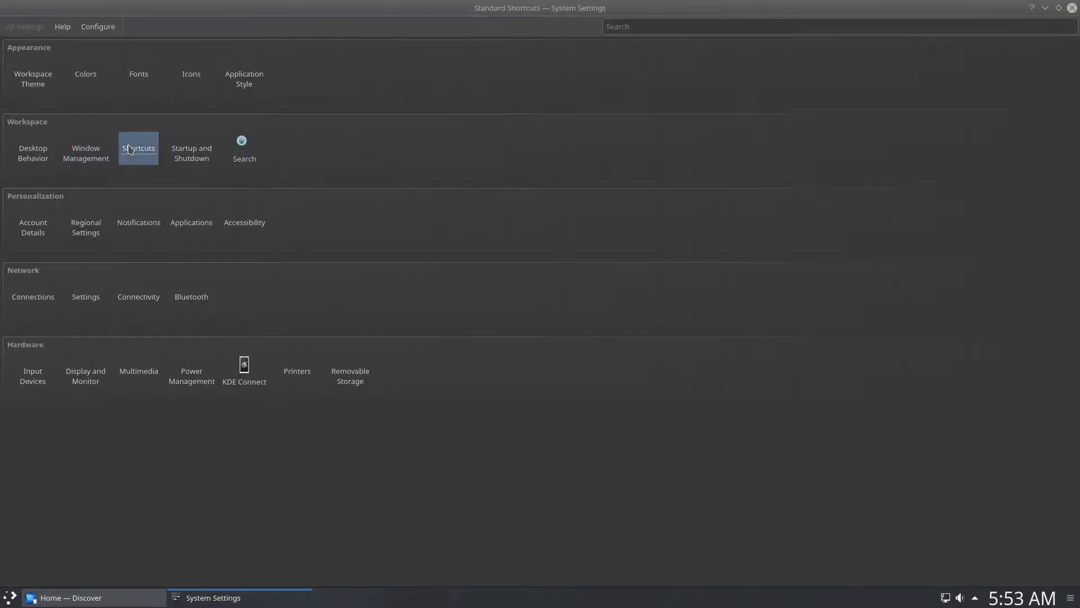
pyautogui.click(144, 142)
pyautogui.click(62, 104)
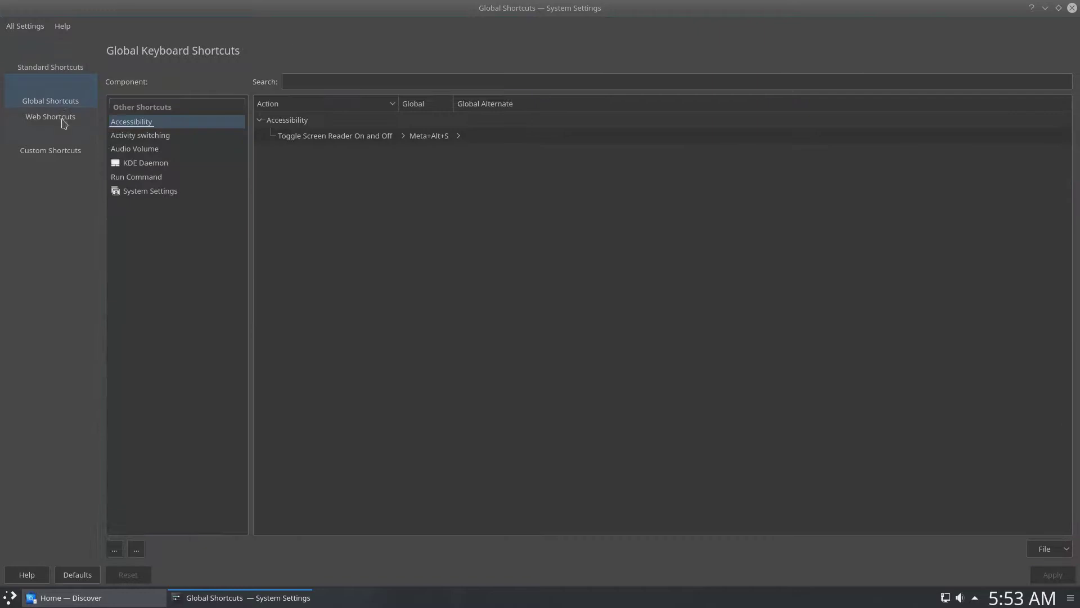
pyautogui.click(35, 151)
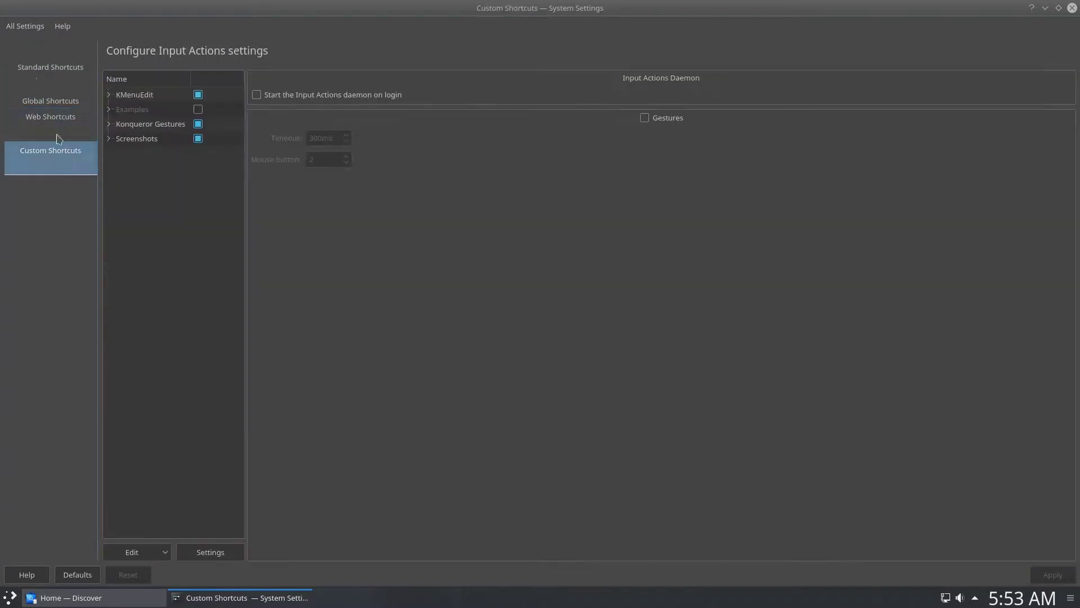
# Look through the startup and shutdown settings for login screen, autostart, background services, desktop session and boot splash.
pyautogui.click(22, 27)
pyautogui.click(153, 149)
pyautogui.click(192, 160)
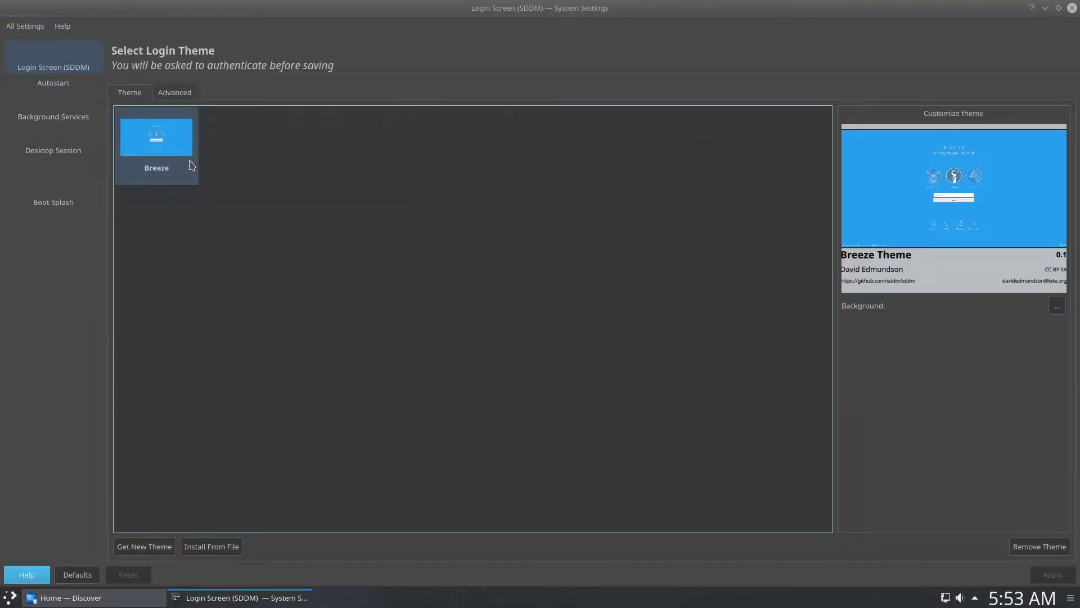
pyautogui.click(175, 93)
pyautogui.click(53, 83)
pyautogui.click(56, 118)
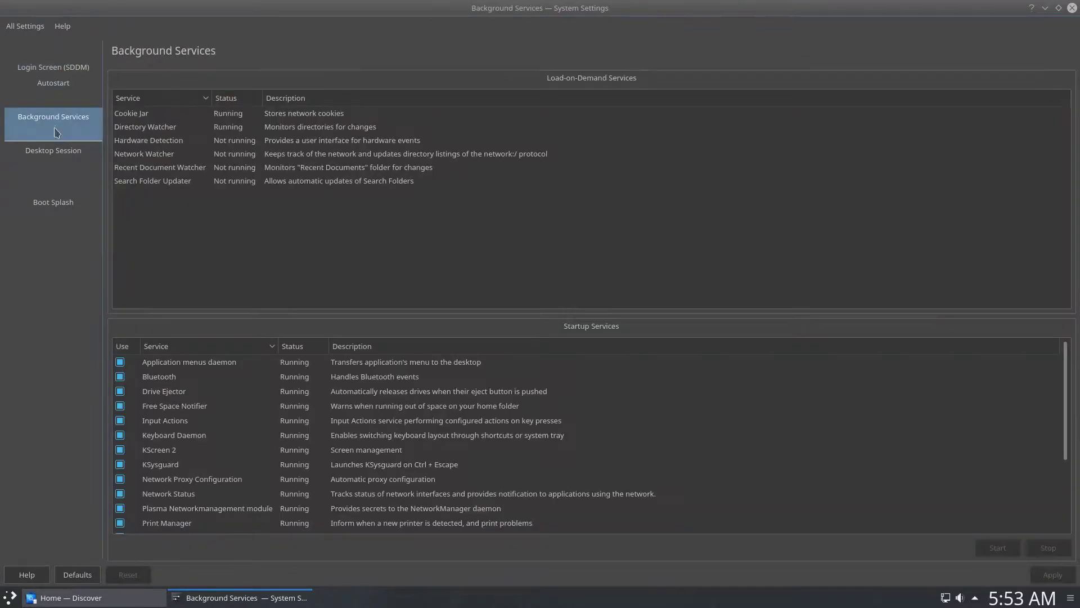
pyautogui.click(54, 163)
pyautogui.click(52, 207)
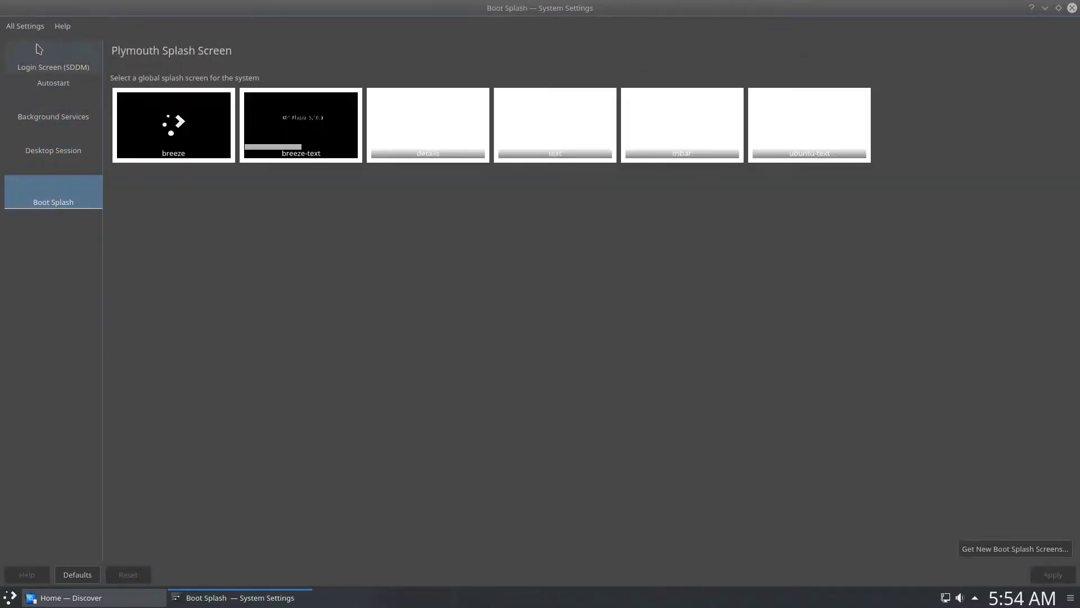
# Examine the file search settings and the available Plasma search plugins.
pyautogui.click(40, 31)
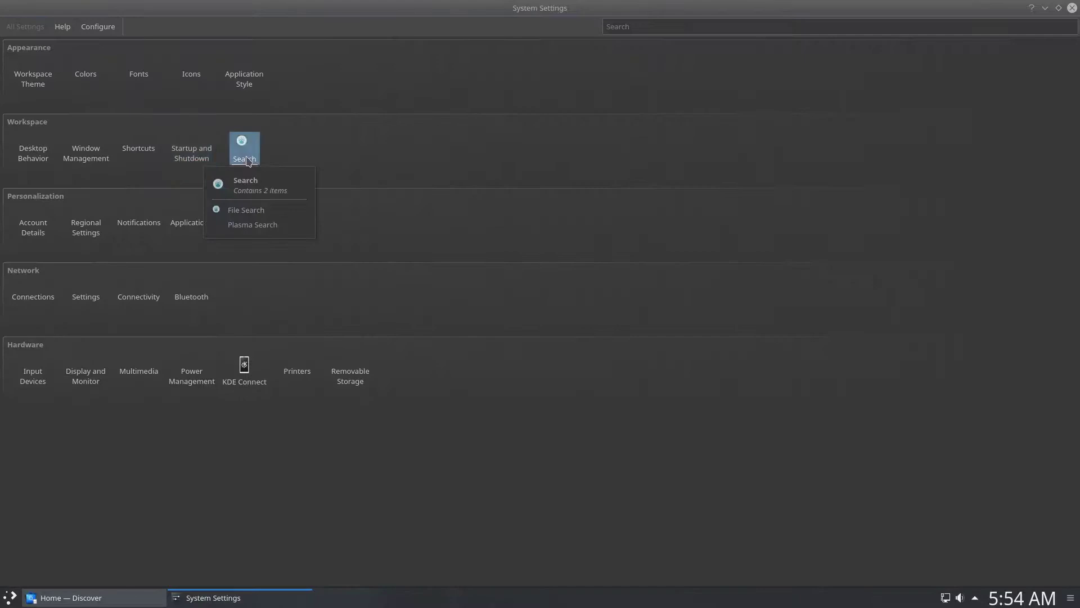
pyautogui.click(241, 158)
pyautogui.click(43, 83)
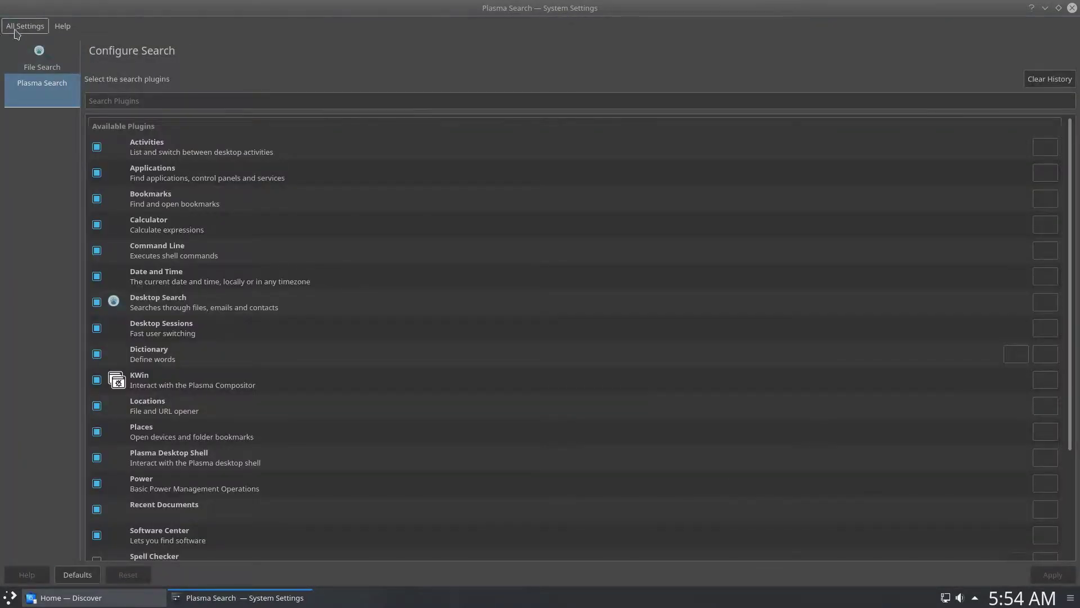
# Examine the account details settings for KDE Wallet, its access control and the user manager.
pyautogui.click(25, 27)
pyautogui.click(38, 216)
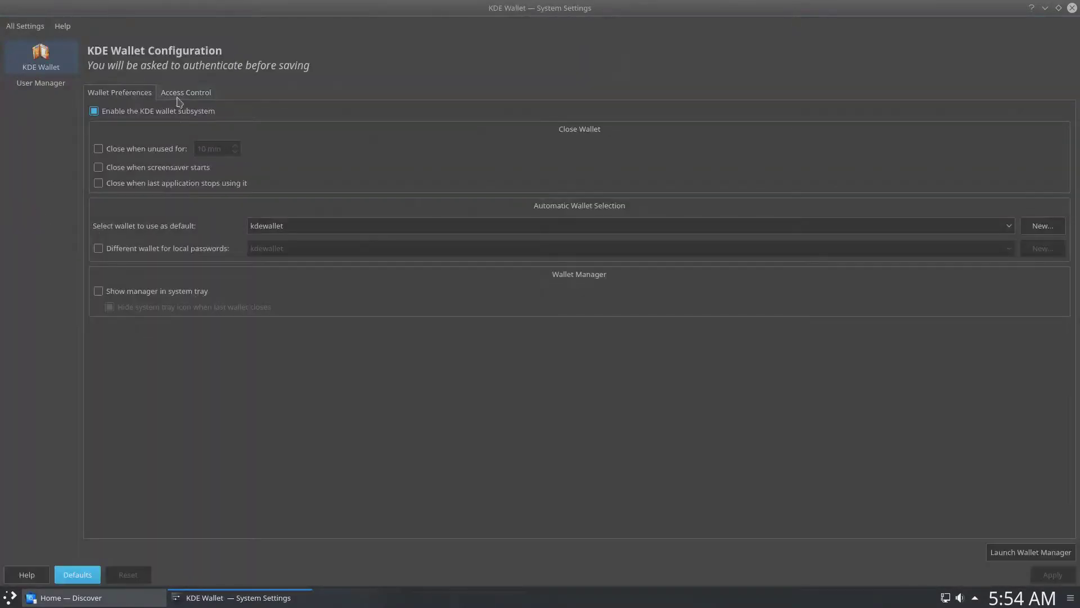
pyautogui.click(60, 84)
pyautogui.click(41, 56)
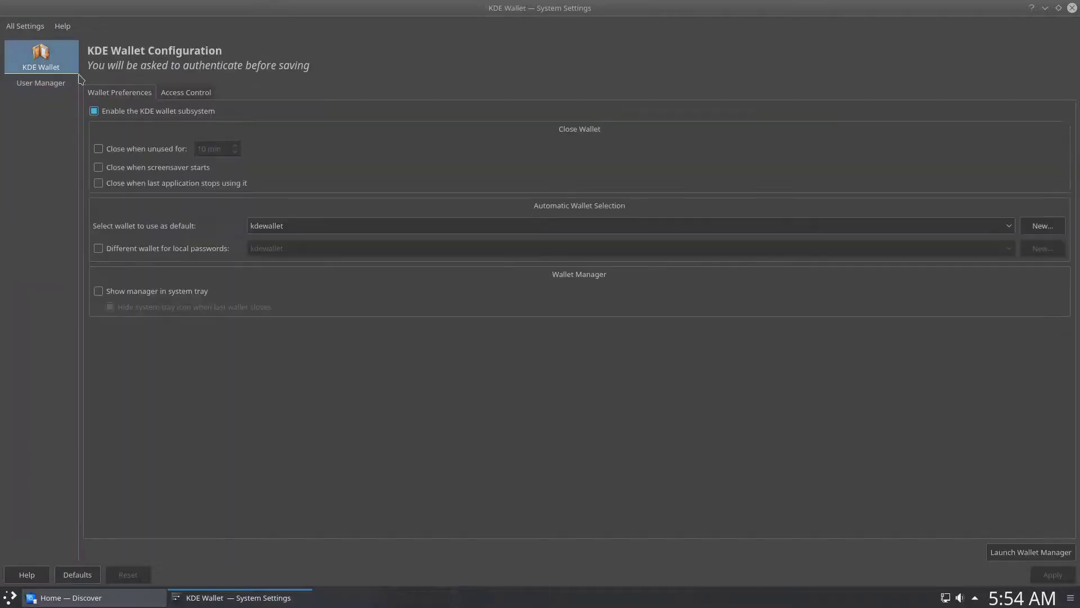
pyautogui.click(163, 94)
# Look through the regional settings for spell check, date and time zone, and the event notification settings.
pyautogui.click(24, 26)
pyautogui.click(87, 223)
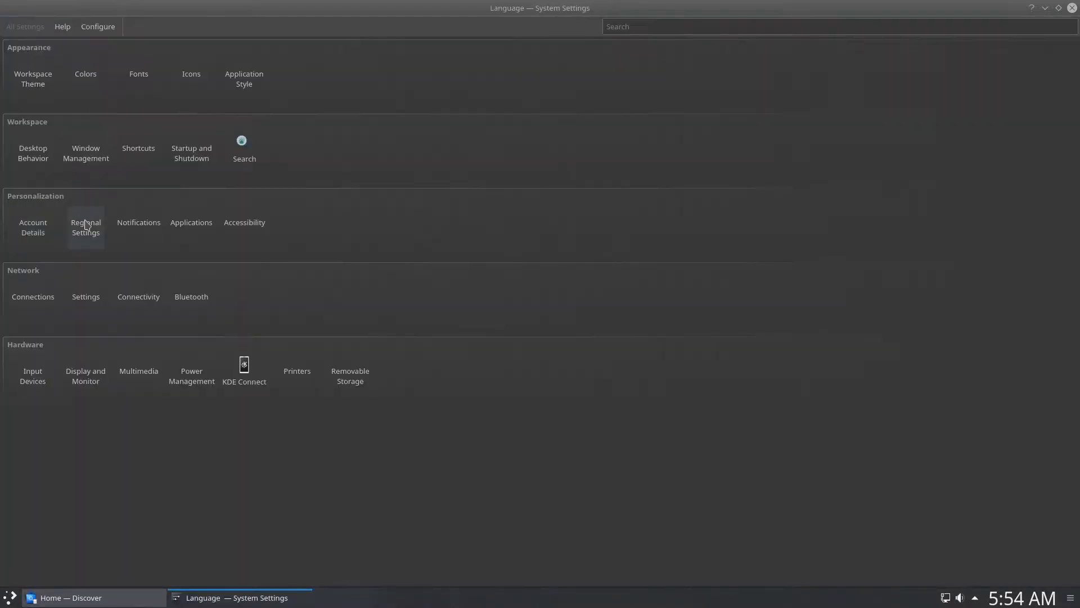
pyautogui.click(40, 120)
pyautogui.click(38, 157)
pyautogui.click(149, 82)
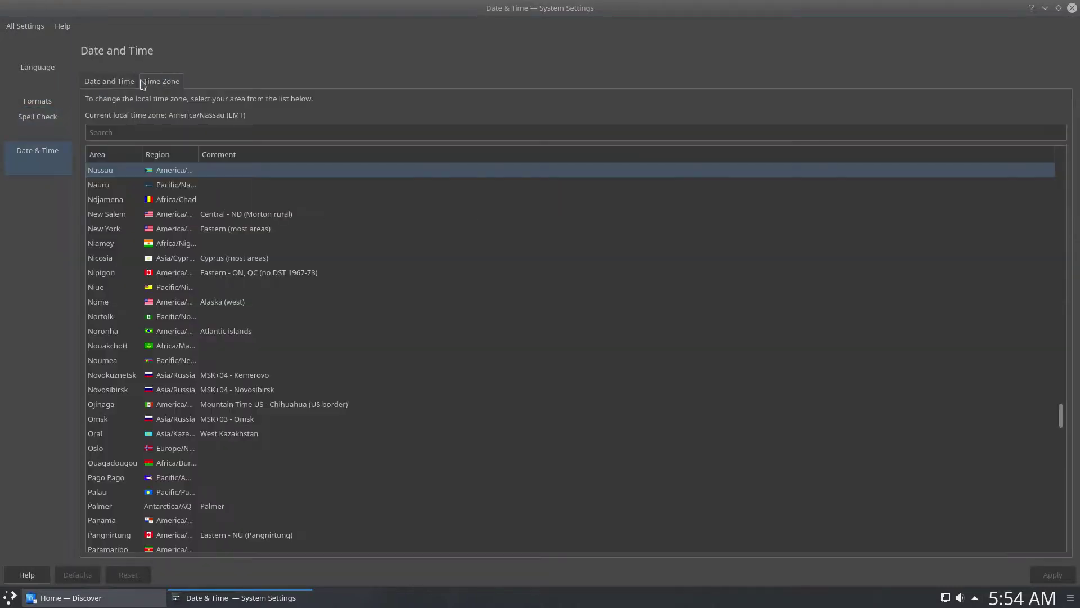
pyautogui.click(25, 26)
pyautogui.click(139, 225)
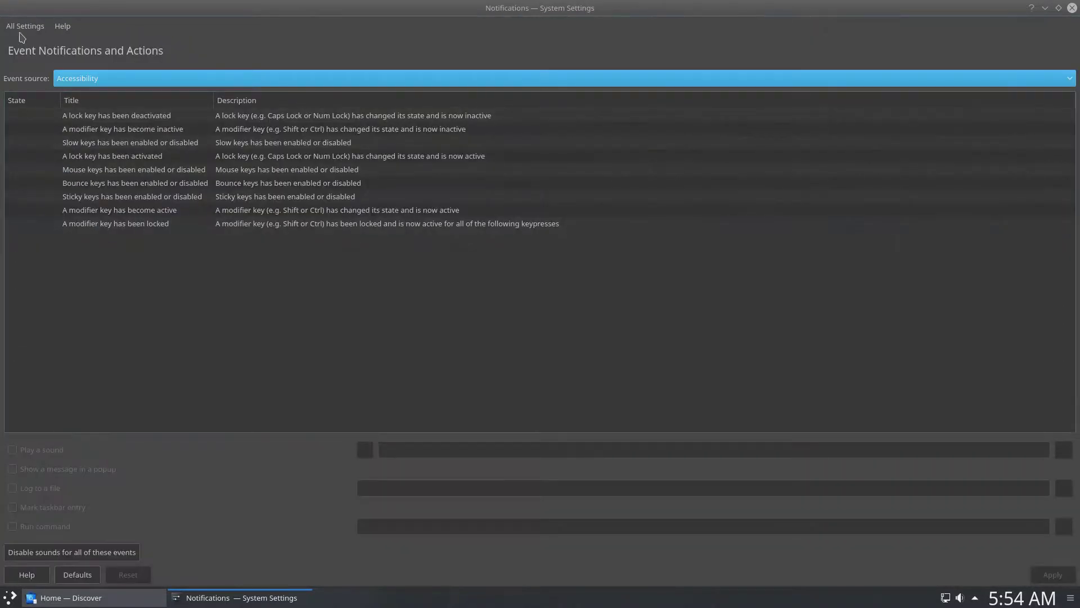
# Look through the default applications, file associations, locations and launch feedback settings.
pyautogui.click(25, 26)
pyautogui.click(184, 227)
pyautogui.click(133, 91)
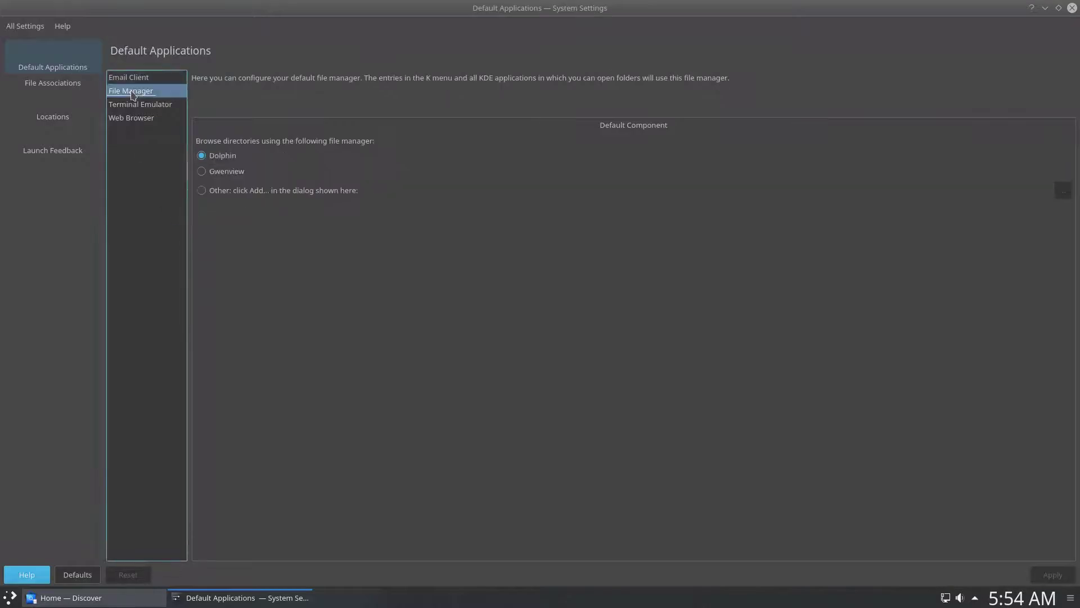
pyautogui.click(130, 105)
pyautogui.click(129, 119)
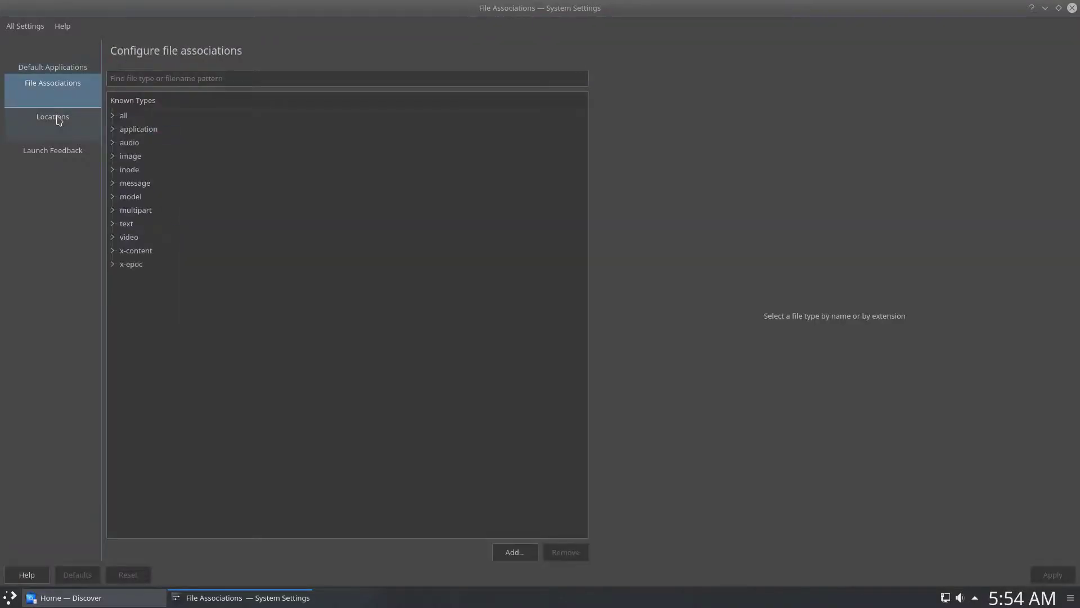
pyautogui.click(56, 117)
pyautogui.click(53, 150)
# Examine the accessibility options for keyboard filters, activation gestures and screen reader.
pyautogui.click(14, 27)
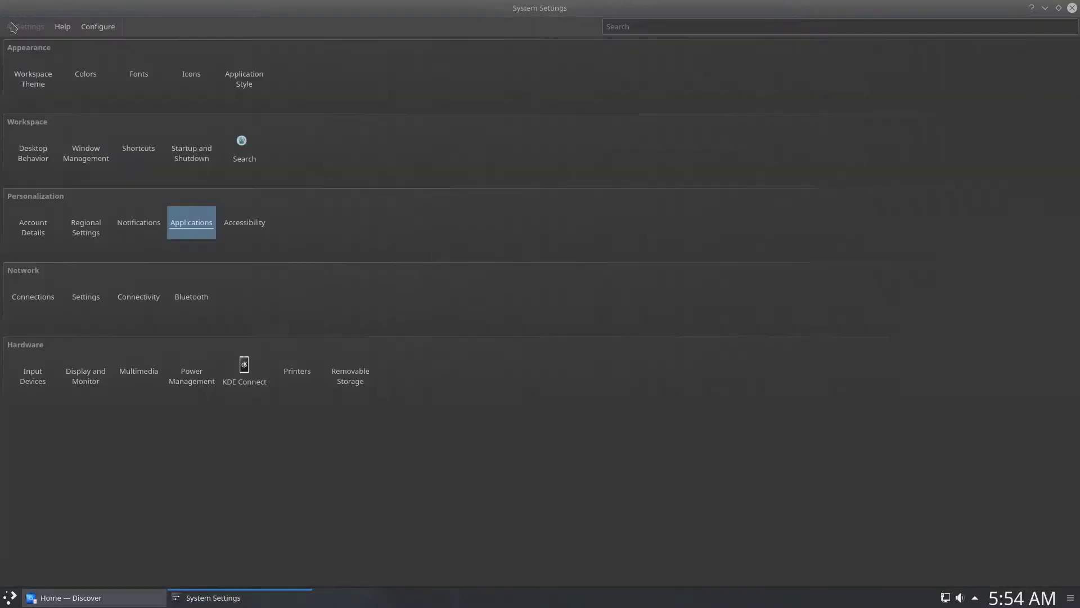
pyautogui.click(245, 224)
pyautogui.click(137, 78)
pyautogui.click(229, 86)
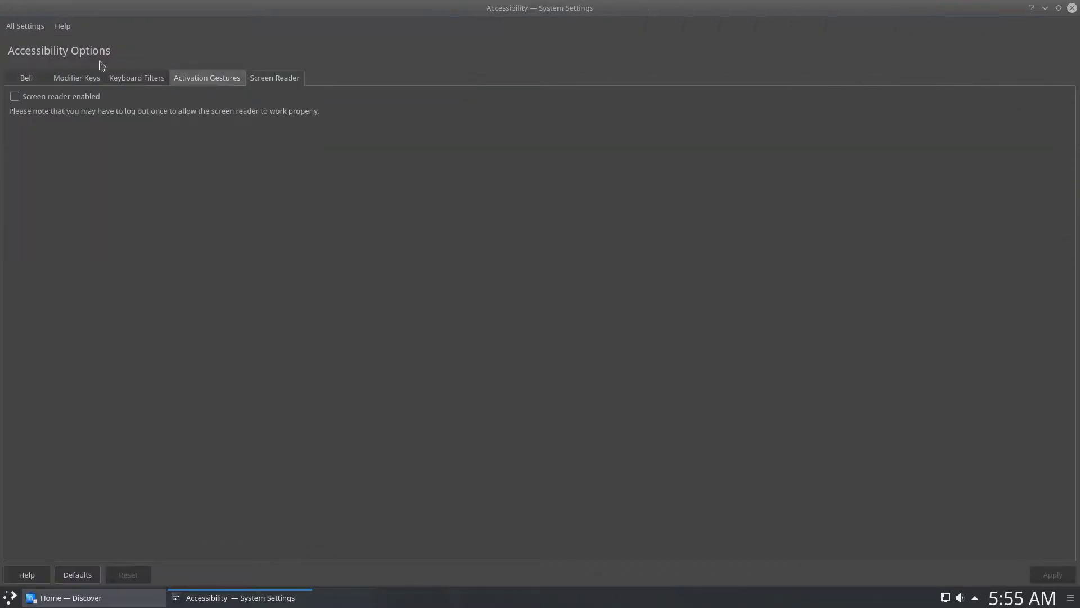
# Examine the wired network connection's general, 802.1x security, IPv4 and IPv6 settings.
pyautogui.click(14, 26)
pyautogui.click(34, 294)
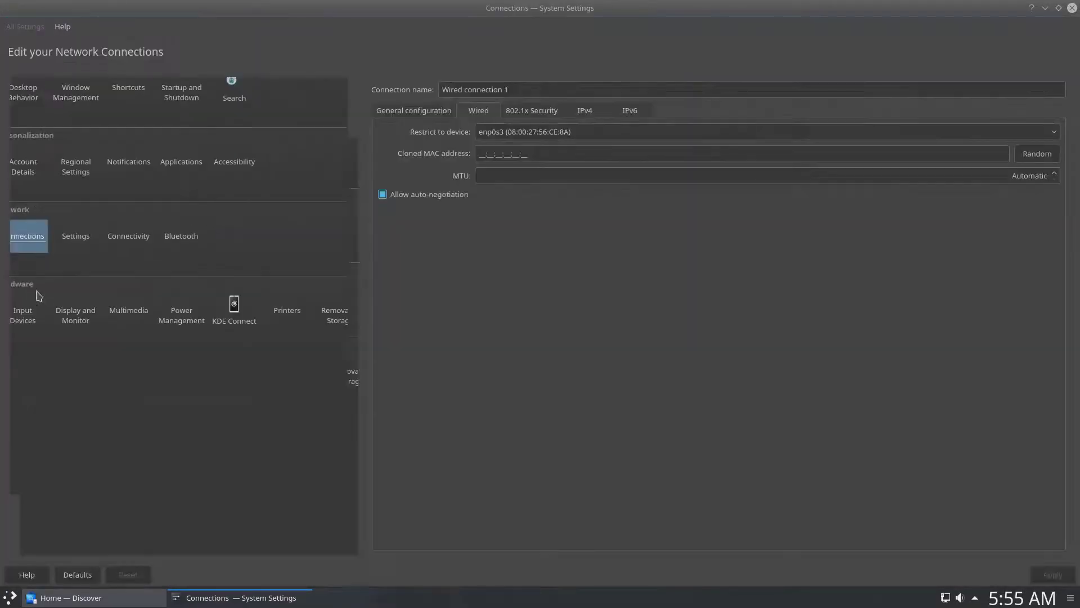
pyautogui.click(413, 109)
pyautogui.click(531, 109)
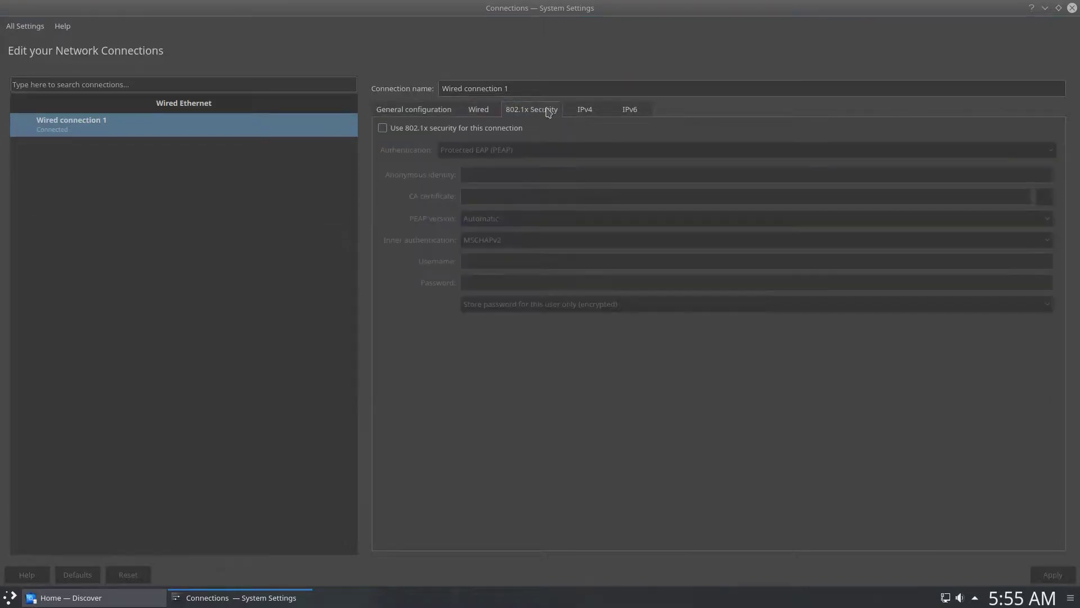
pyautogui.click(585, 109)
pyautogui.click(629, 109)
# Look through the network settings for connection preferences, SSL, cache, cookies and browser identification.
pyautogui.click(25, 25)
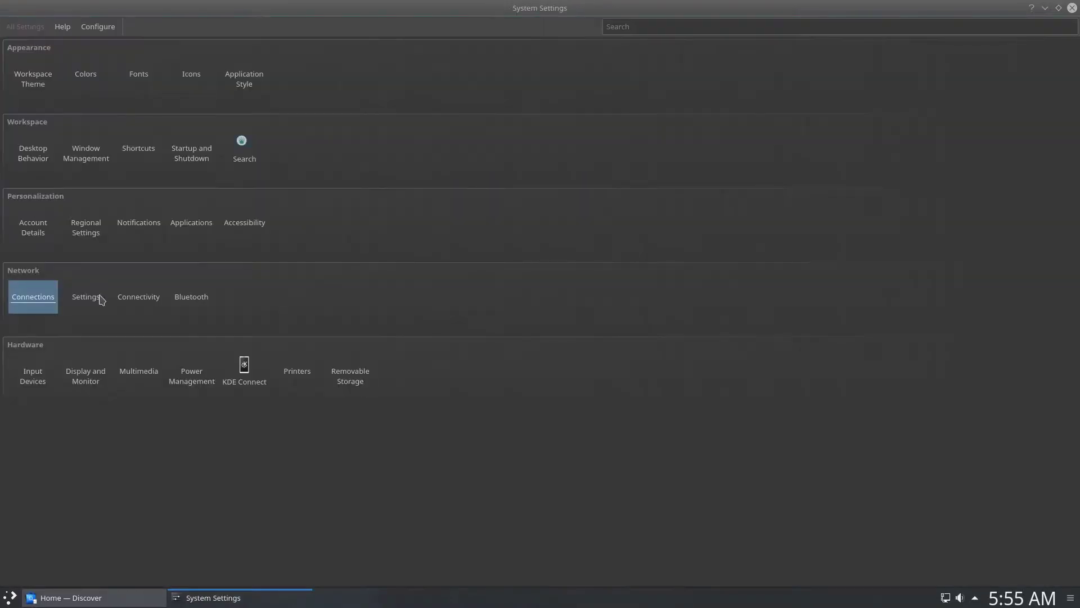
pyautogui.click(96, 296)
pyautogui.click(52, 91)
pyautogui.click(47, 129)
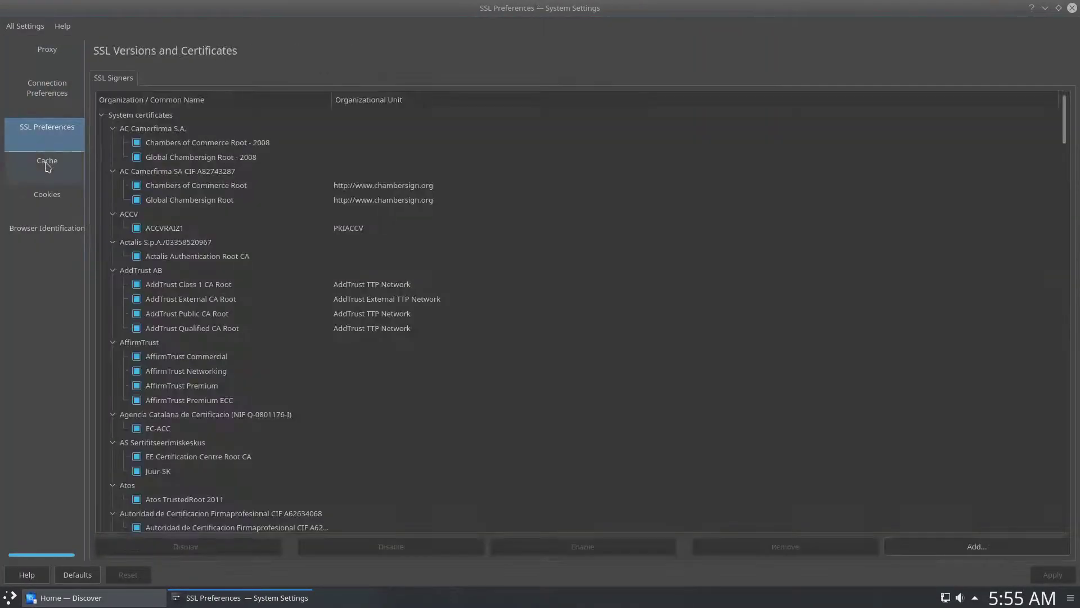
pyautogui.click(49, 162)
pyautogui.click(50, 197)
pyautogui.click(162, 77)
pyautogui.click(41, 237)
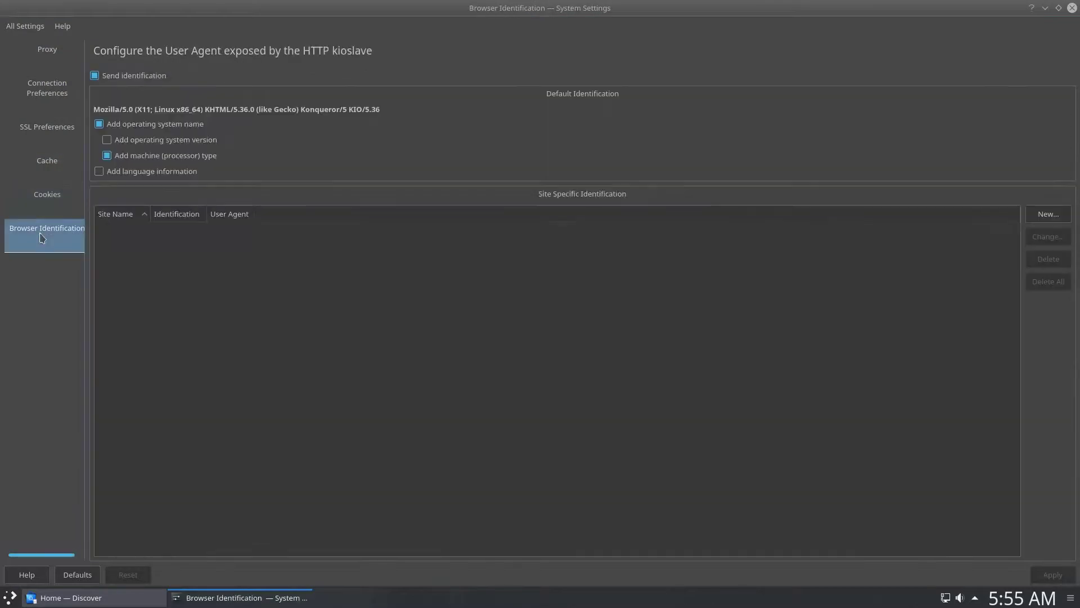
# Examine the network connectivity settings and the Bluetooth adapters and advanced settings.
pyautogui.click(25, 25)
pyautogui.click(139, 297)
pyautogui.click(25, 26)
pyautogui.click(188, 298)
pyautogui.click(49, 101)
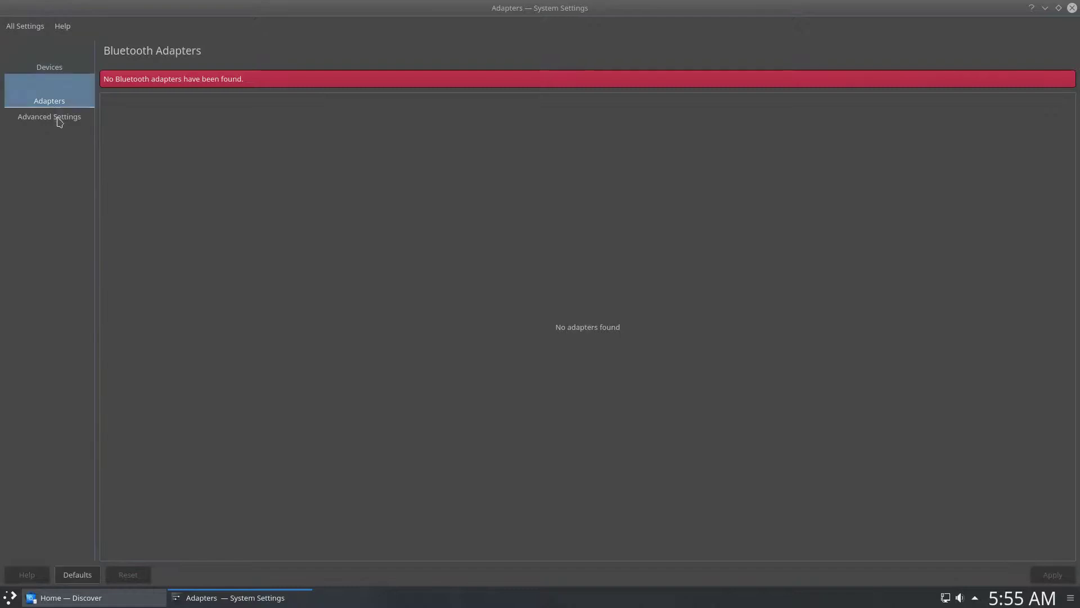
pyautogui.click(49, 117)
# Examine the input device settings for keyboard hardware and layouts, mouse controls and joystick.
pyautogui.click(25, 26)
pyautogui.click(47, 381)
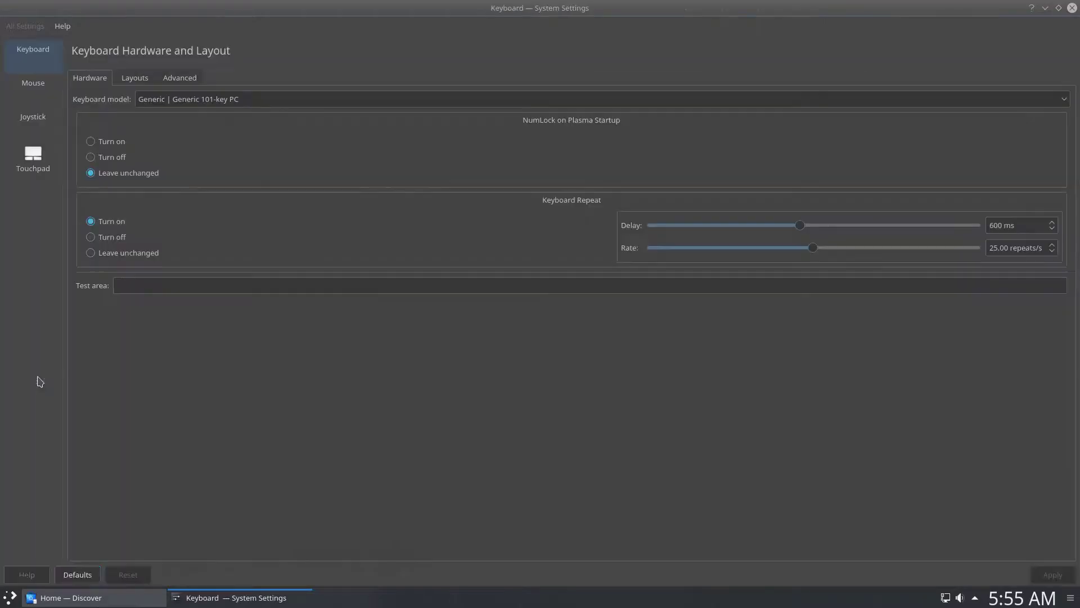
pyautogui.click(134, 78)
pyautogui.click(33, 93)
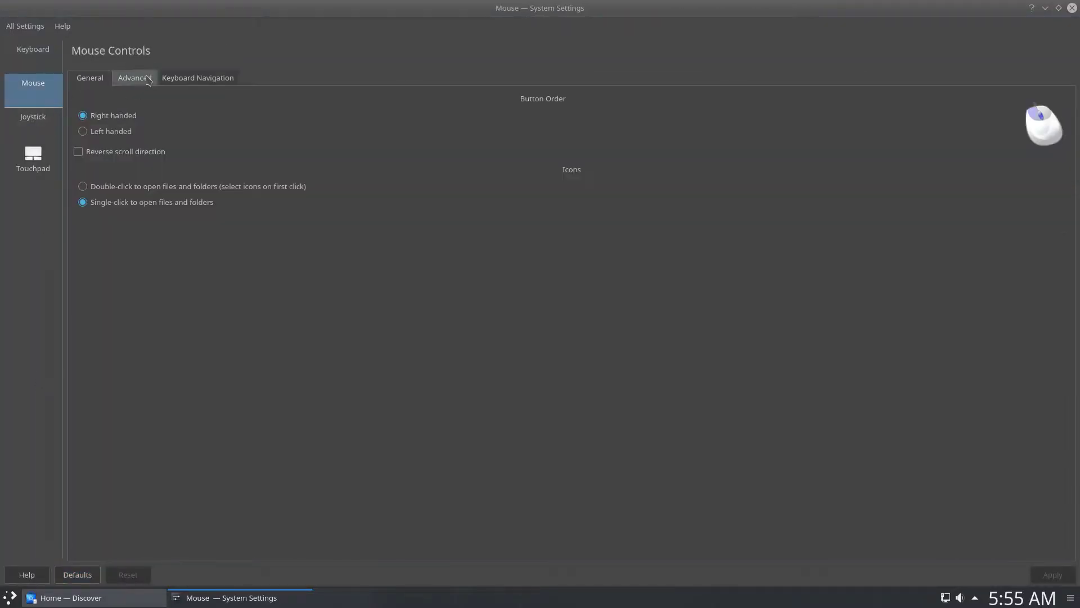
pyautogui.click(135, 78)
pyautogui.click(35, 118)
# Look through the touchpad settings for taps, scrolling, pointer motion, sensitivity and enabling or disabling the touchpad.
pyautogui.click(39, 159)
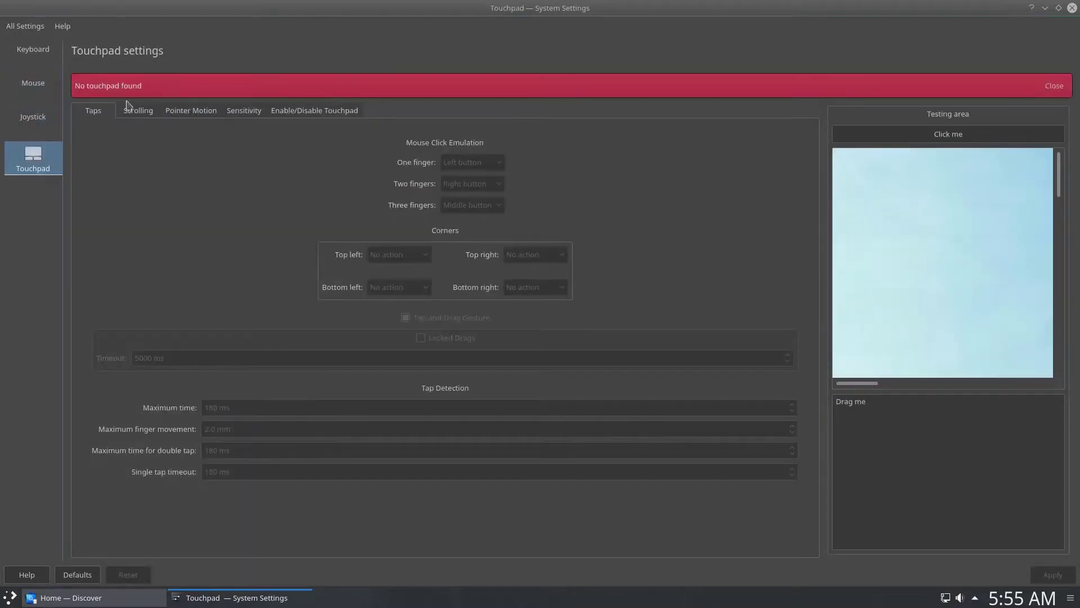
pyautogui.click(138, 110)
pyautogui.click(179, 110)
pyautogui.click(243, 110)
pyautogui.click(313, 110)
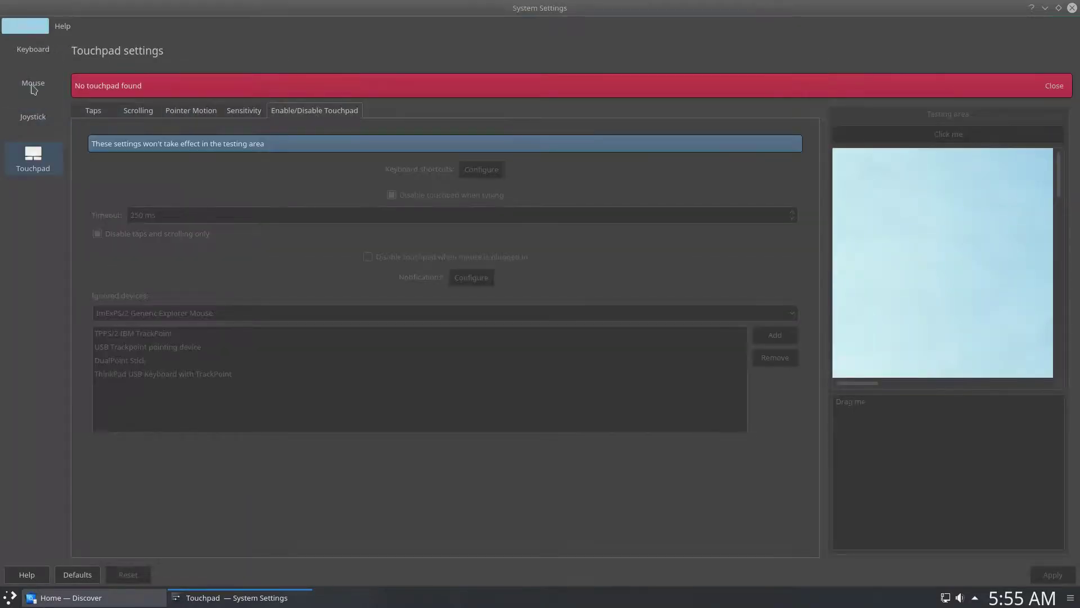
# Examine the Display and Monitor settings, including the compositor and gamma pages.
pyautogui.click(25, 25)
pyautogui.click(79, 375)
pyautogui.click(45, 105)
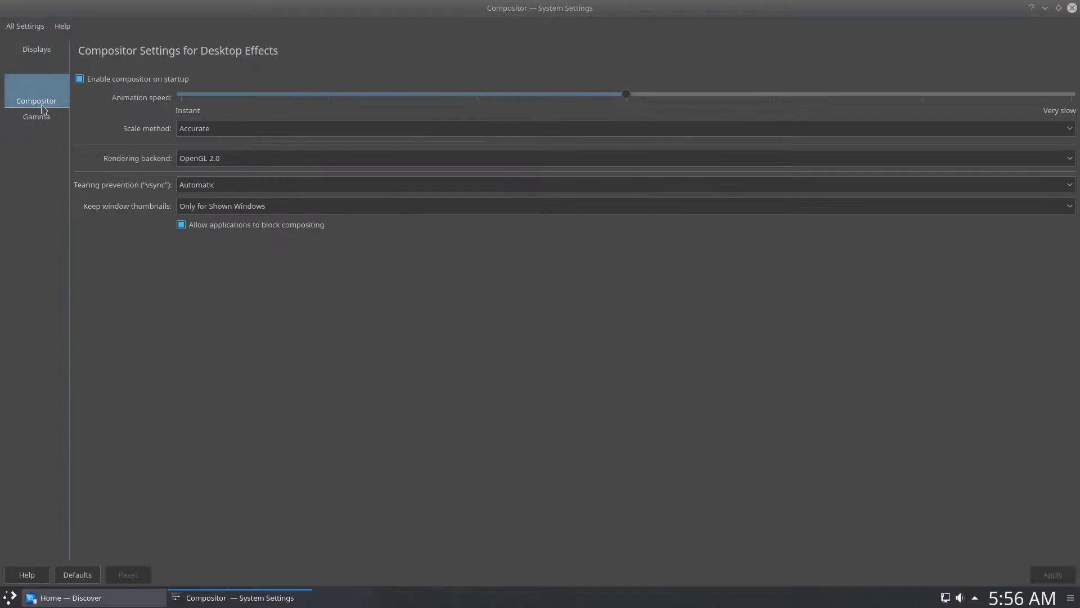
pyautogui.click(37, 115)
# Examine the multimedia settings for audio volume and for Phonon audio hardware setup and backend.
pyautogui.click(25, 25)
pyautogui.click(143, 376)
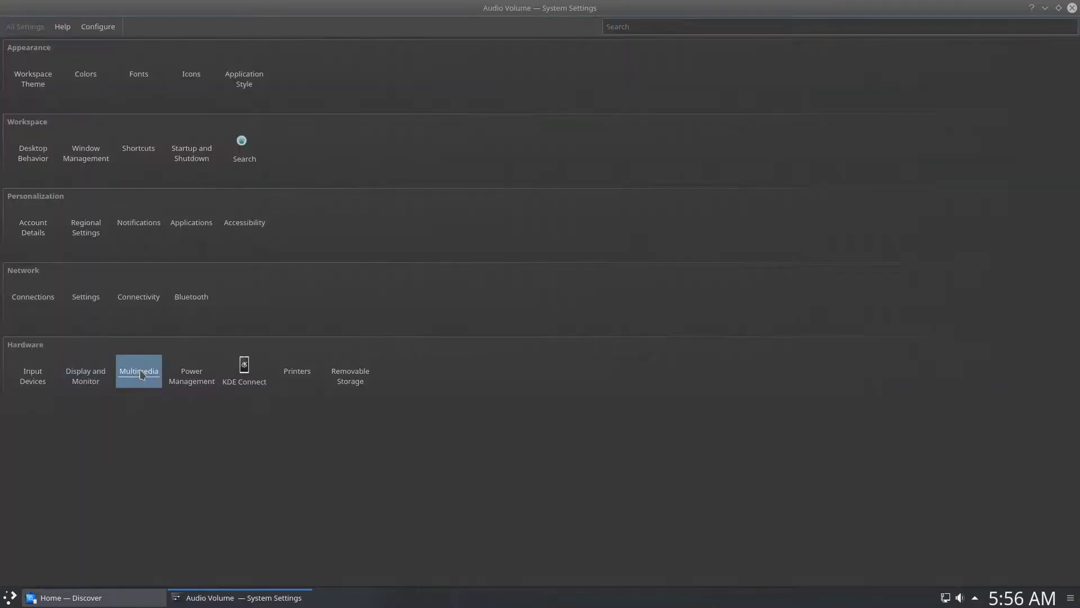
pyautogui.click(200, 83)
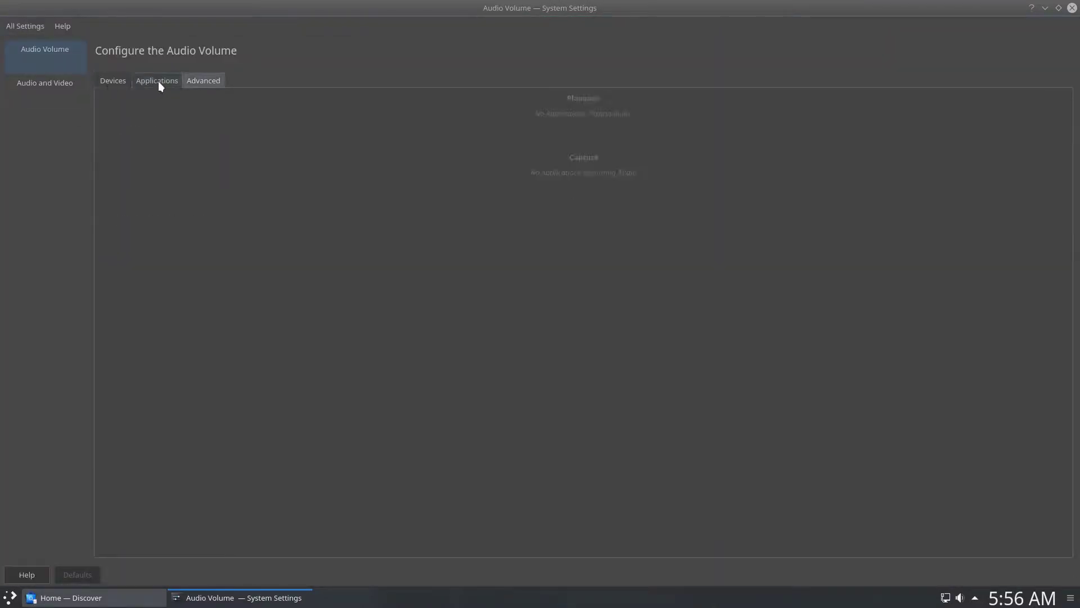
pyautogui.click(35, 83)
pyautogui.click(231, 78)
pyautogui.click(259, 78)
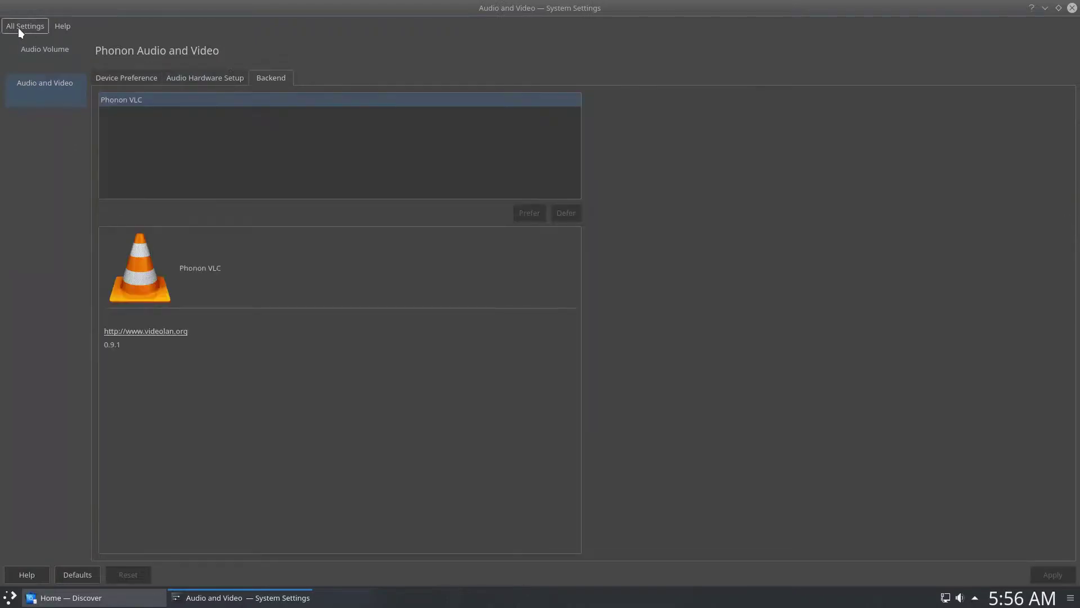
# Look through the power management settings for energy saving, activities and advanced options.
pyautogui.click(25, 27)
pyautogui.click(185, 379)
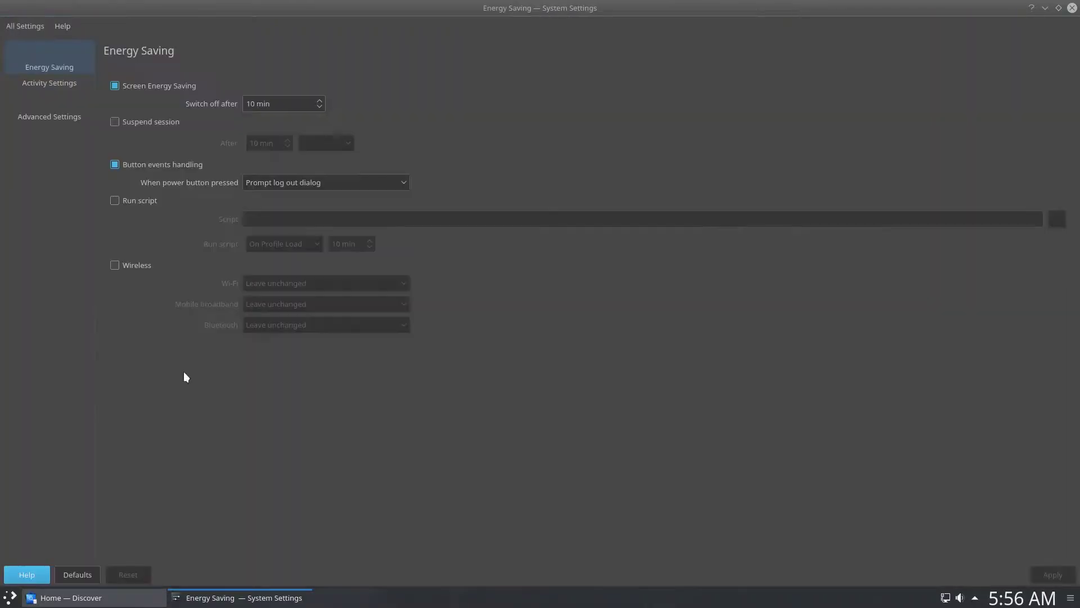
pyautogui.click(34, 90)
pyautogui.click(35, 117)
# View the KDE Connect and printer configuration pages.
pyautogui.click(25, 27)
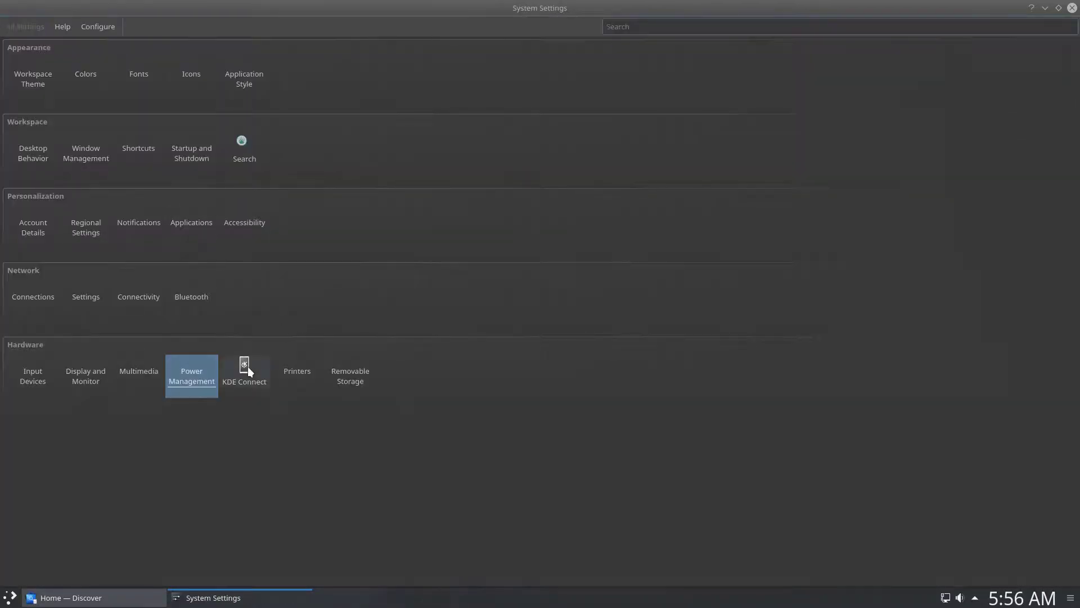
pyautogui.click(246, 368)
pyautogui.click(28, 25)
pyautogui.click(294, 373)
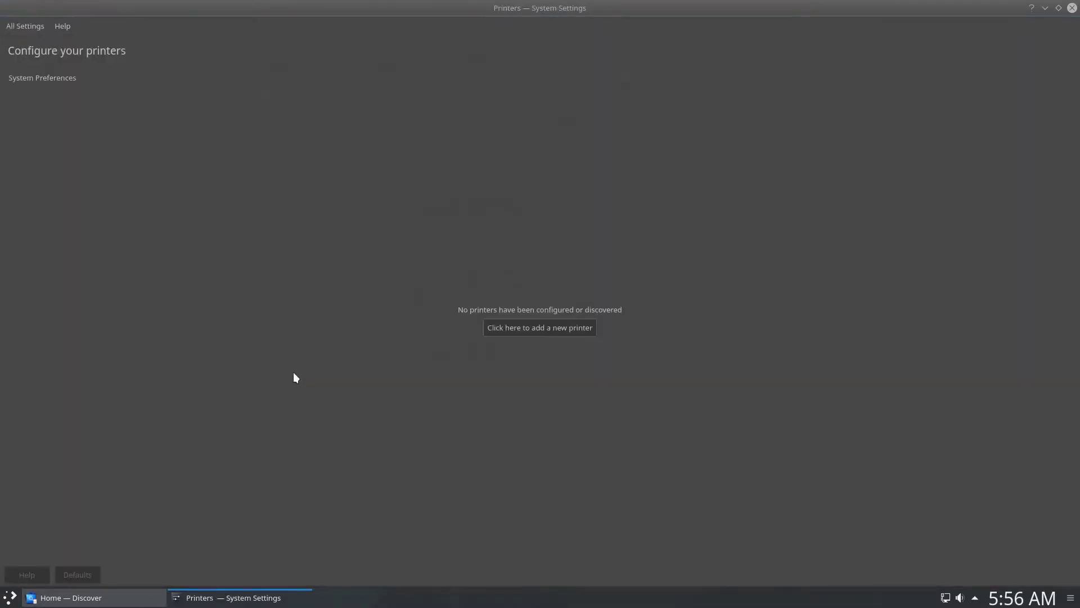
# Examine the removable storage settings for device actions, digital cameras and removable devices, and close System Settings.
pyautogui.click(34, 29)
pyautogui.click(351, 372)
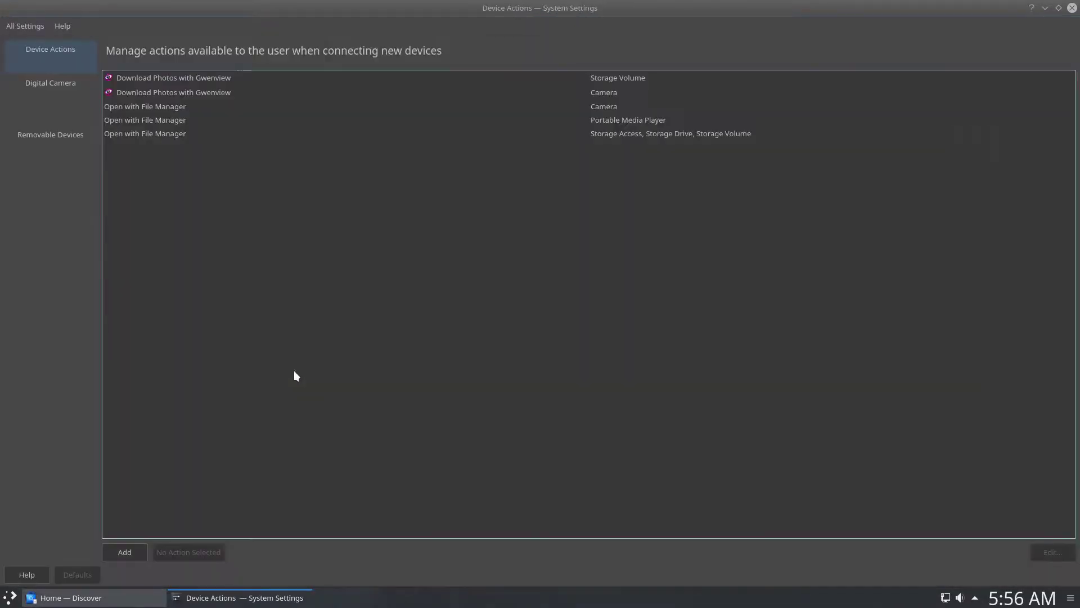
pyautogui.click(62, 91)
pyautogui.click(118, 79)
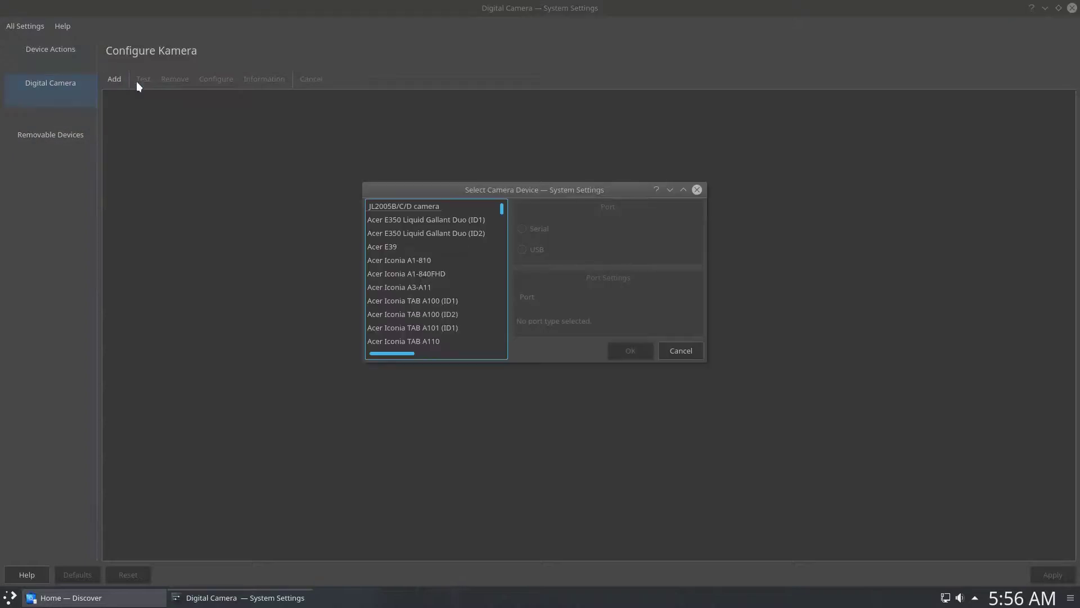
pyautogui.click(697, 190)
pyautogui.click(50, 134)
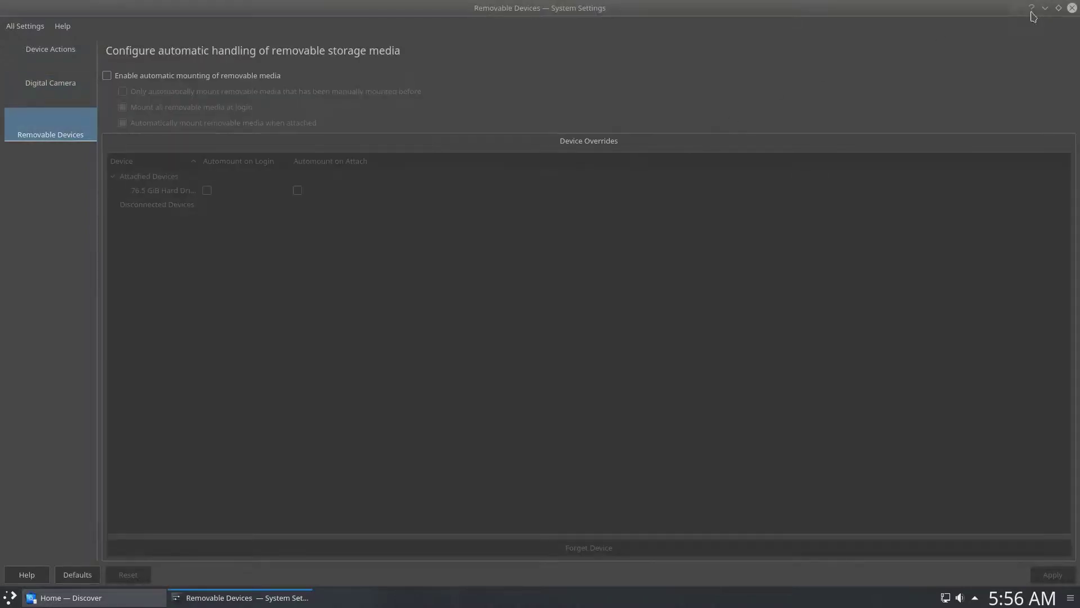
pyautogui.click(1071, 8)
# Browse the Development and Graphics categories in the application launcher and start Krita.
pyautogui.click(11, 599)
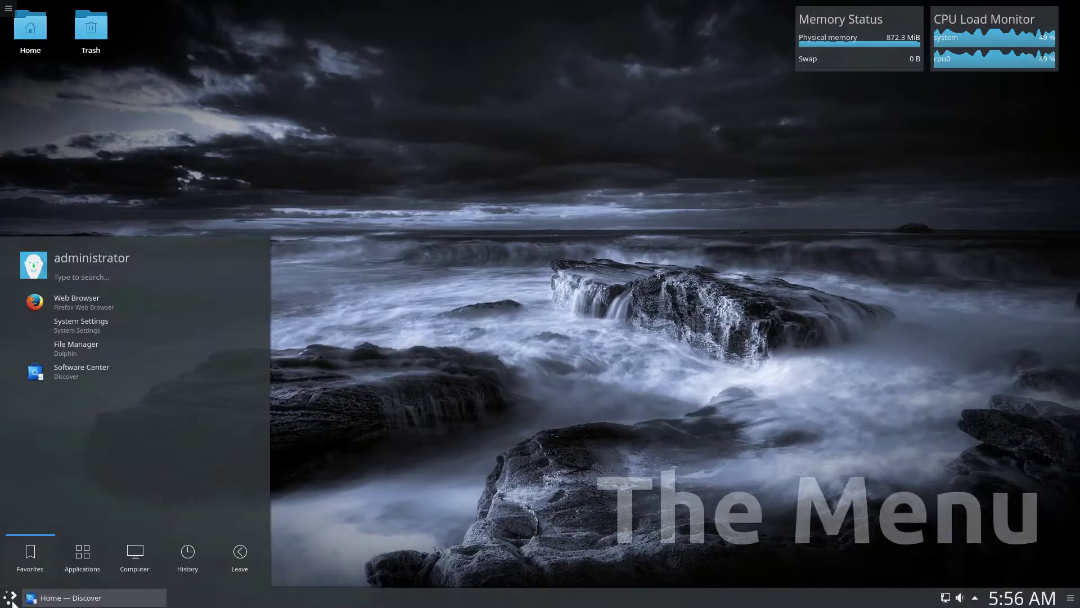
pyautogui.click(76, 559)
pyautogui.click(127, 320)
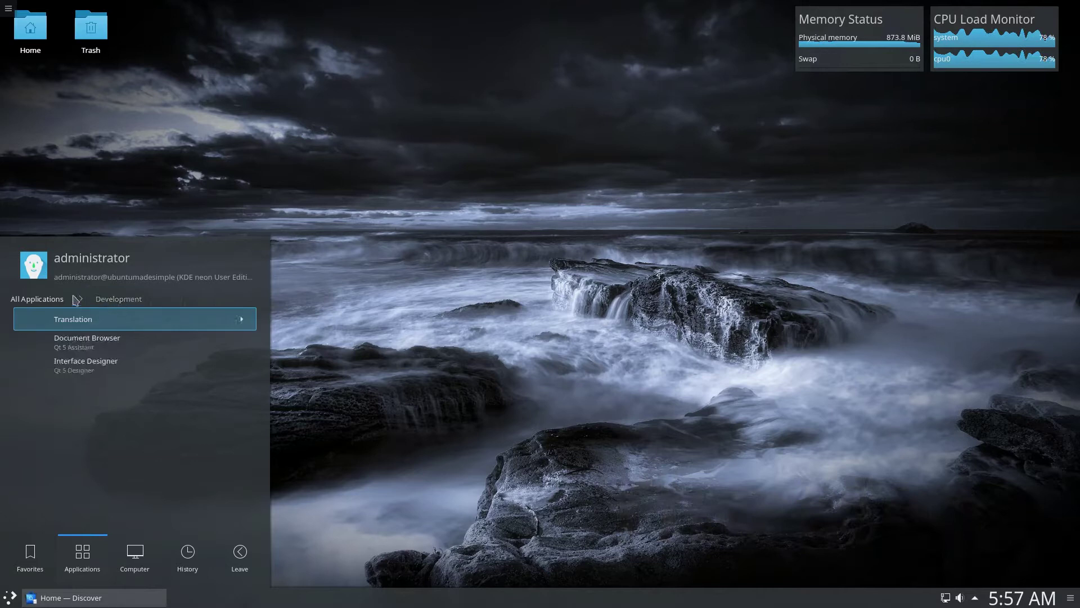
pyautogui.click(45, 298)
pyautogui.click(55, 342)
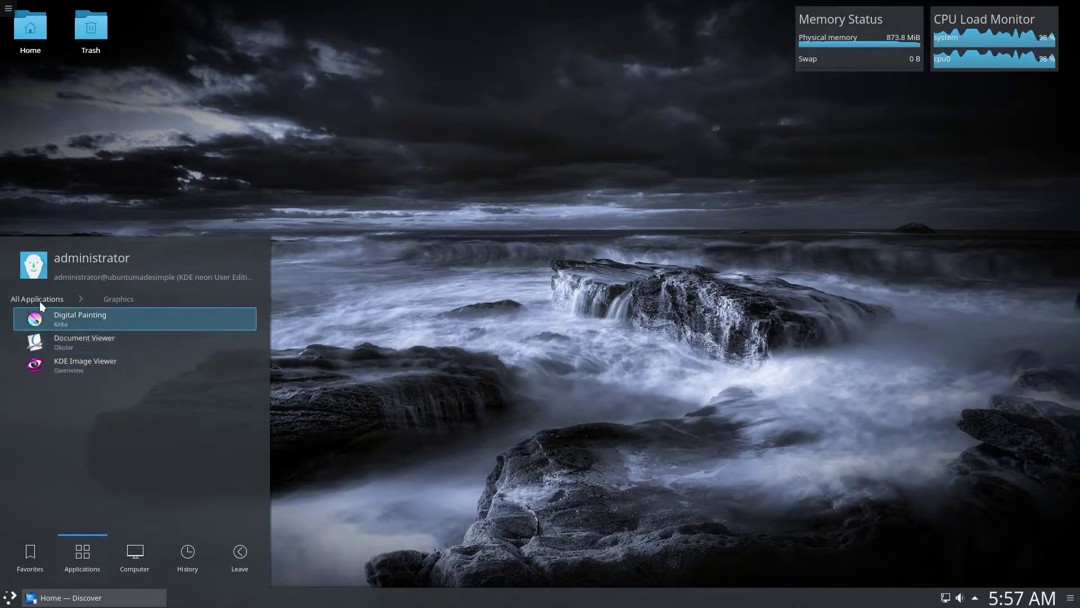
pyautogui.click(50, 319)
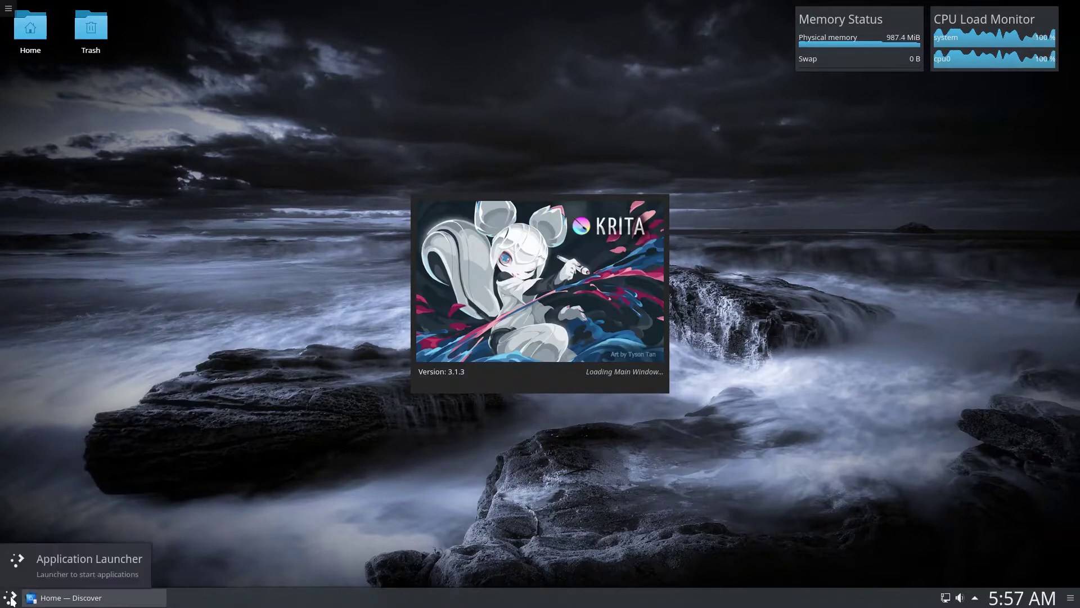
pyautogui.click(11, 600)
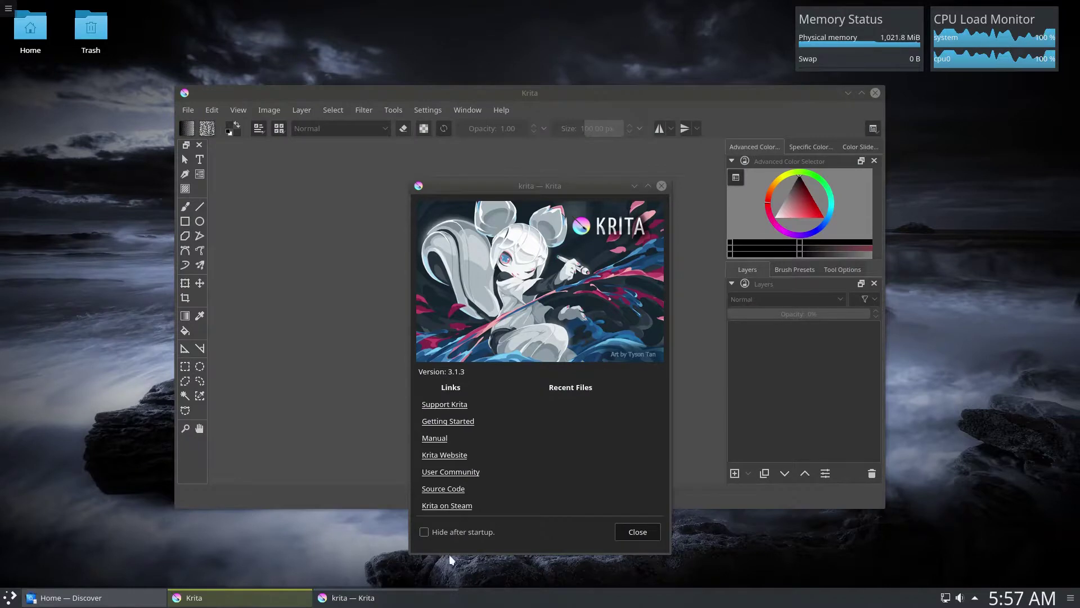
# Dismiss Krita's welcome window, view its About information and close Krita.
pyautogui.click(639, 532)
pyautogui.click(503, 116)
pyautogui.click(508, 163)
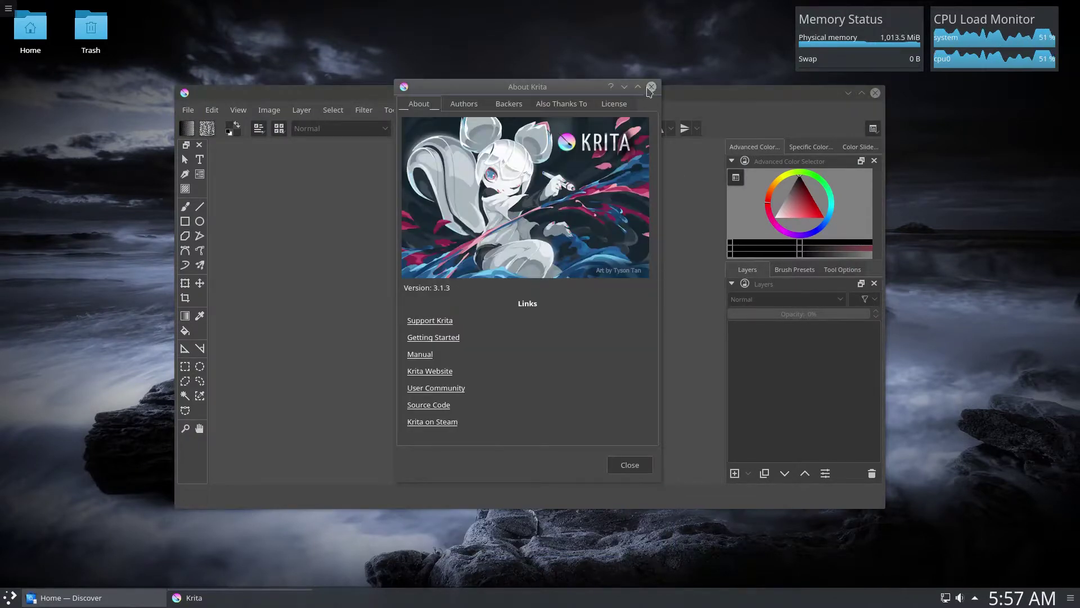
pyautogui.click(651, 87)
pyautogui.click(875, 93)
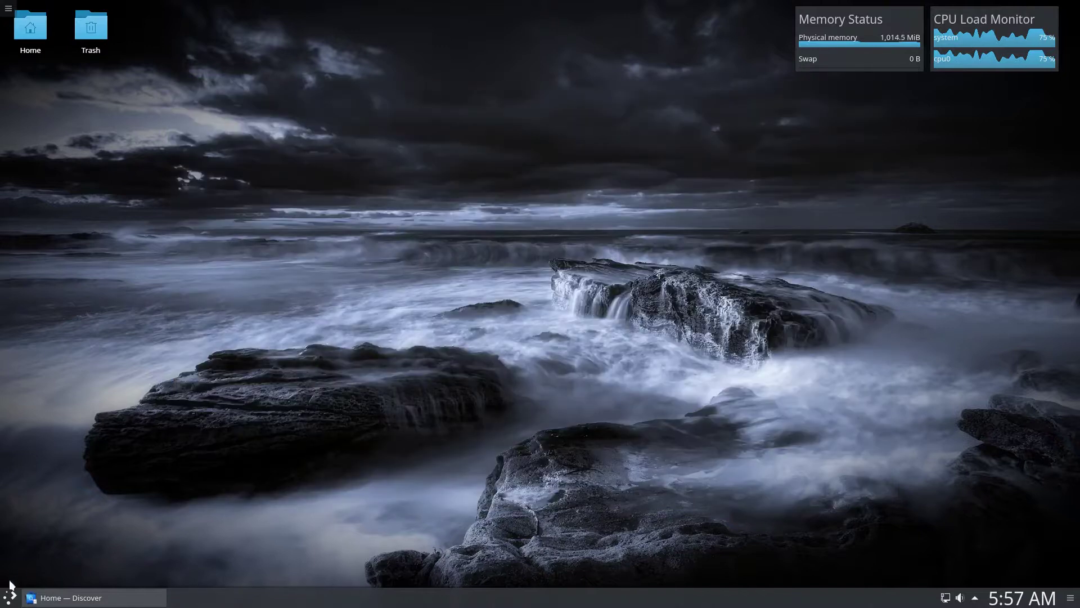
# Start the Gwenview image viewer from the launcher's Graphics category.
pyautogui.click(12, 598)
pyautogui.click(80, 557)
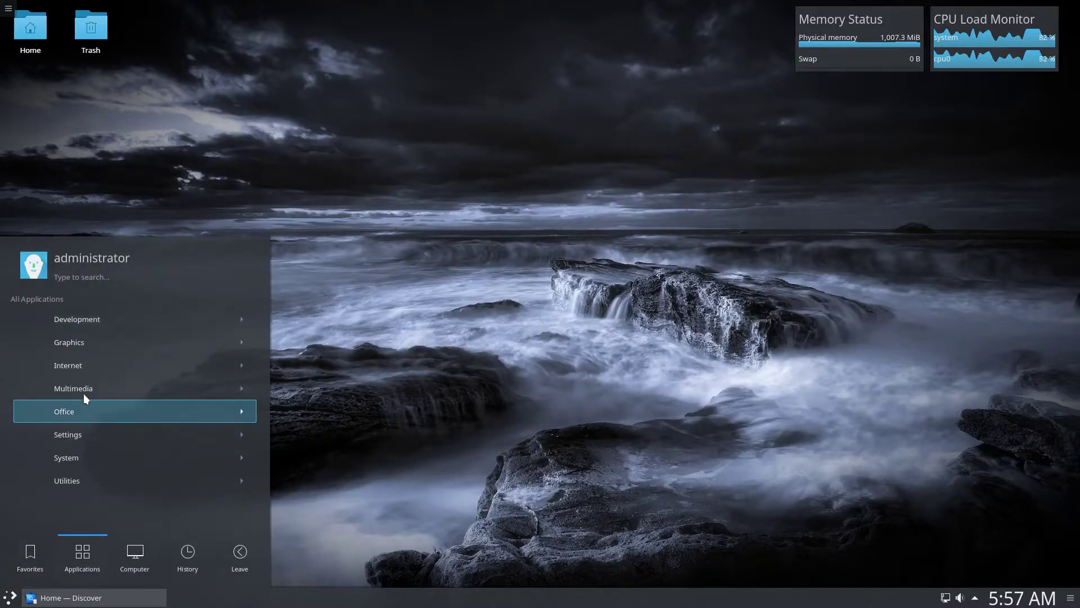
pyautogui.click(93, 347)
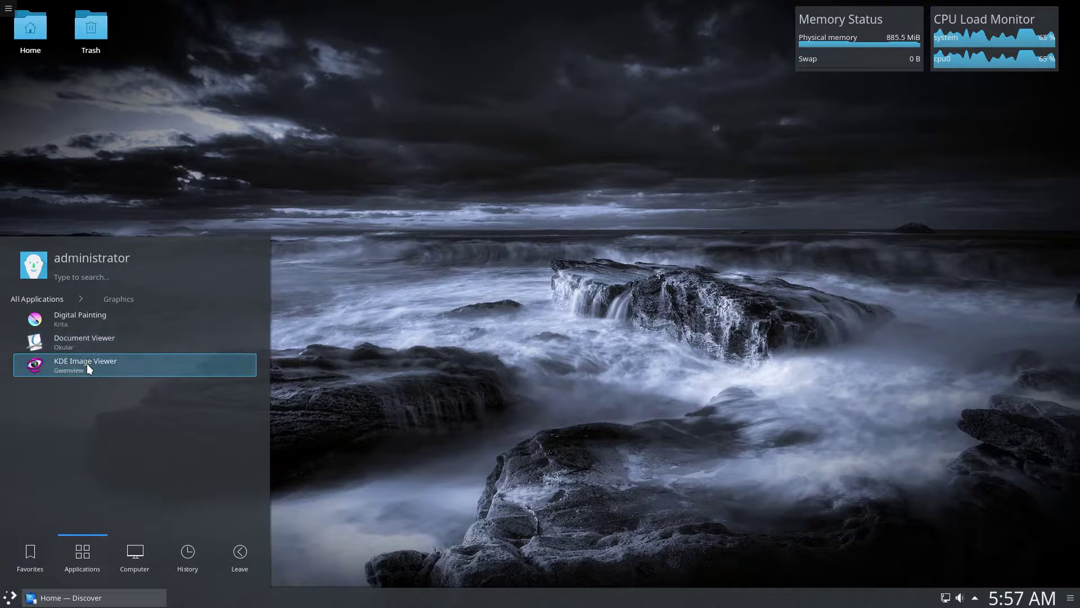
pyautogui.click(86, 365)
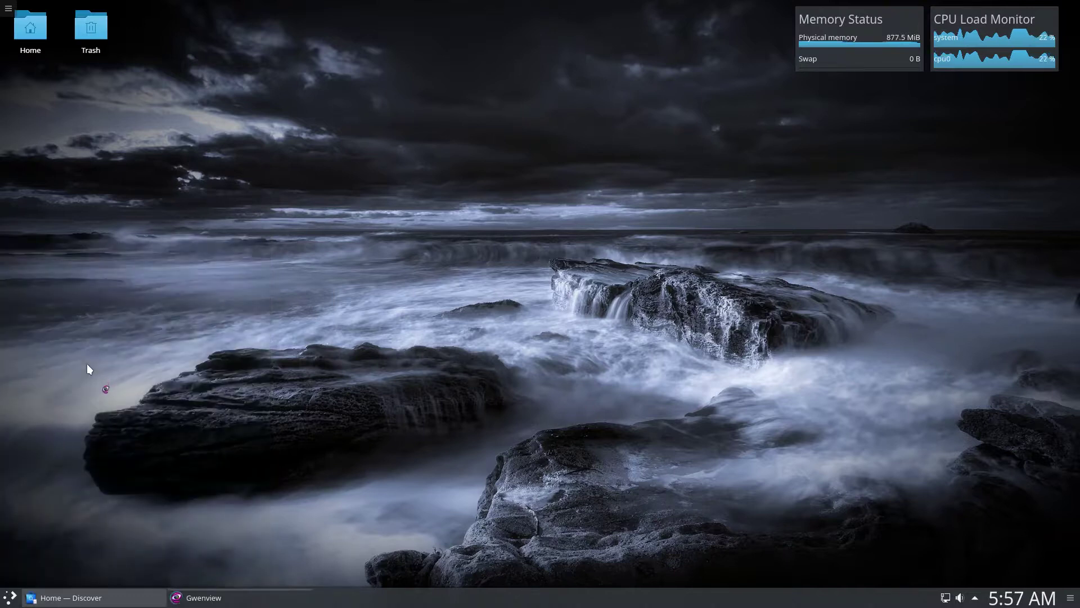
# View the About information for Gwenview and close the image viewer.
pyautogui.click(187, 25)
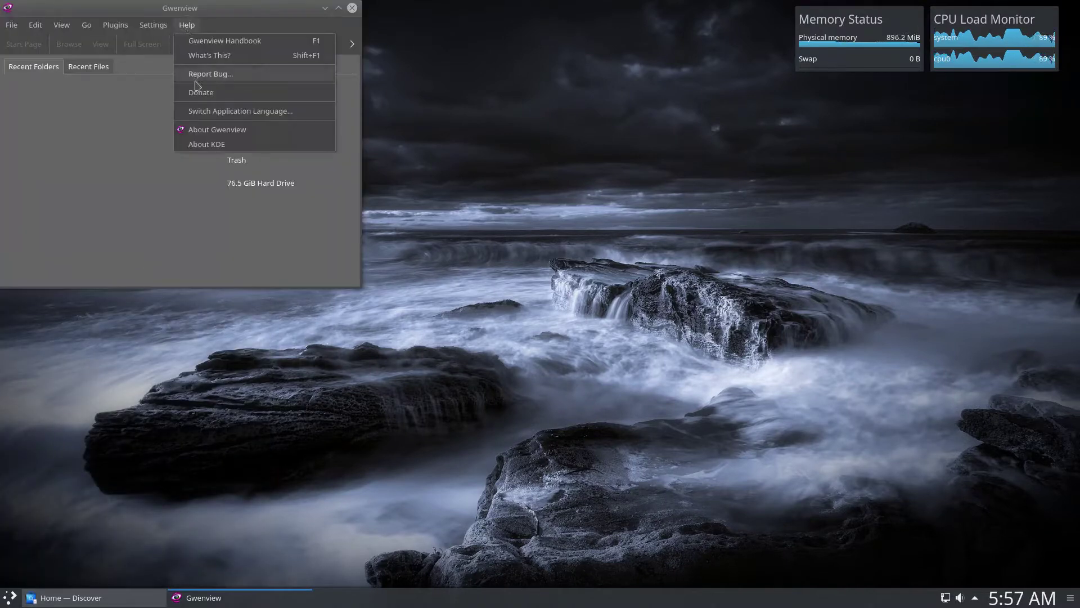
pyautogui.click(217, 130)
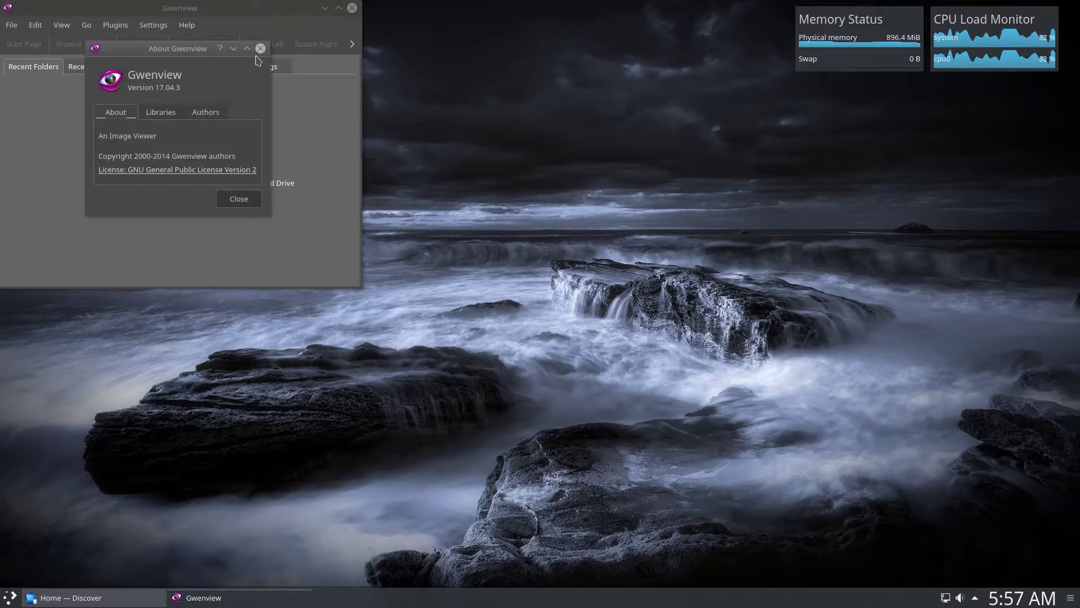
pyautogui.click(261, 48)
pyautogui.click(352, 8)
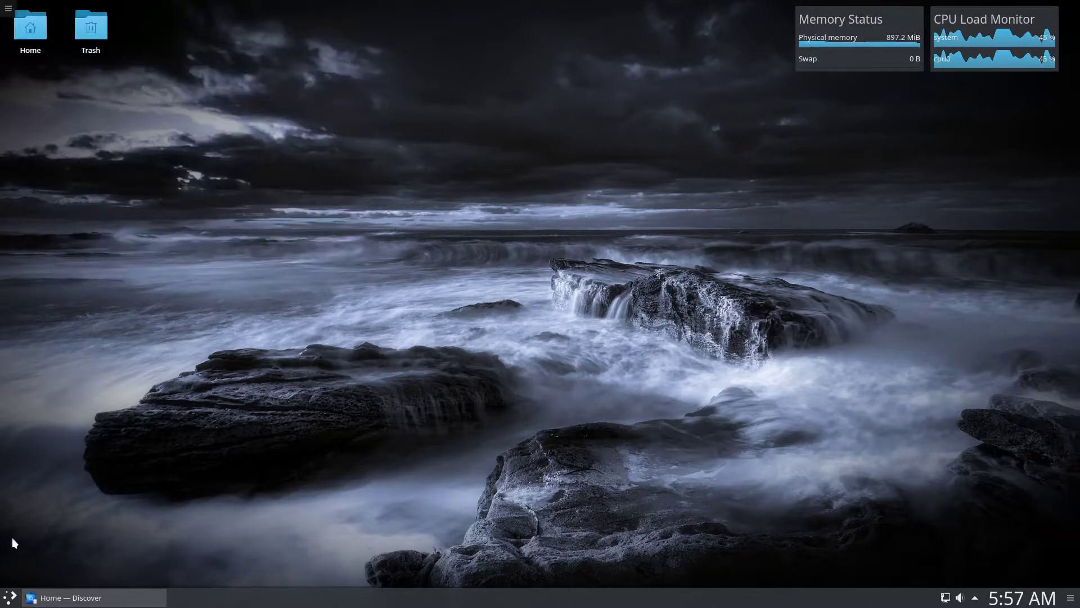
# Browse the launcher's Internet category and start Kdenlive from the Multimedia category.
pyautogui.click(12, 599)
pyautogui.click(84, 560)
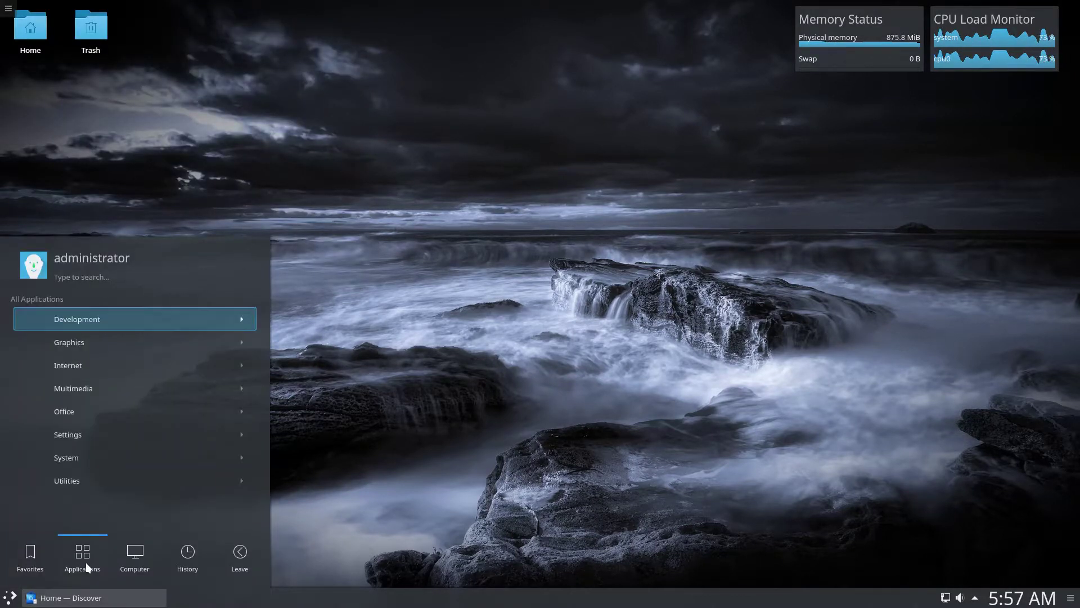
pyautogui.click(87, 366)
pyautogui.click(37, 299)
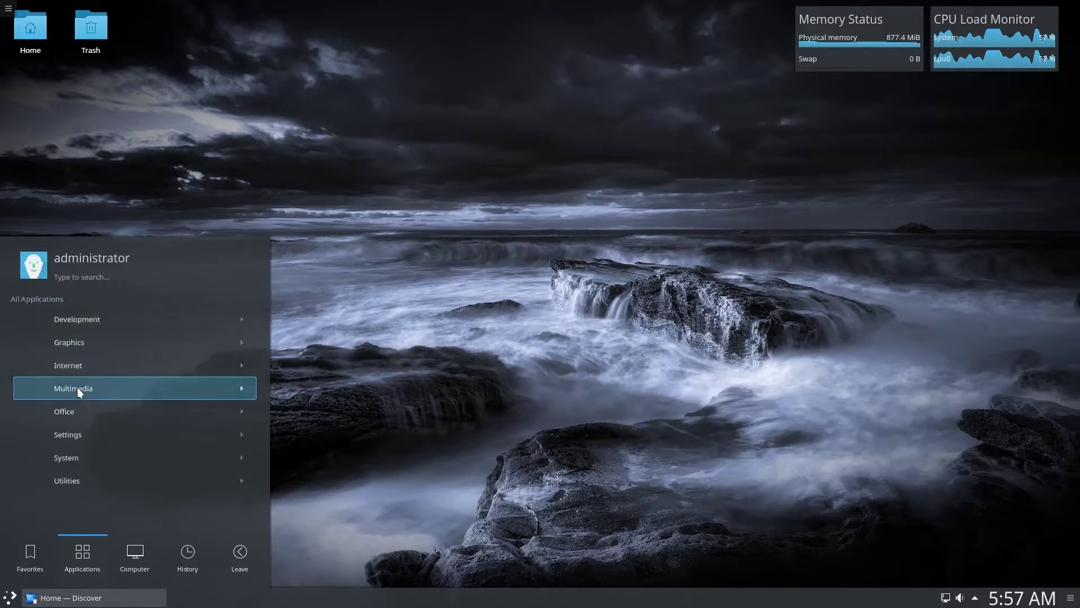
pyautogui.click(77, 389)
pyautogui.click(53, 338)
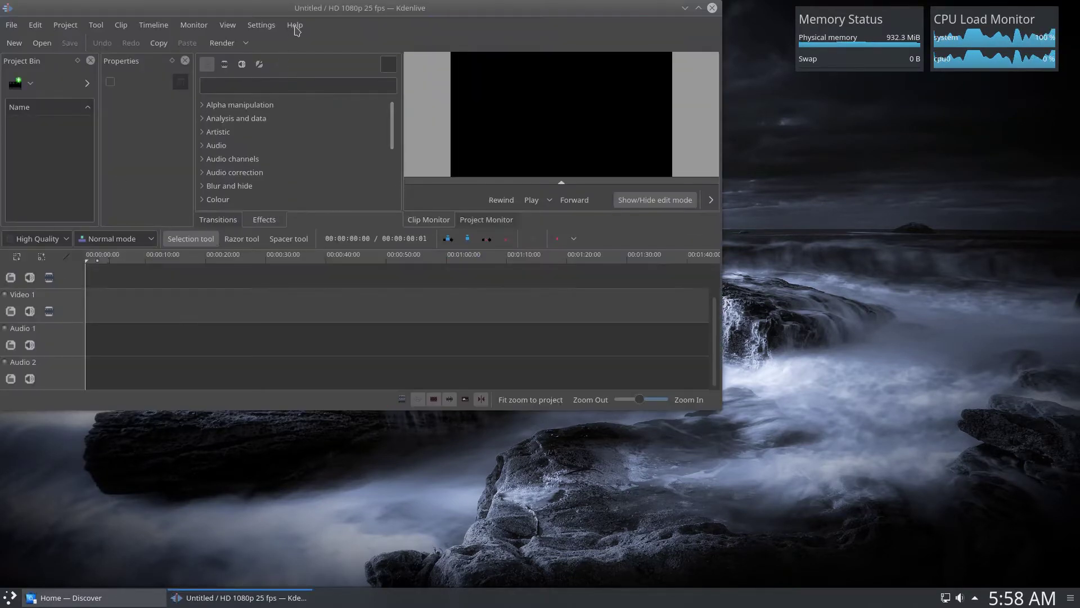
# View the About information for Kdenlive and quit the video editor.
pyautogui.click(295, 25)
pyautogui.click(314, 130)
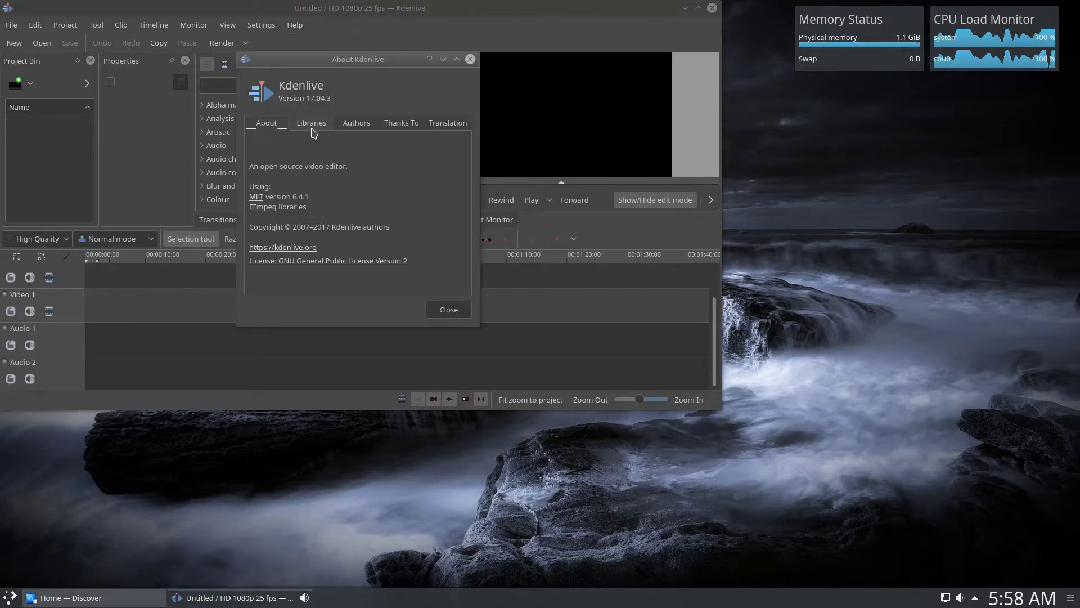
pyautogui.click(471, 59)
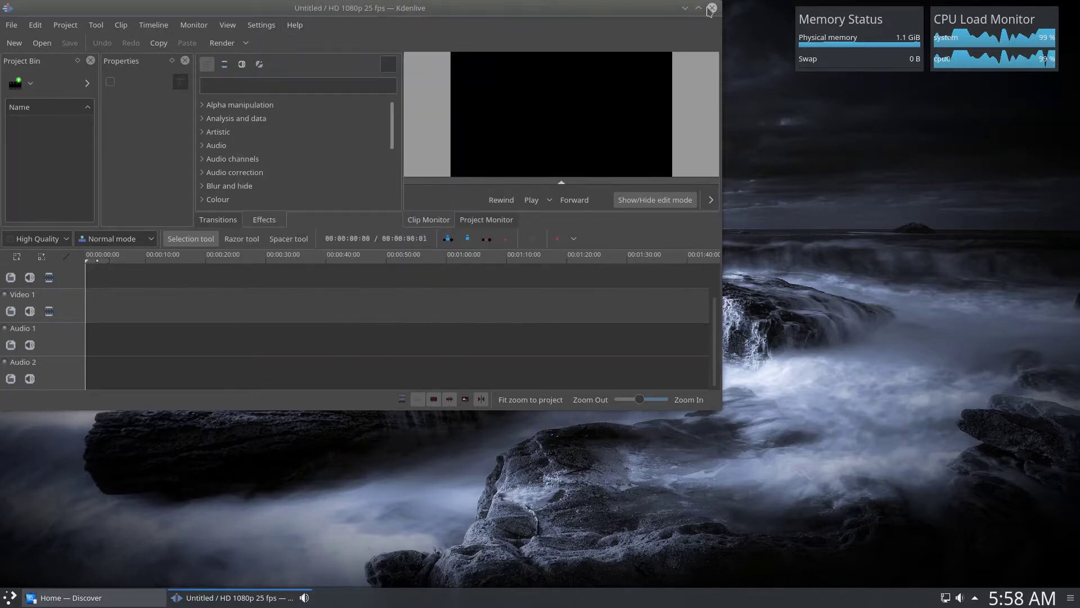
pyautogui.hotkey('ctrl', 'q')
# Browse the Office and Settings categories in the application launcher.
pyautogui.click(10, 597)
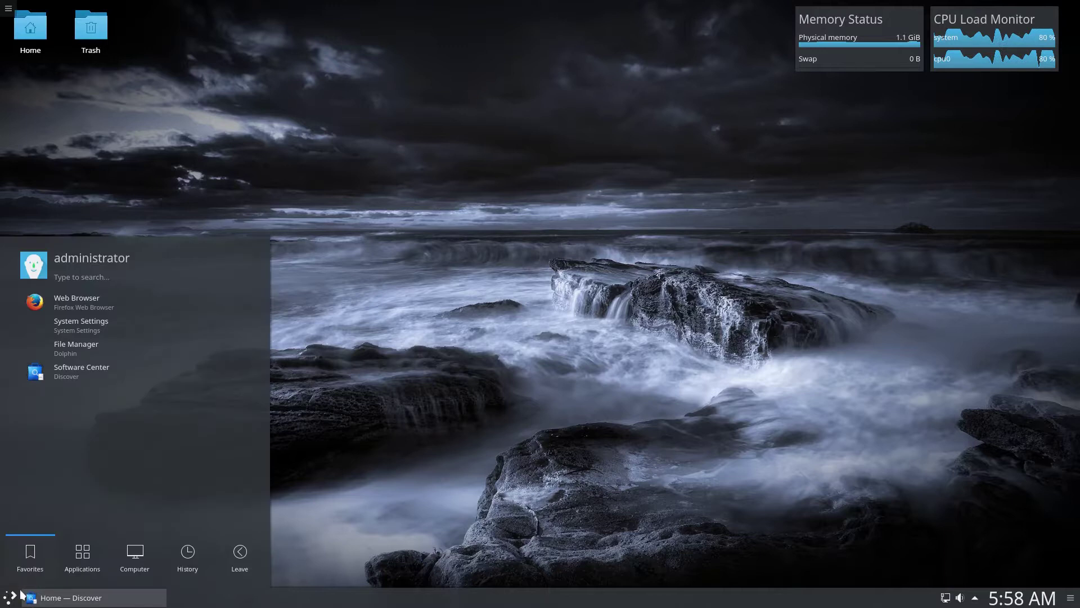
pyautogui.moveTo(73, 563)
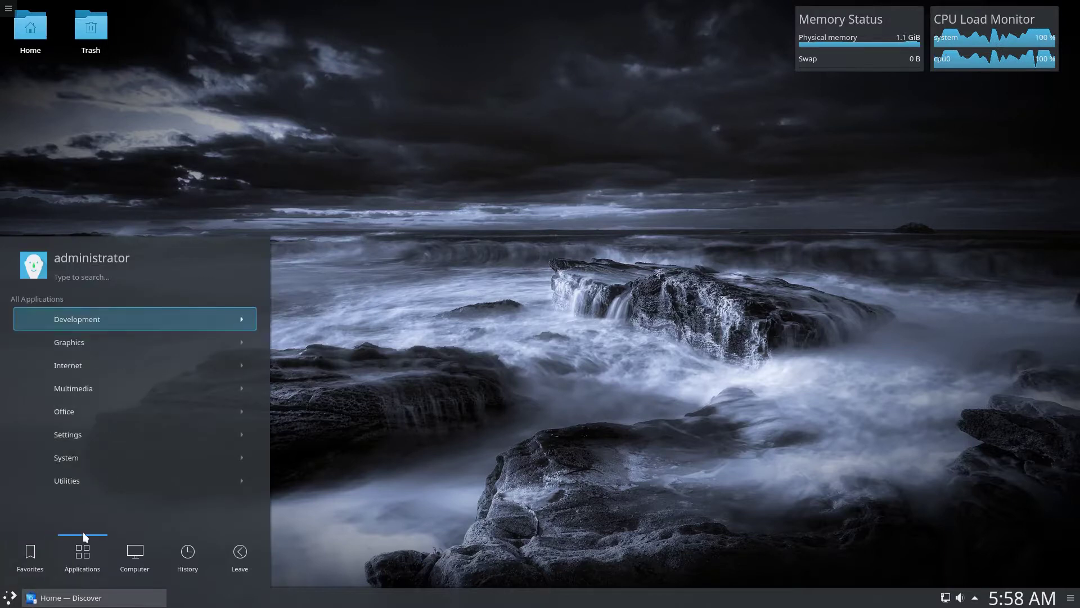
pyautogui.click(88, 411)
pyautogui.click(53, 299)
pyautogui.click(75, 434)
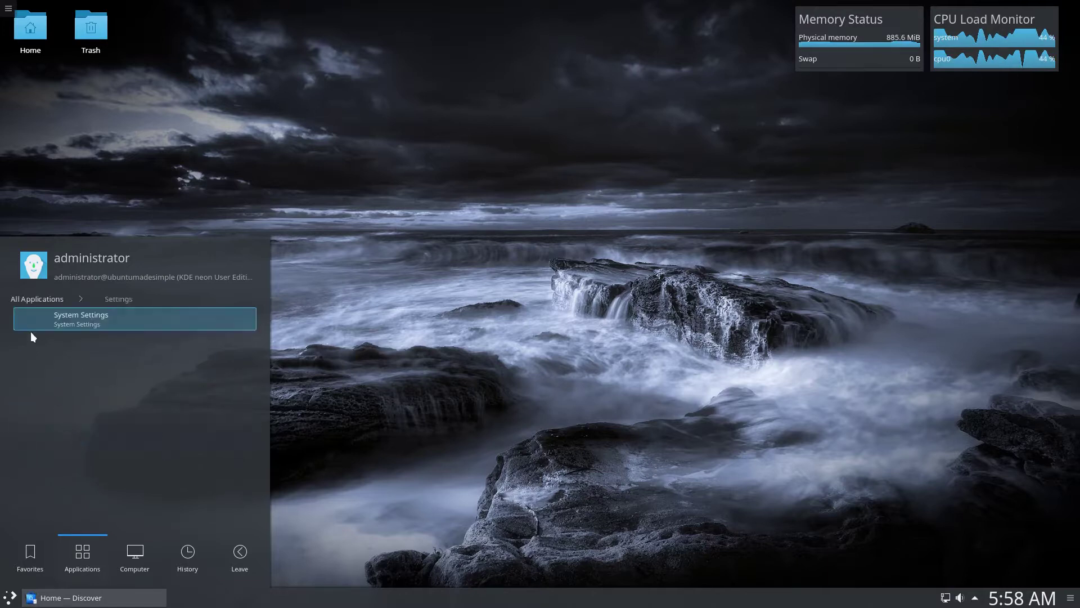
# Browse the System and Utilities categories in the application launcher.
pyautogui.click(36, 297)
pyautogui.click(61, 458)
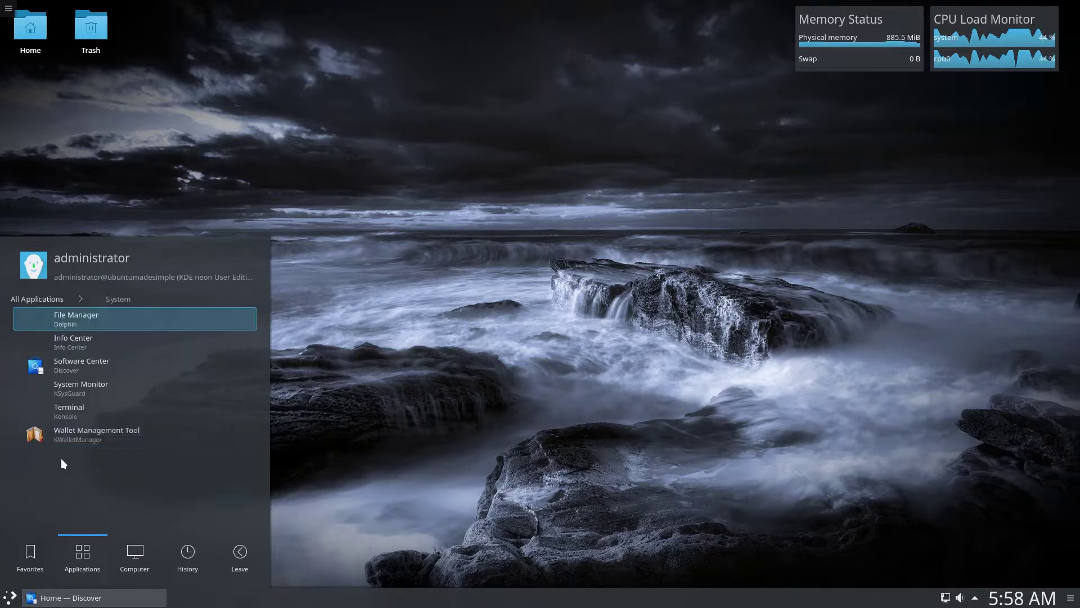
pyautogui.click(29, 299)
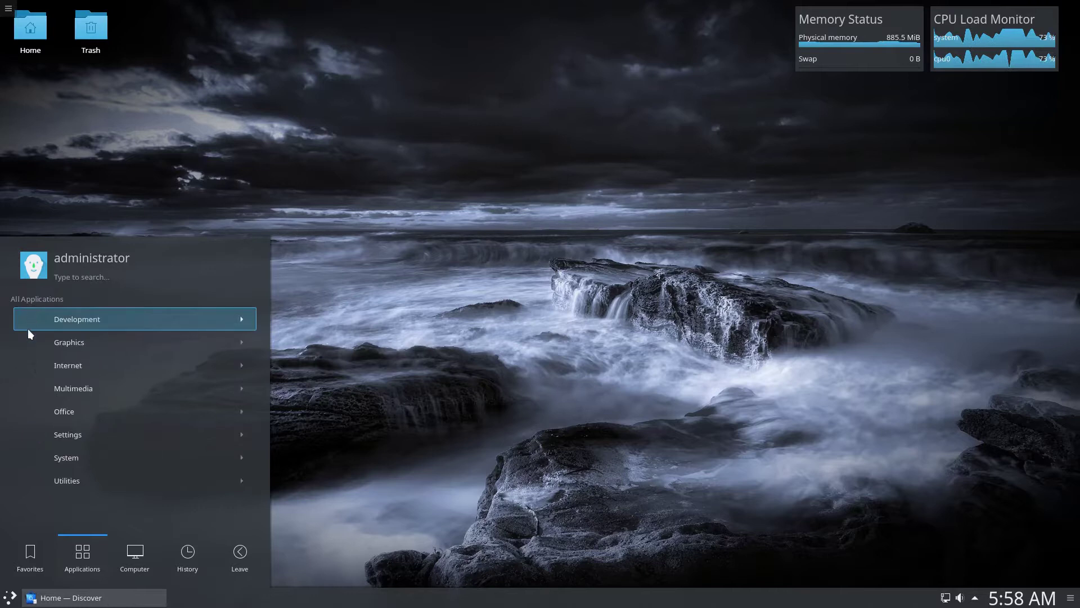
pyautogui.click(78, 465)
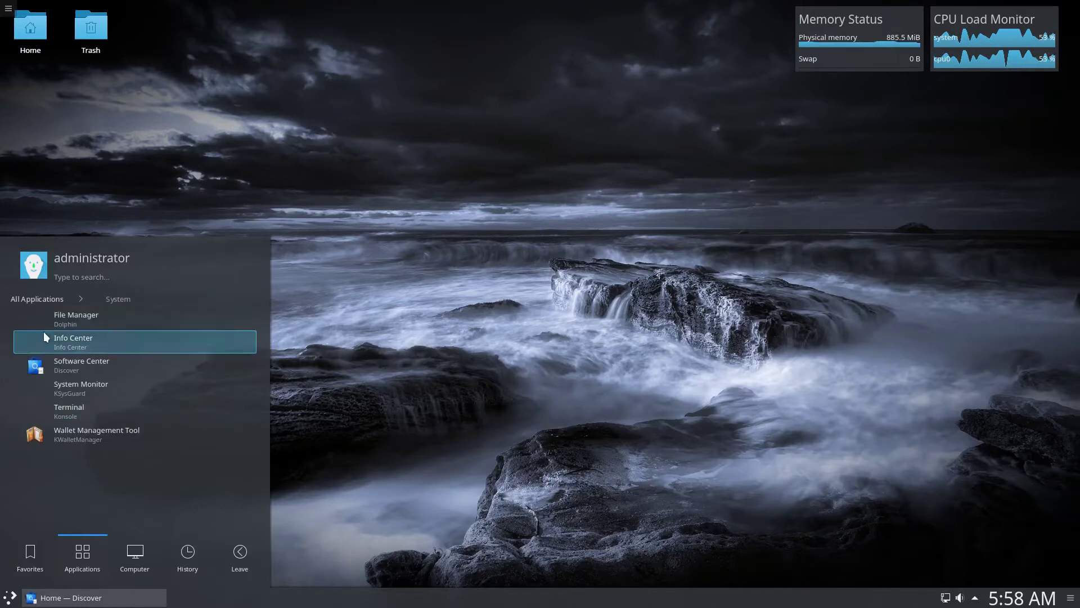
pyautogui.click(44, 302)
pyautogui.click(79, 479)
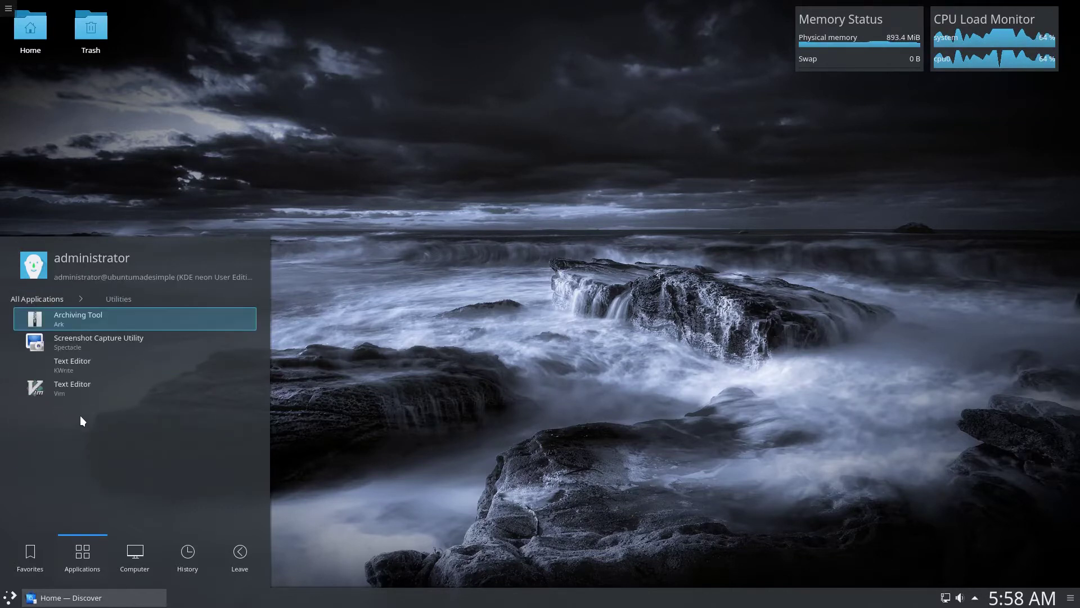
# Search the launcher for "inf", open Info Center and tile its window to the right half of the screen.
pyautogui.write('inf')
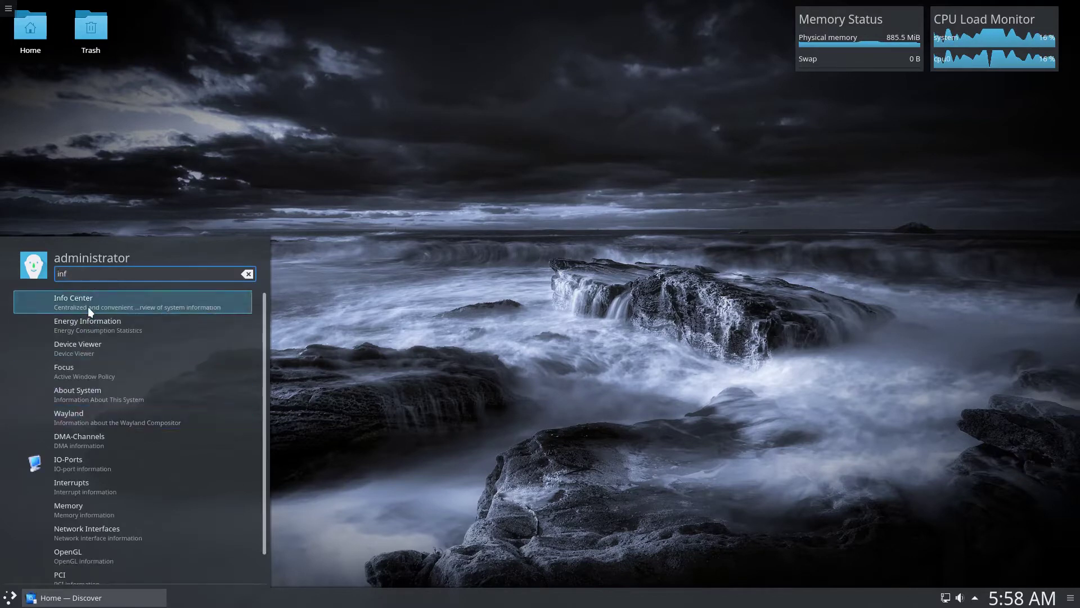
pyautogui.click(87, 306)
pyautogui.moveTo(210, 14); pyautogui.dragTo(1077, 198)
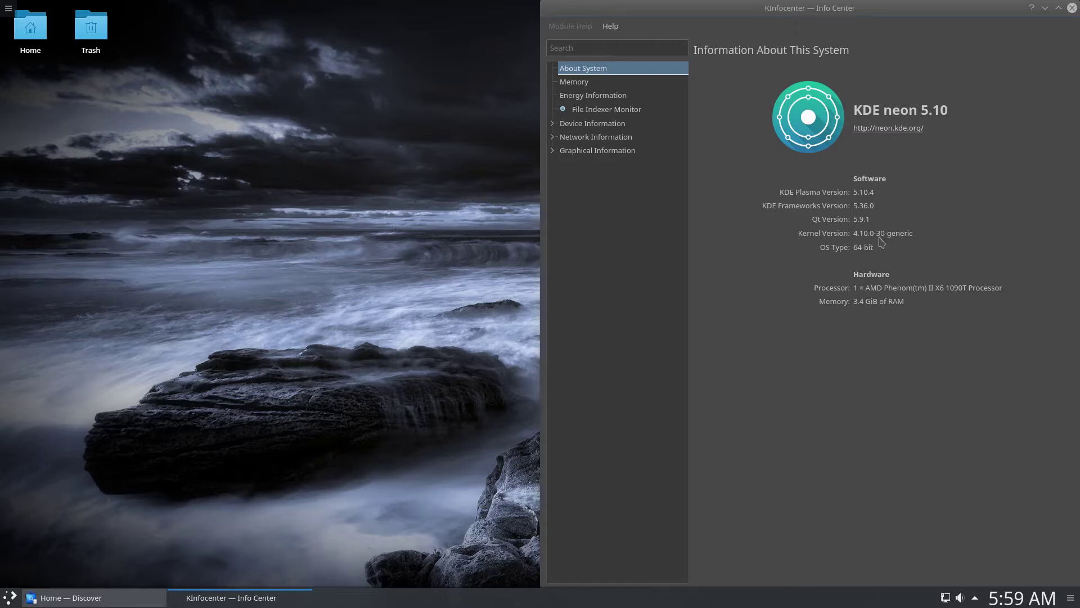
# View the Memory, Energy Information and File Indexer Monitor pages in Info Center.
pyautogui.click(607, 82)
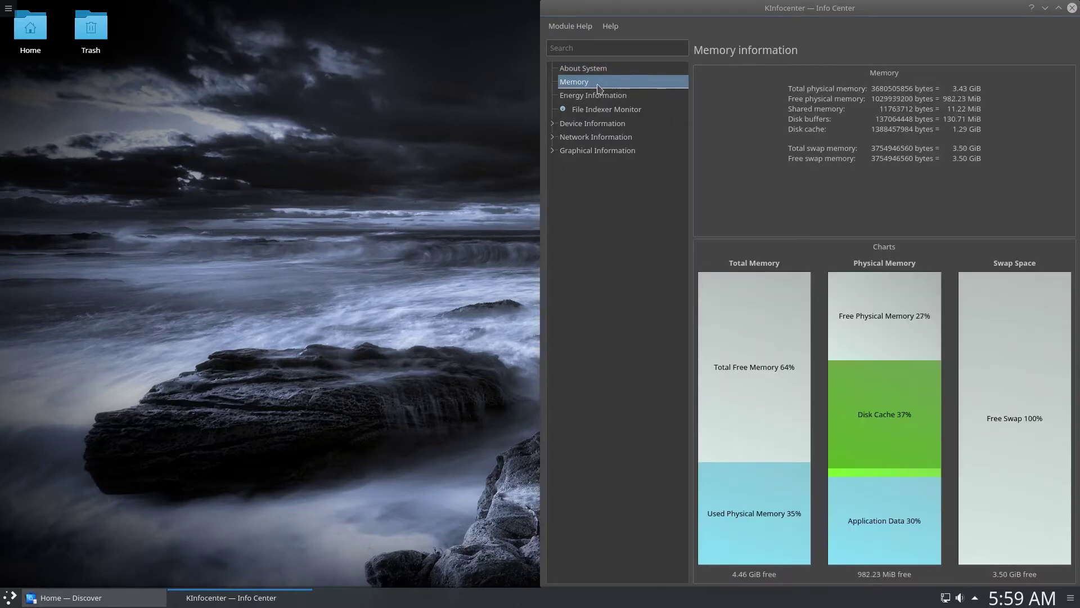
pyautogui.click(592, 95)
pyautogui.click(594, 109)
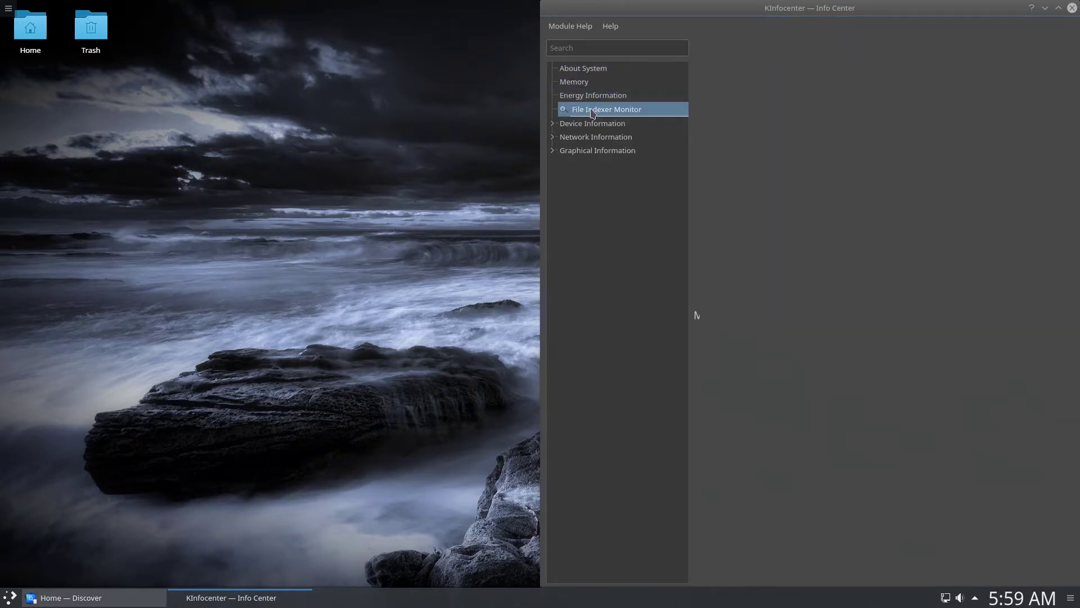
# Expand the device, network and graphical information groups and view the Wayland, X-Server and OpenGL pages.
pyautogui.click(561, 125)
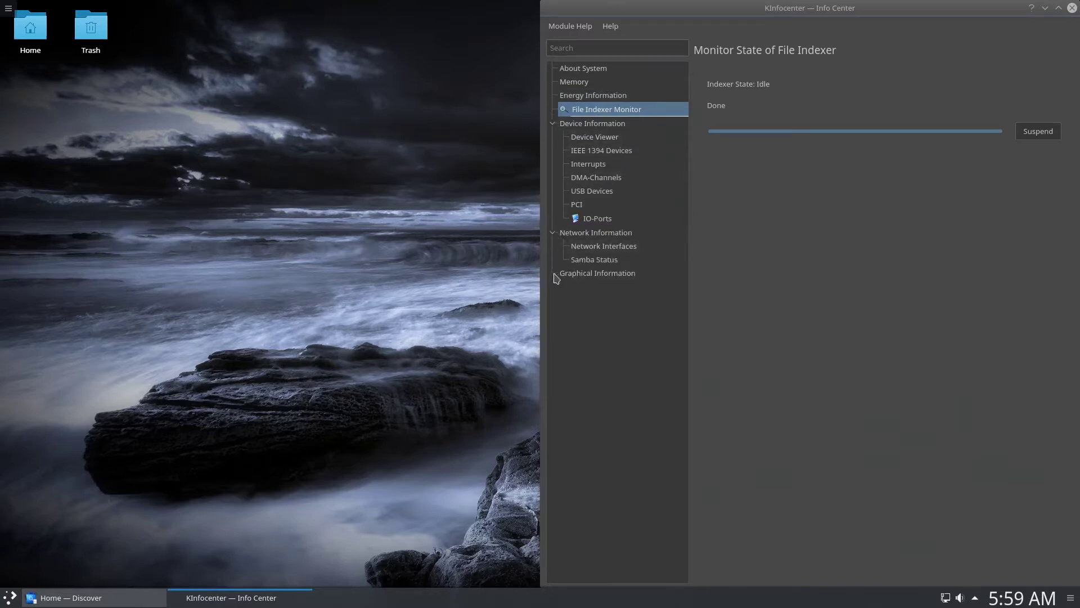
pyautogui.click(581, 288)
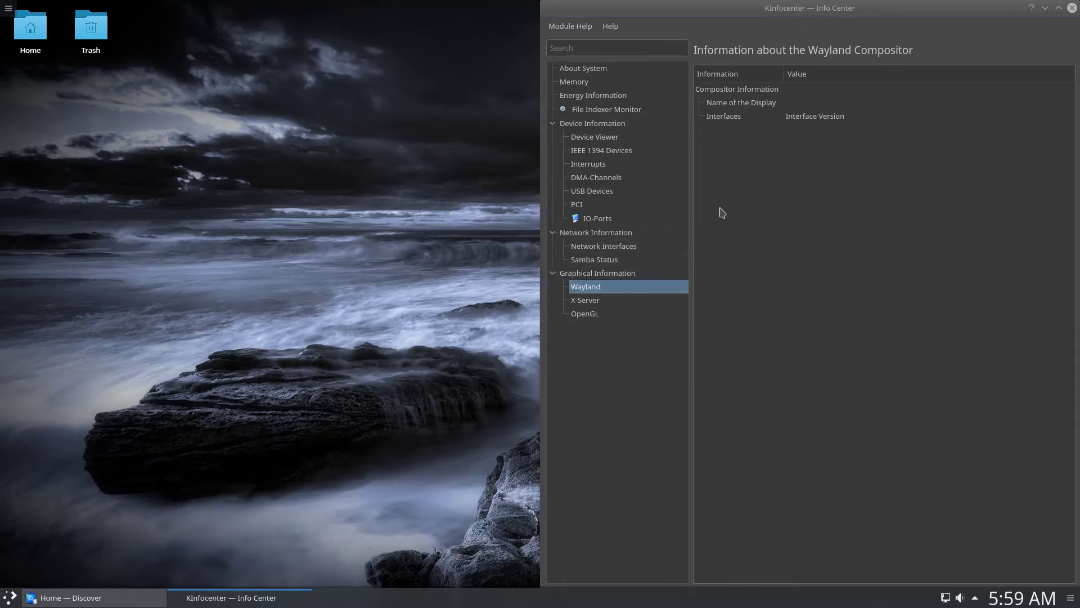
pyautogui.click(586, 302)
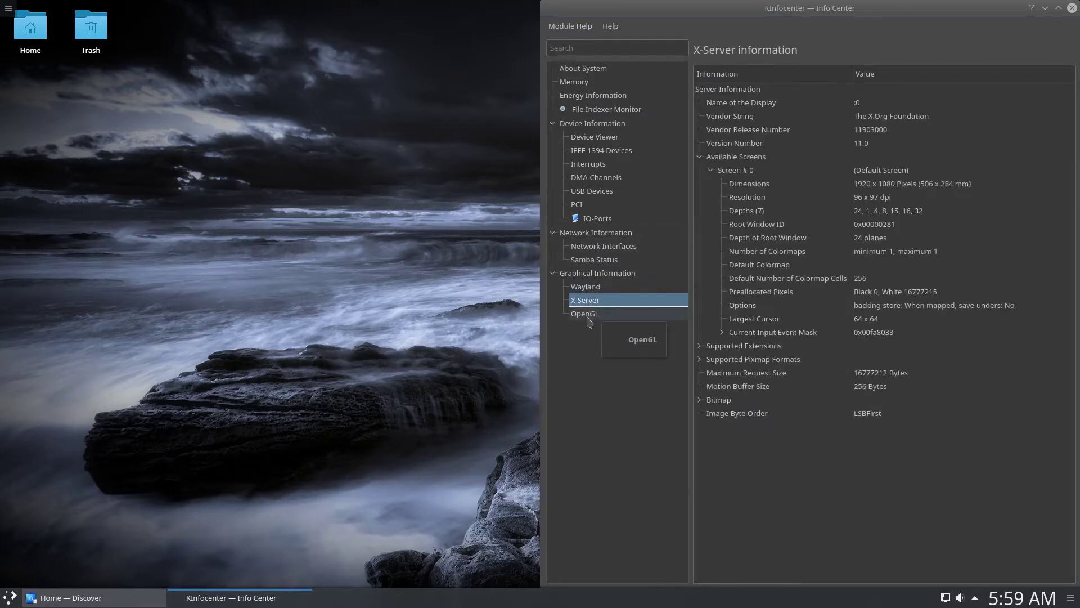
pyautogui.click(587, 316)
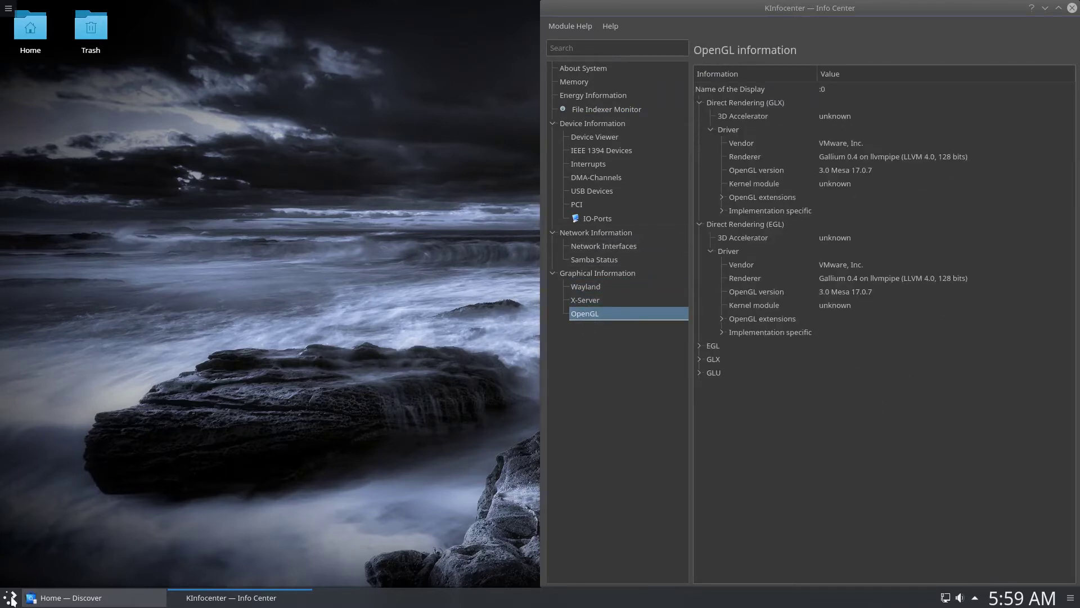
# Open KSysGuard through a launcher search for "sys", tile it to the upper-left screen quarter and show the System Load graphs.
pyautogui.click(11, 598)
pyautogui.write('sys')
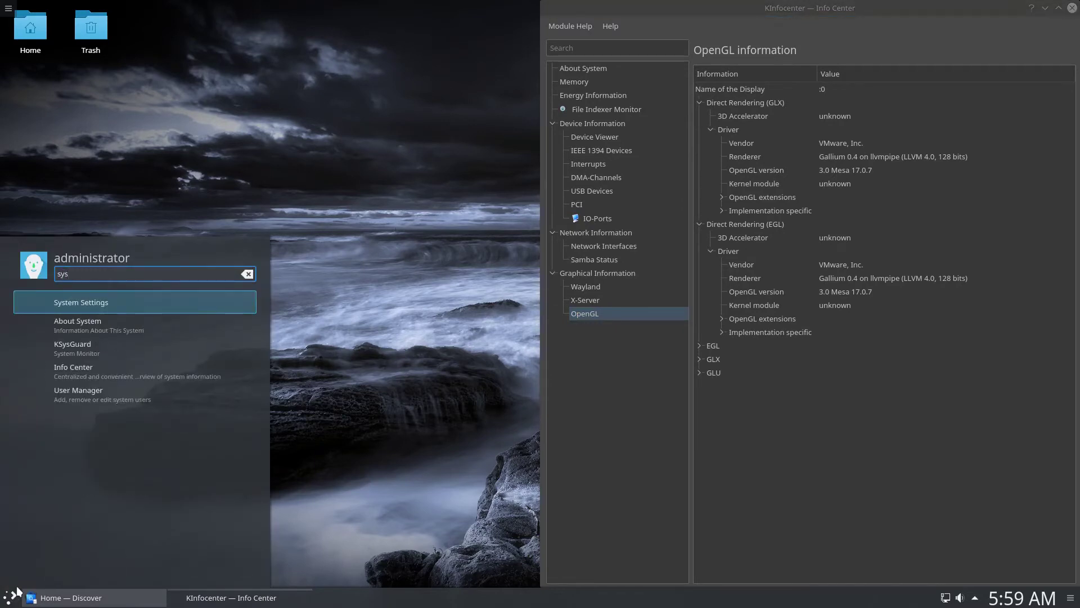
pyautogui.click(73, 346)
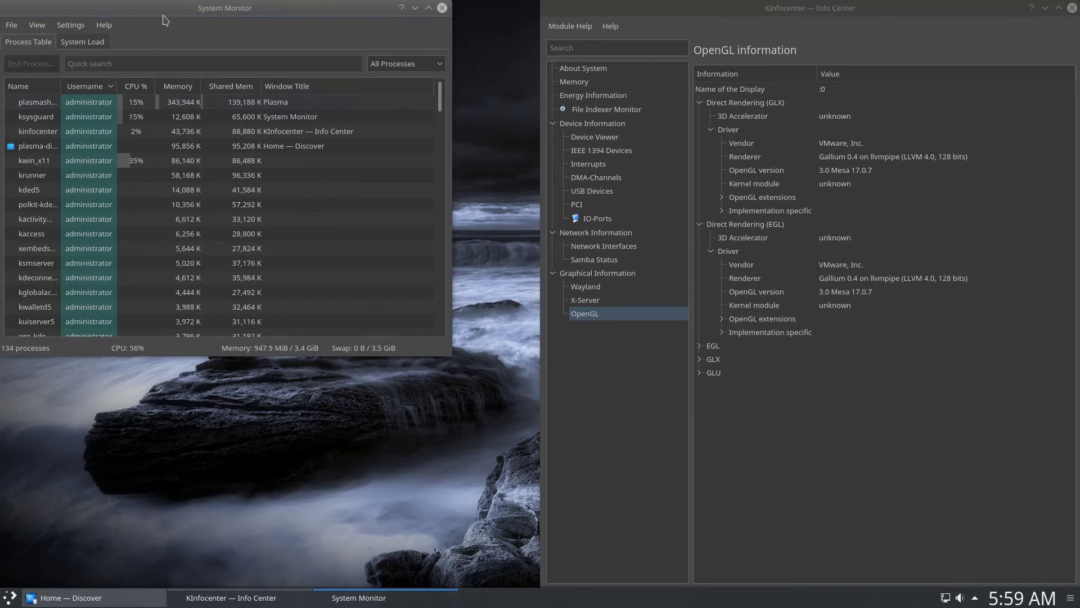
pyautogui.moveTo(151, 7); pyautogui.dragTo(1, 9)
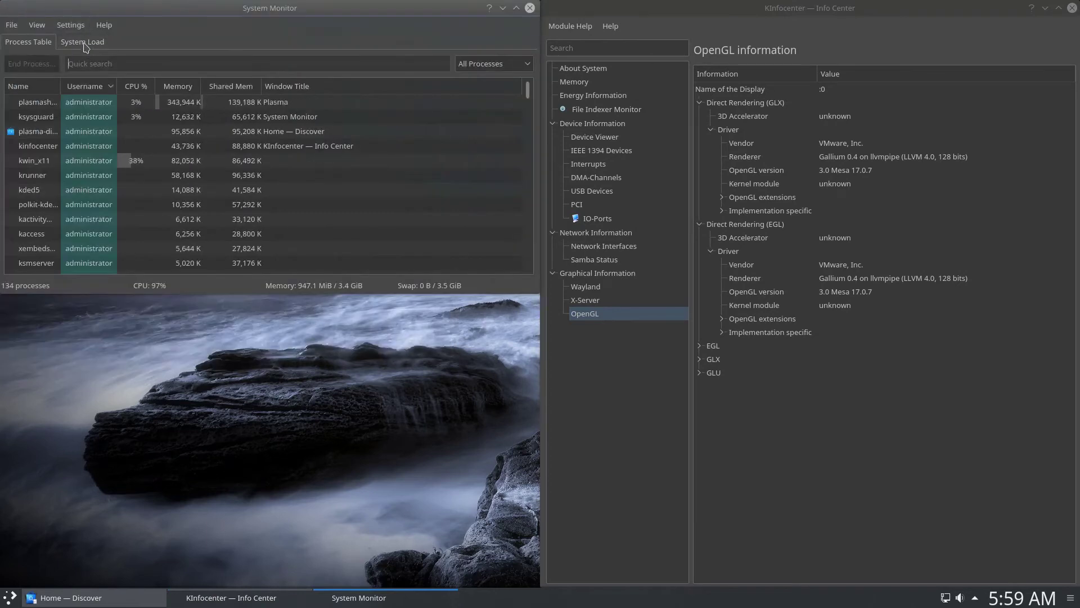
pyautogui.click(84, 42)
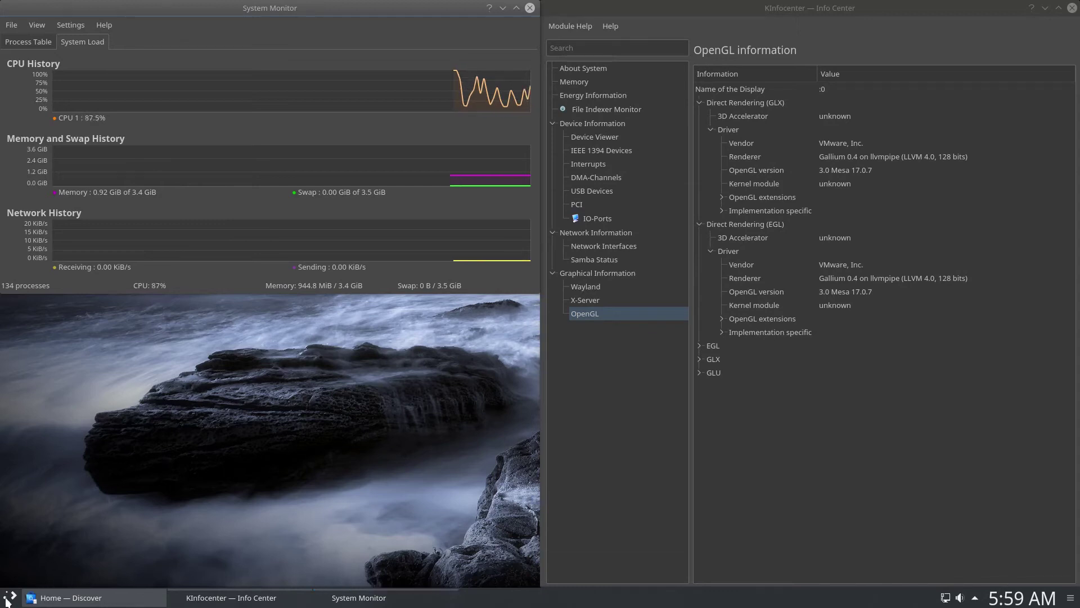
# Browse the launcher's Computer and History sections, and choose Shut Down from the Leave section.
pyautogui.press('super')
pyautogui.click(130, 552)
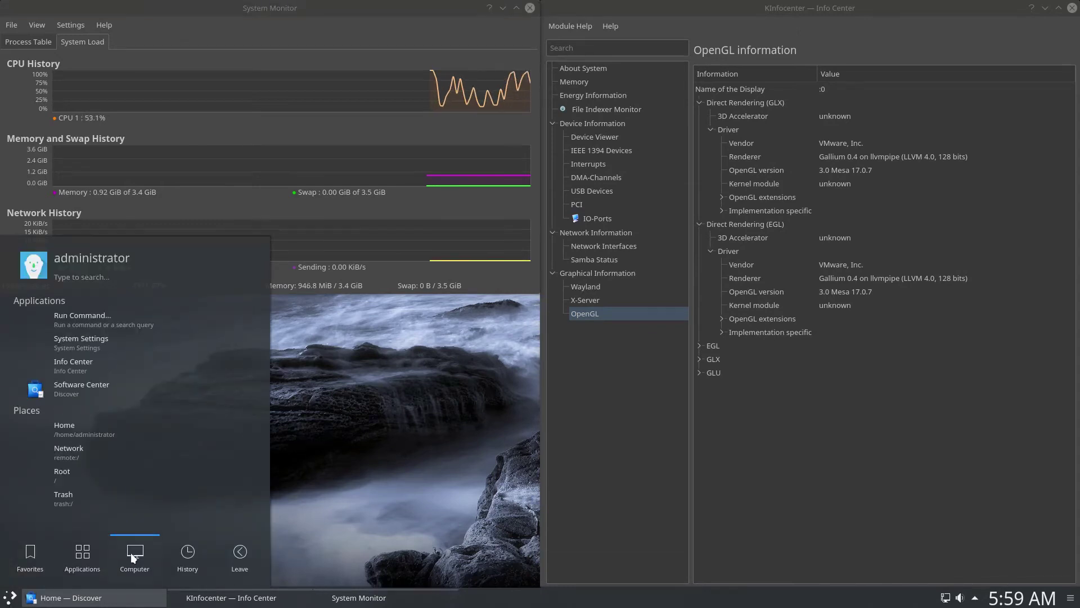
pyautogui.click(187, 556)
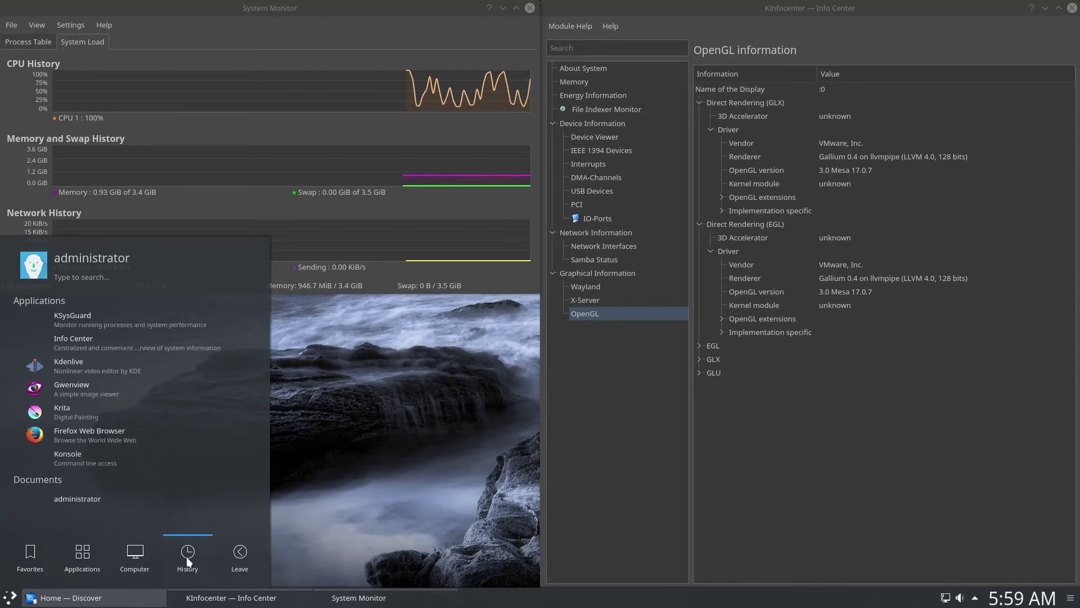
pyautogui.click(227, 559)
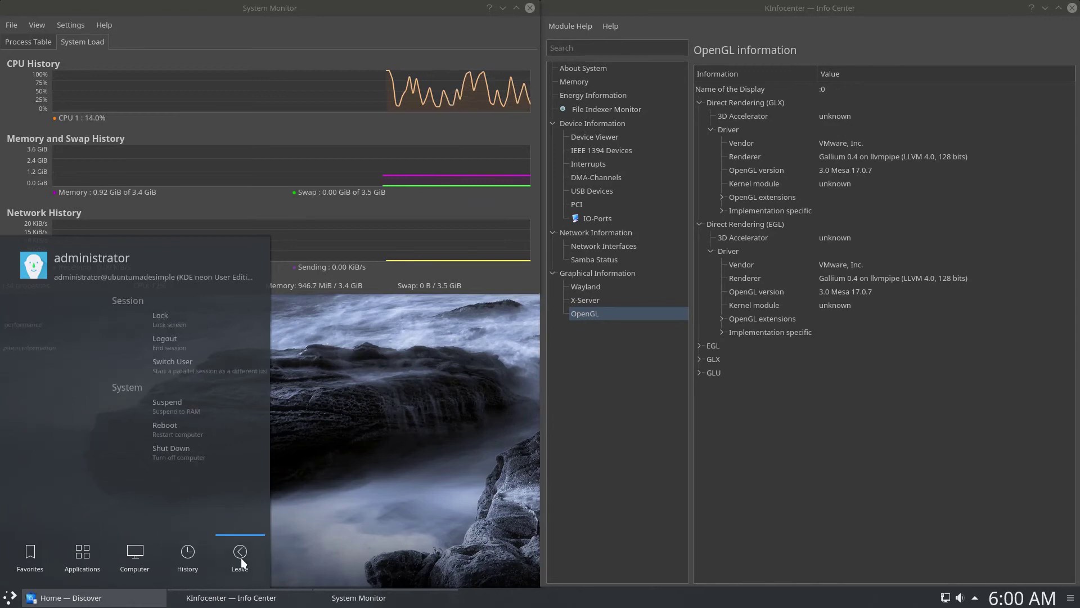
pyautogui.click(80, 447)
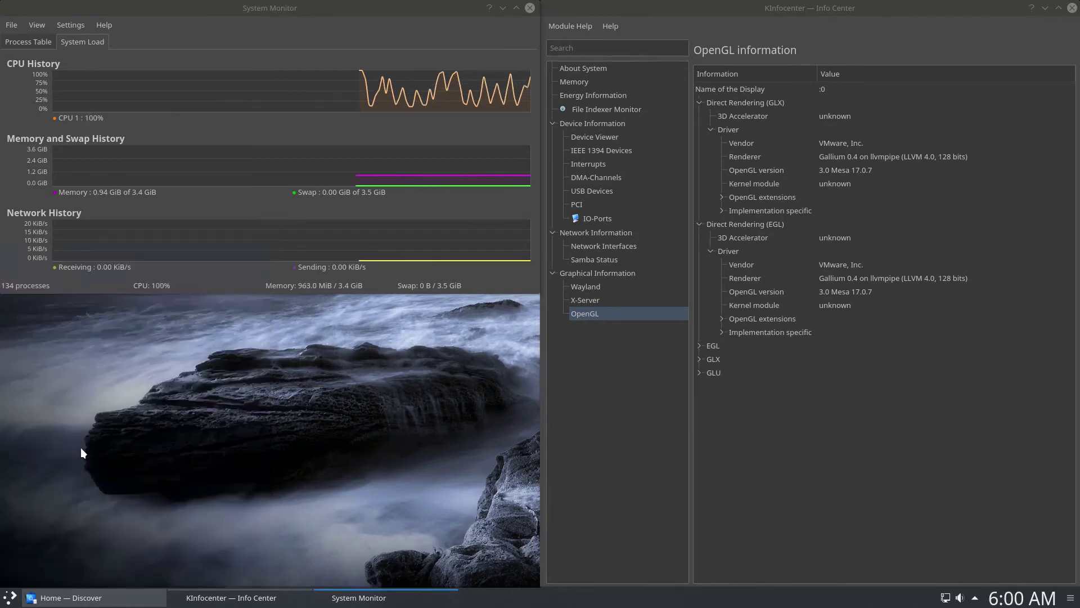